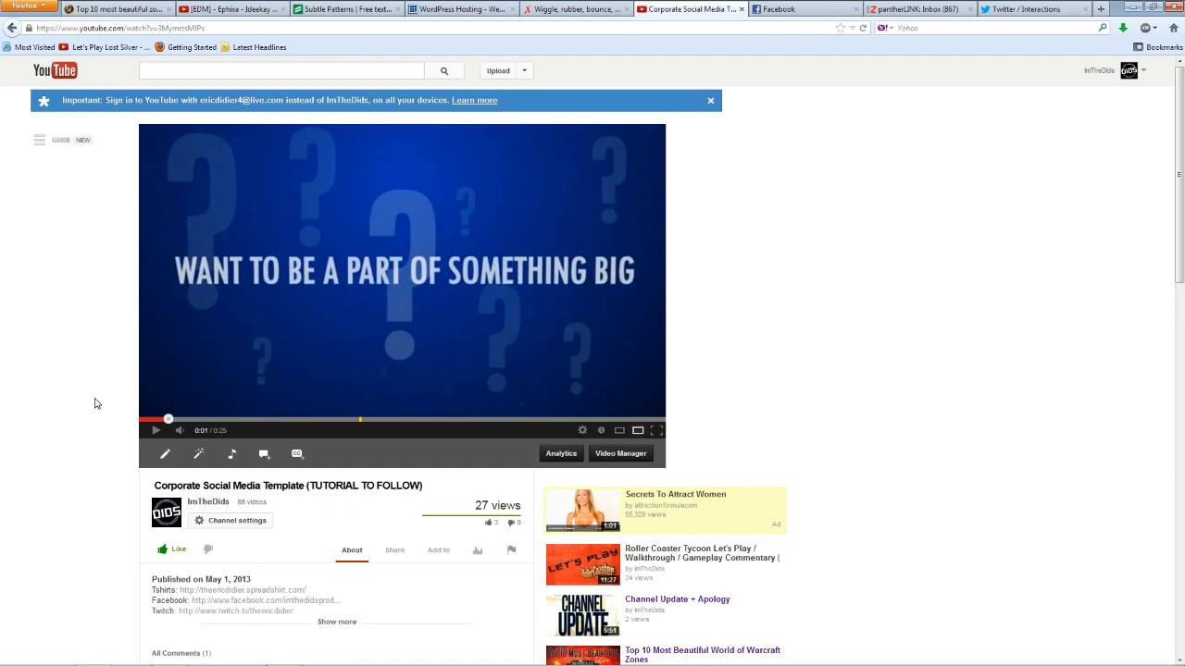
# Play the Corporate Social Media Template video to watch its YouTube, Instagram and Twitter slides
pyautogui.click(203, 344)
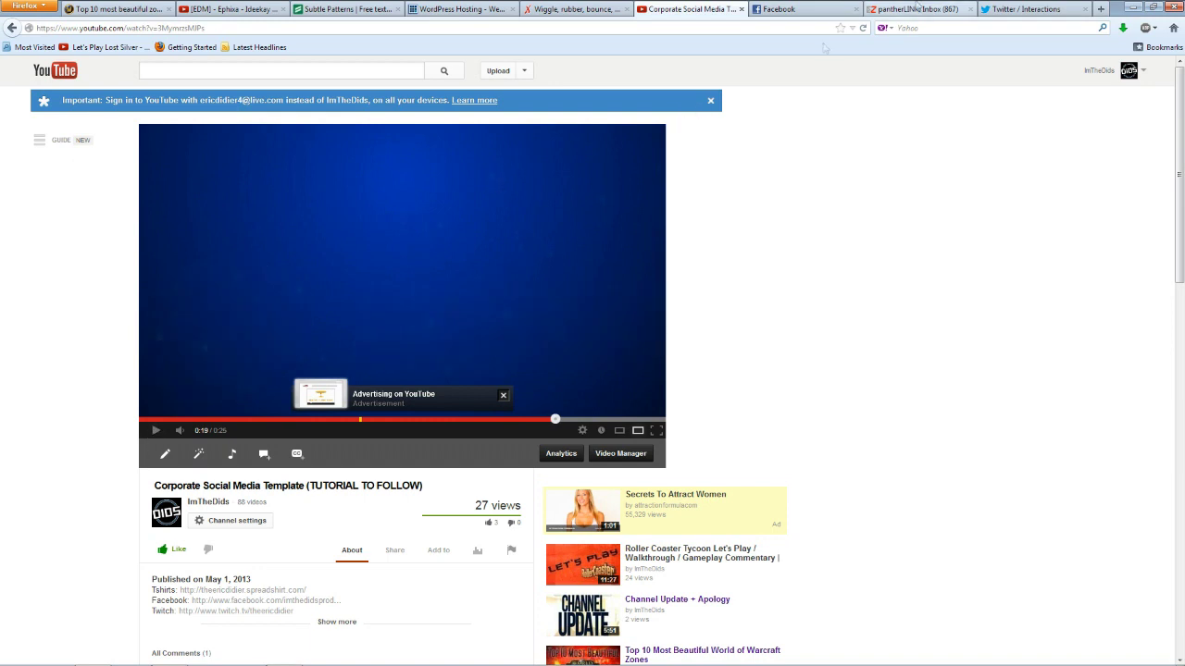
# Switch to After Effects and create a 1280×720 composition named Final Comp
pyautogui.click(1131, 6)
pyautogui.click(618, 333)
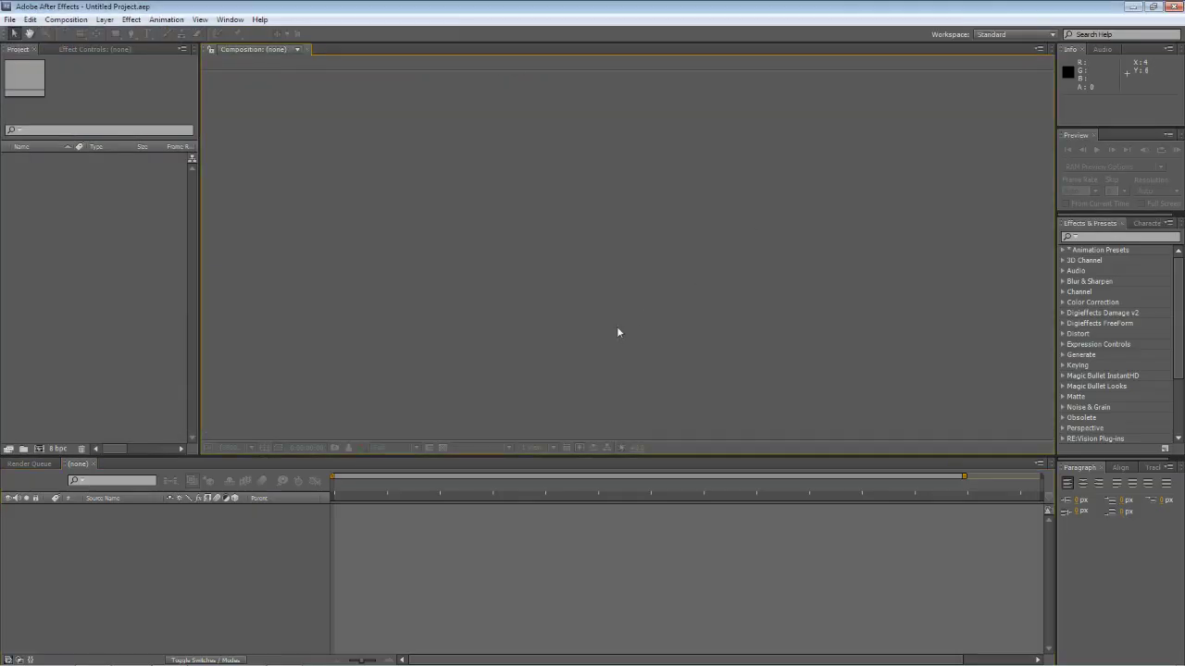
pyautogui.hotkey('ctrl', 'n')
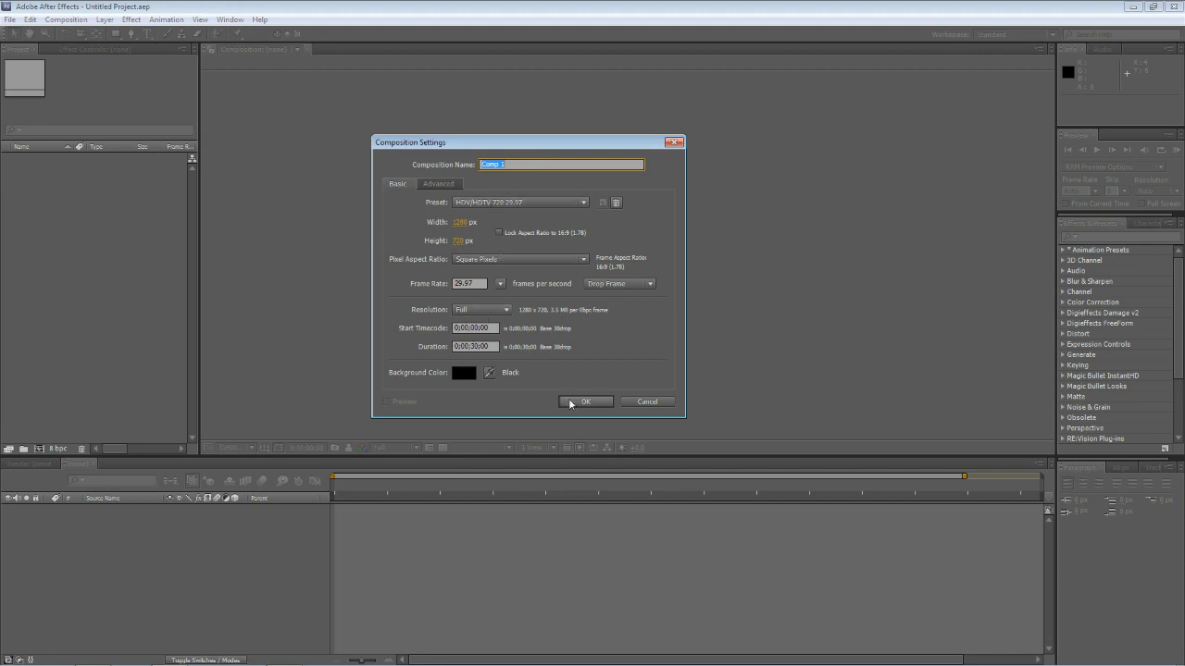
pyautogui.write('Final Co')
pyautogui.click(581, 402)
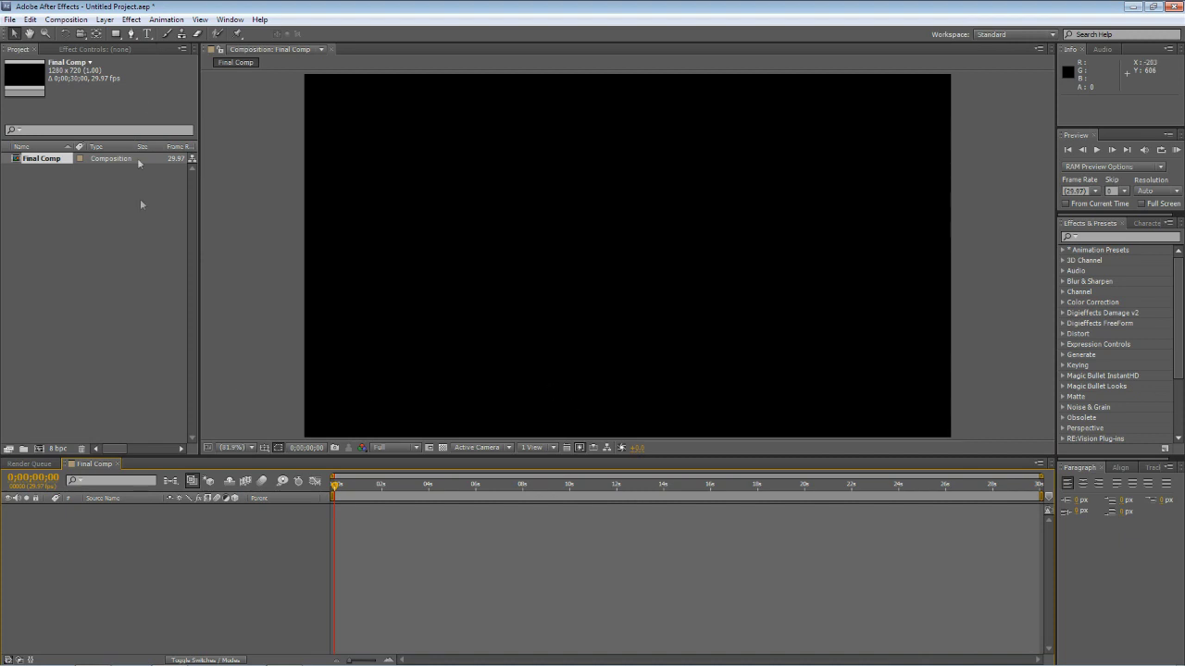
# Add a bright cyan solid layer sized to match the composition
pyautogui.hotkey('ctrl', 'y')
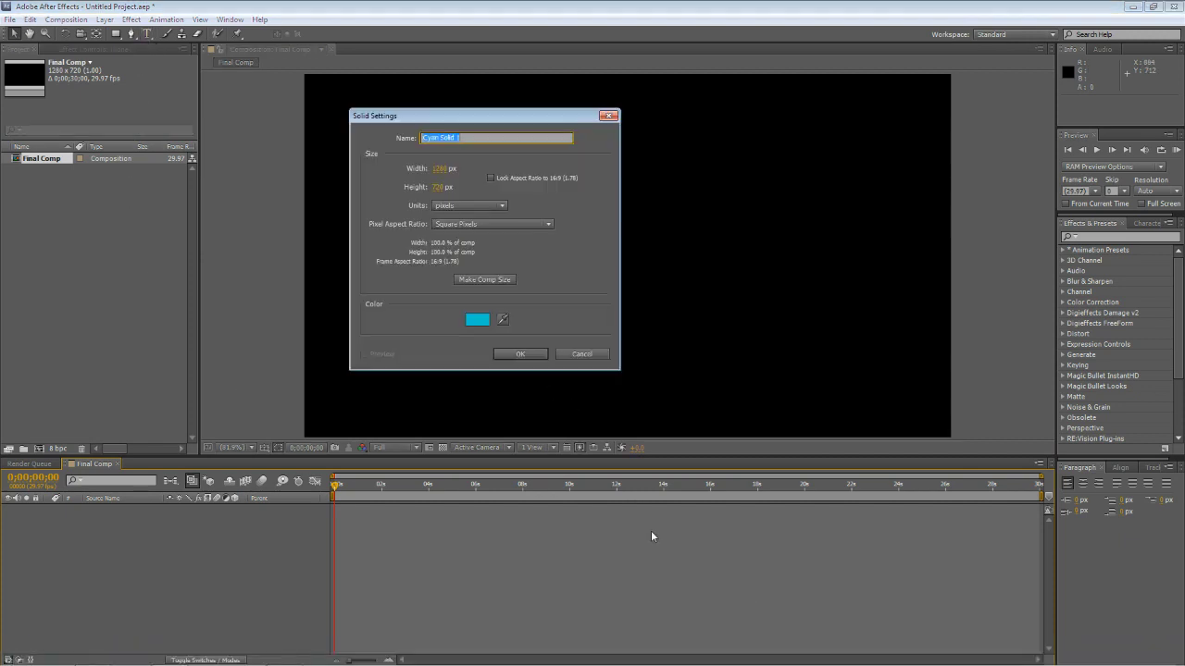
pyautogui.click(486, 321)
pyautogui.click(284, 46)
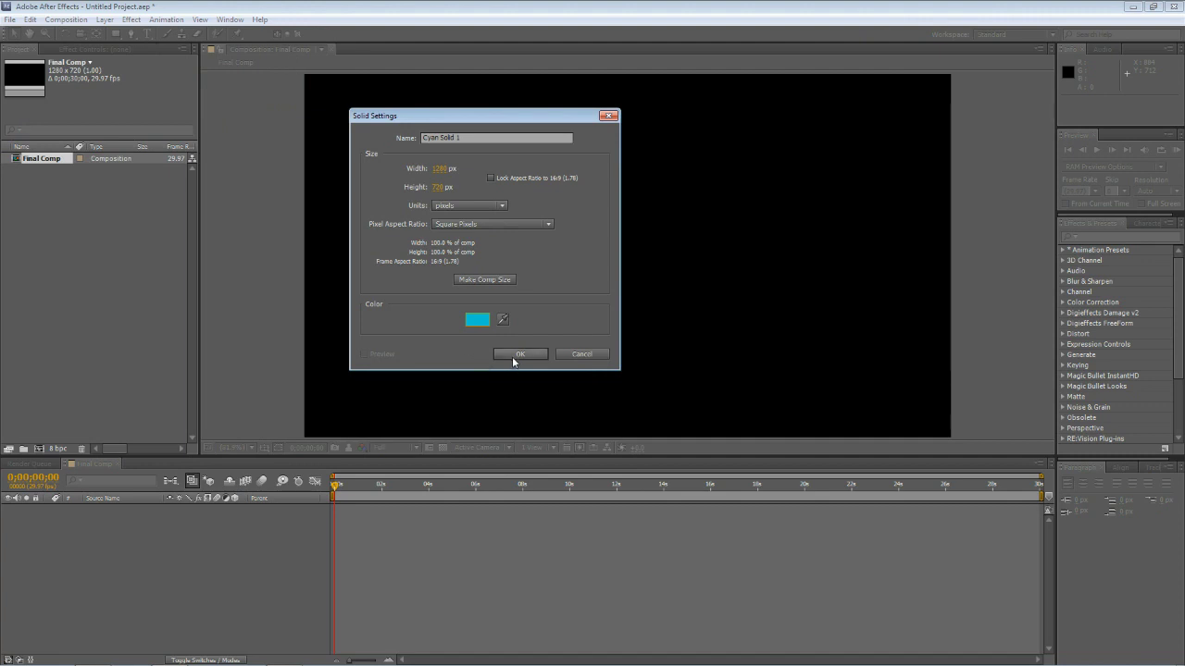
pyautogui.click(499, 280)
pyautogui.click(520, 353)
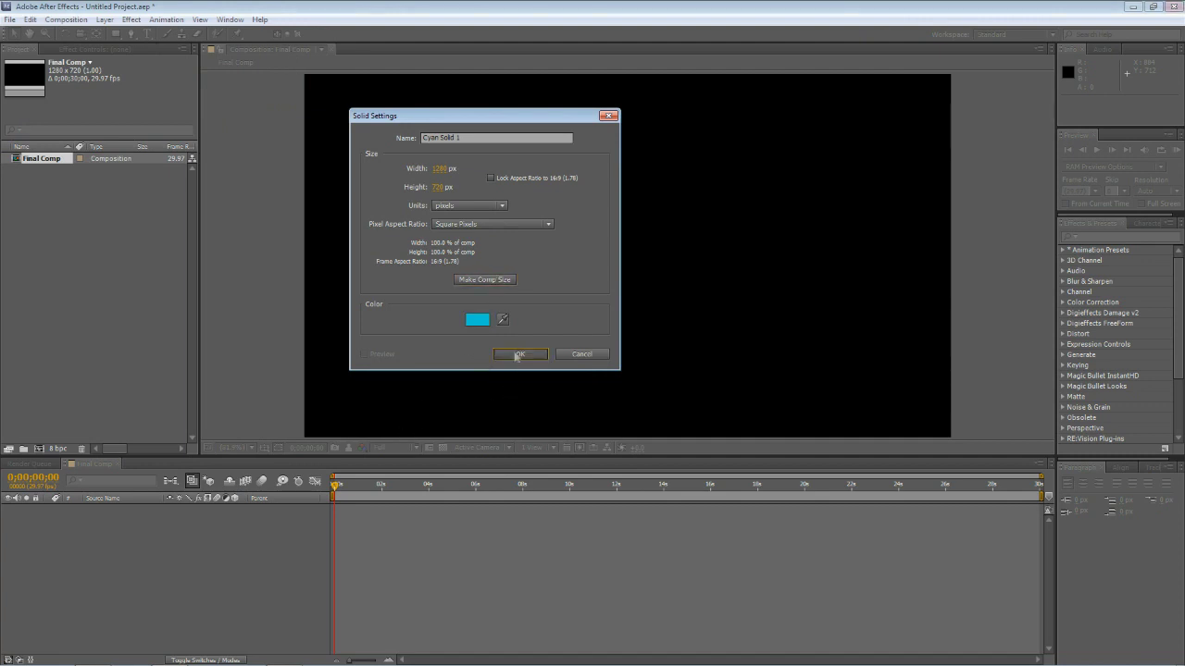
# Apply the Ramp effect to the cyan solid and set its shape to Radial
pyautogui.write('ramp')
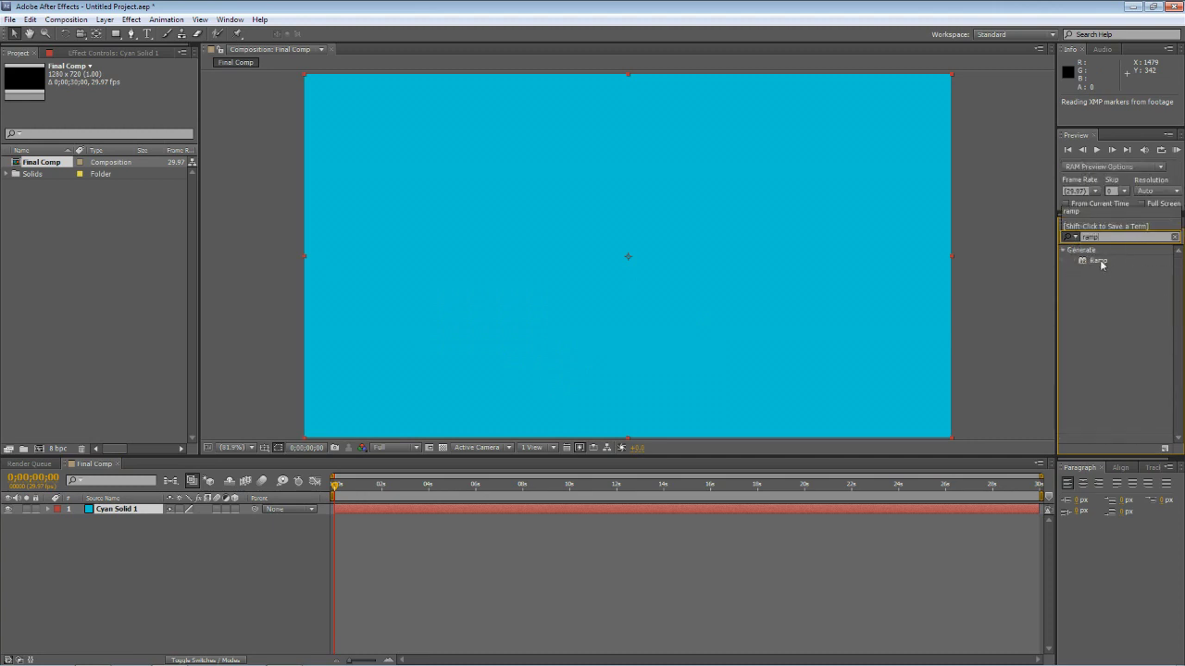
pyautogui.moveTo(1099, 261); pyautogui.dragTo(439, 217)
pyautogui.click(178, 129)
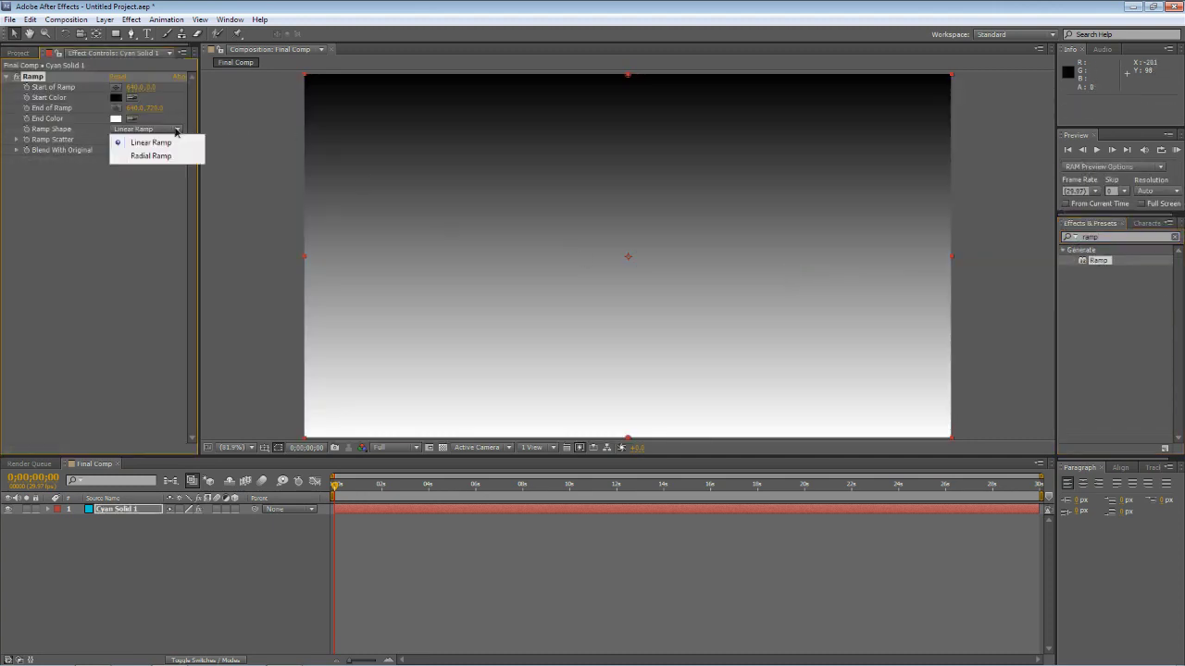
pyautogui.click(151, 156)
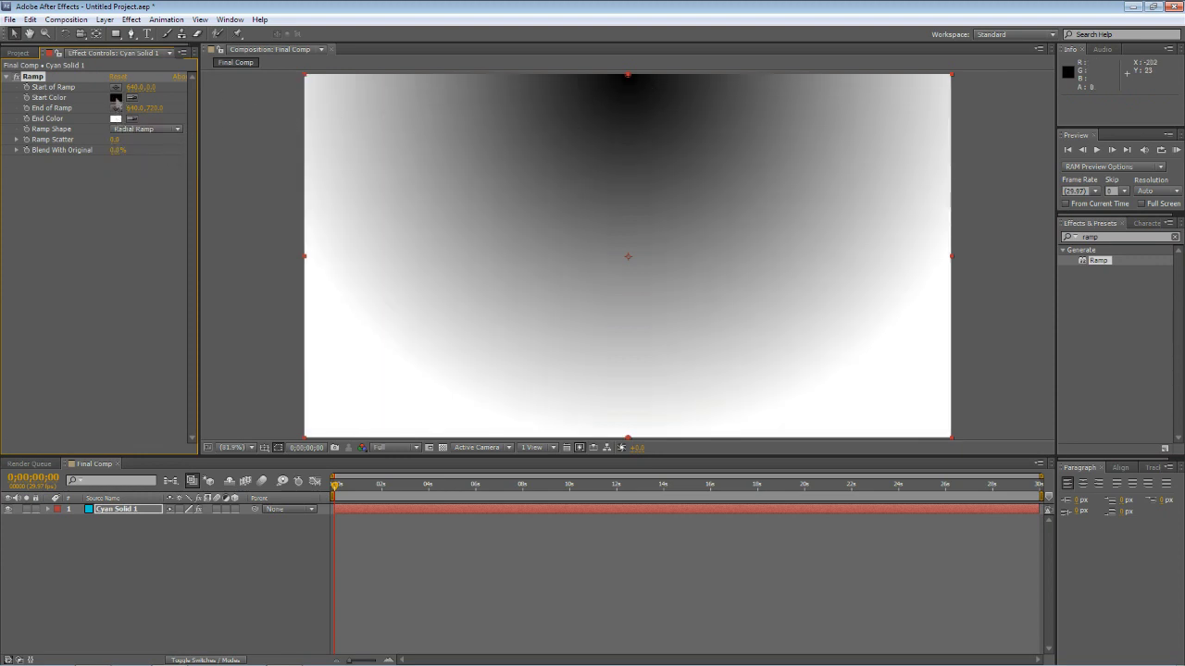
# Make the ramp run from mid gray to near black and move its bright centre upward
pyautogui.click(115, 97)
pyautogui.click(66, 129)
pyautogui.moveTo(66, 129); pyautogui.dragTo(13, 126)
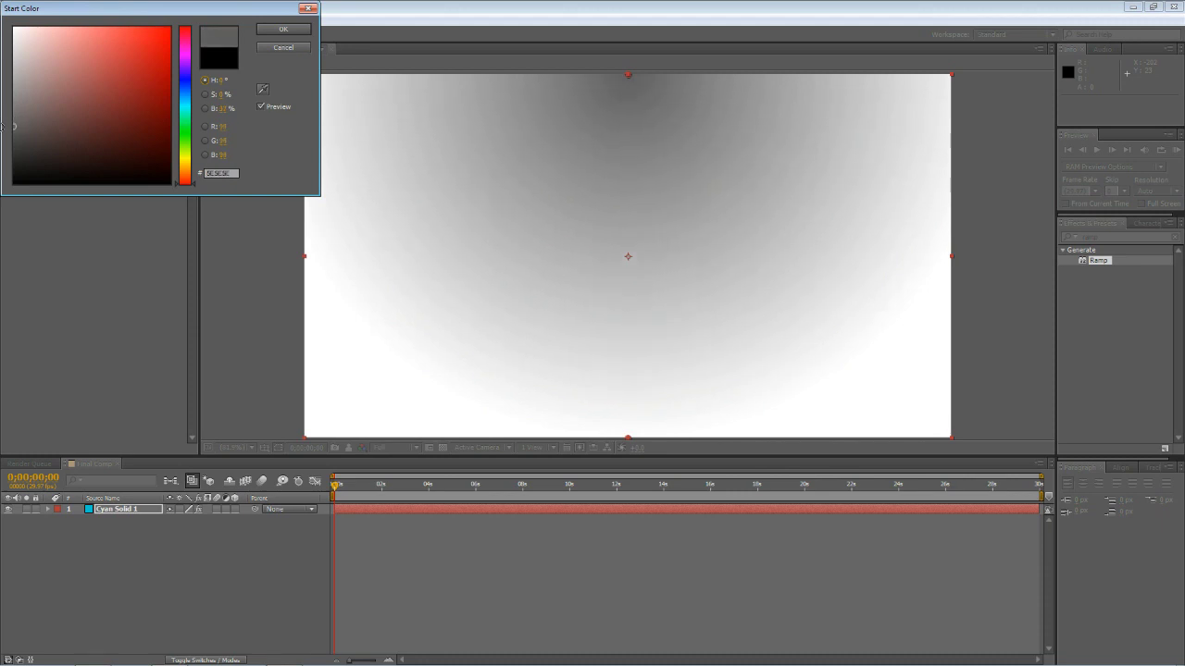
pyautogui.click(283, 29)
pyautogui.click(115, 117)
pyautogui.moveTo(115, 117)
pyautogui.mouseDown()
pyautogui.moveTo(2, 211)
pyautogui.moveTo(2, 171)
pyautogui.mouseUp()
pyautogui.click(278, 29)
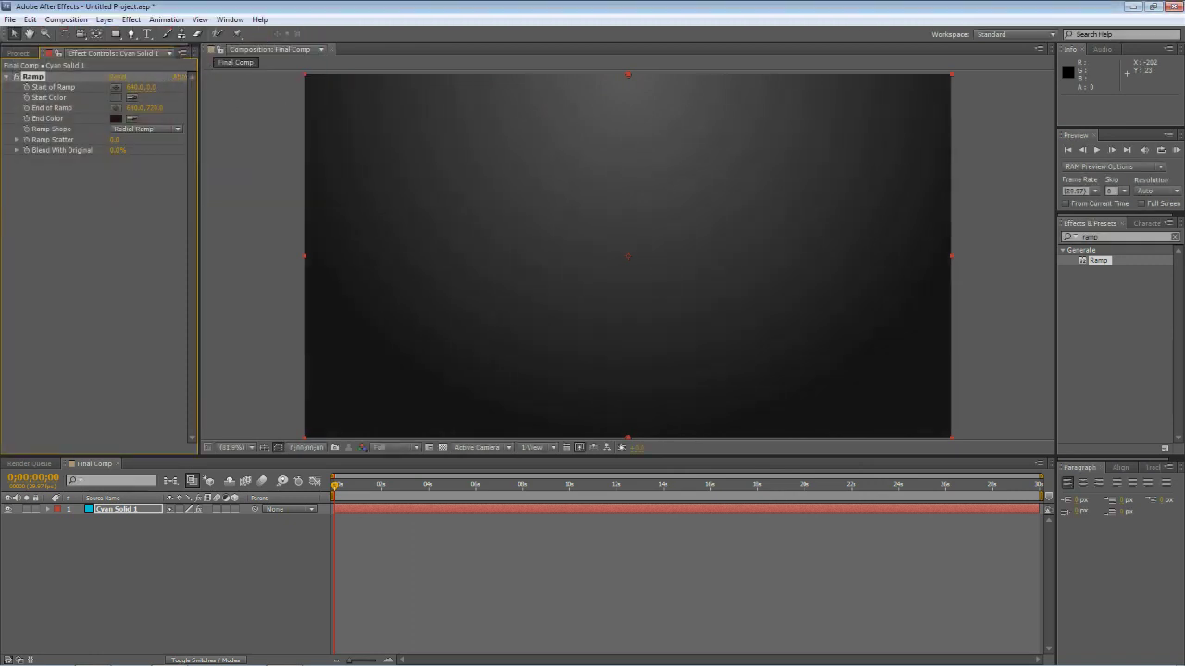
pyautogui.moveTo(154, 87); pyautogui.dragTo(128, 87)
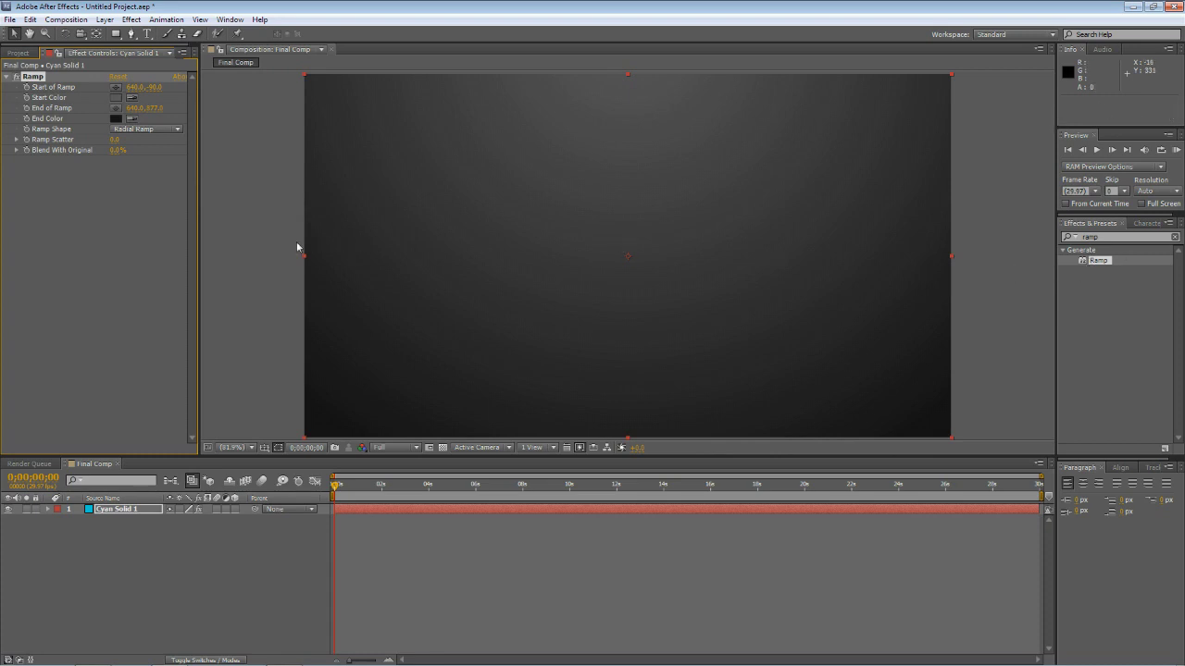
pyautogui.hotkey('ctrl', 'y')
# Add a second cyan solid and apply CC Particle World to it
pyautogui.click(511, 355)
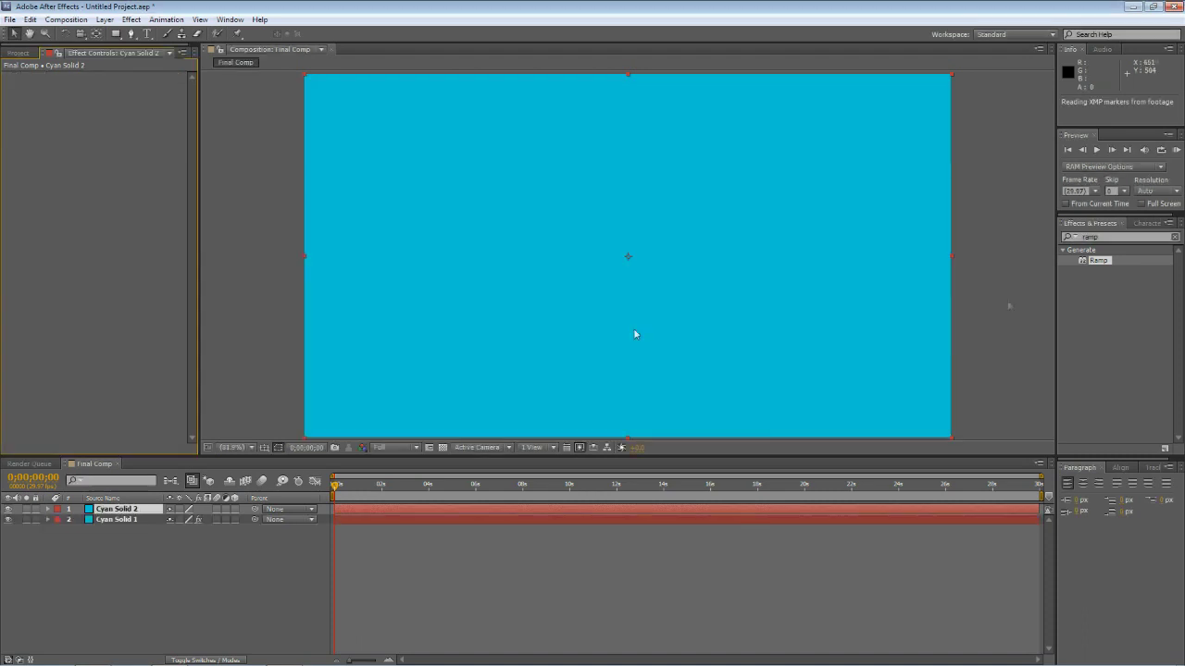
pyautogui.press('BackSpace')
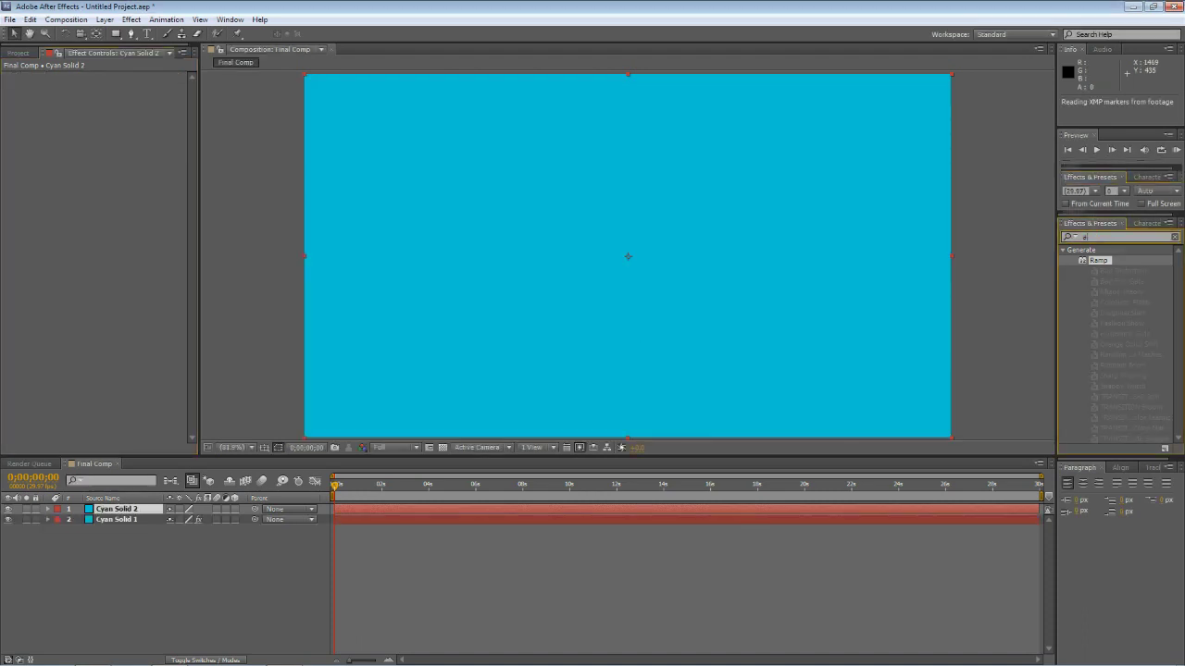
pyautogui.write('par')
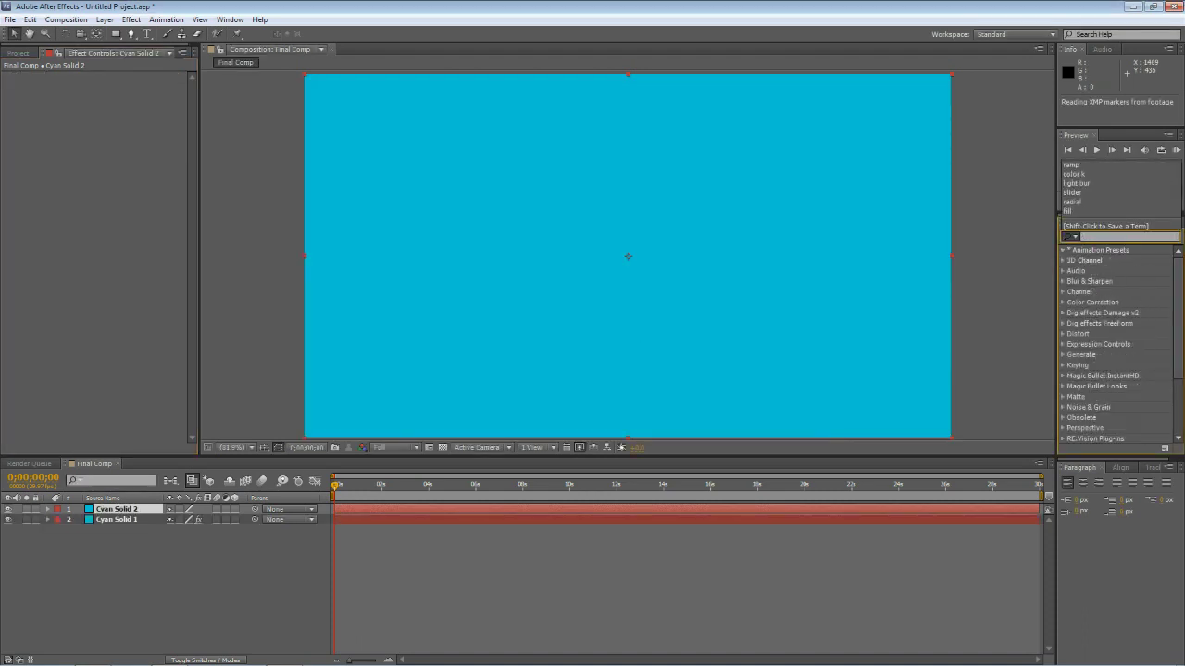
pyautogui.write('ticle')
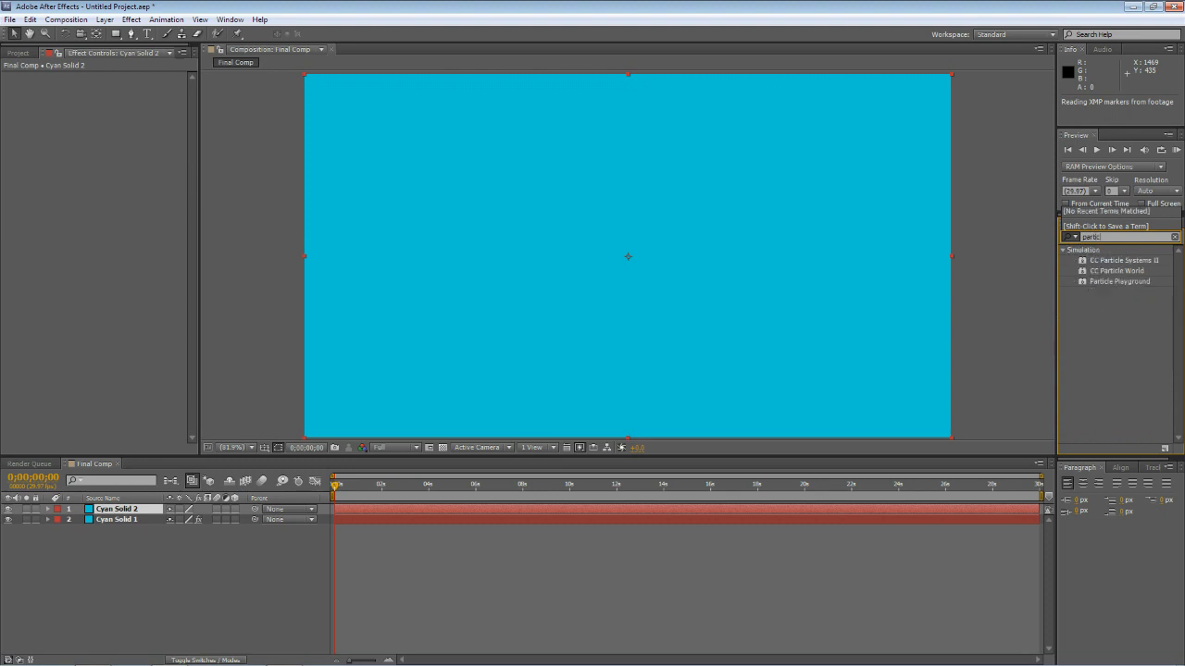
pyautogui.click(1128, 273)
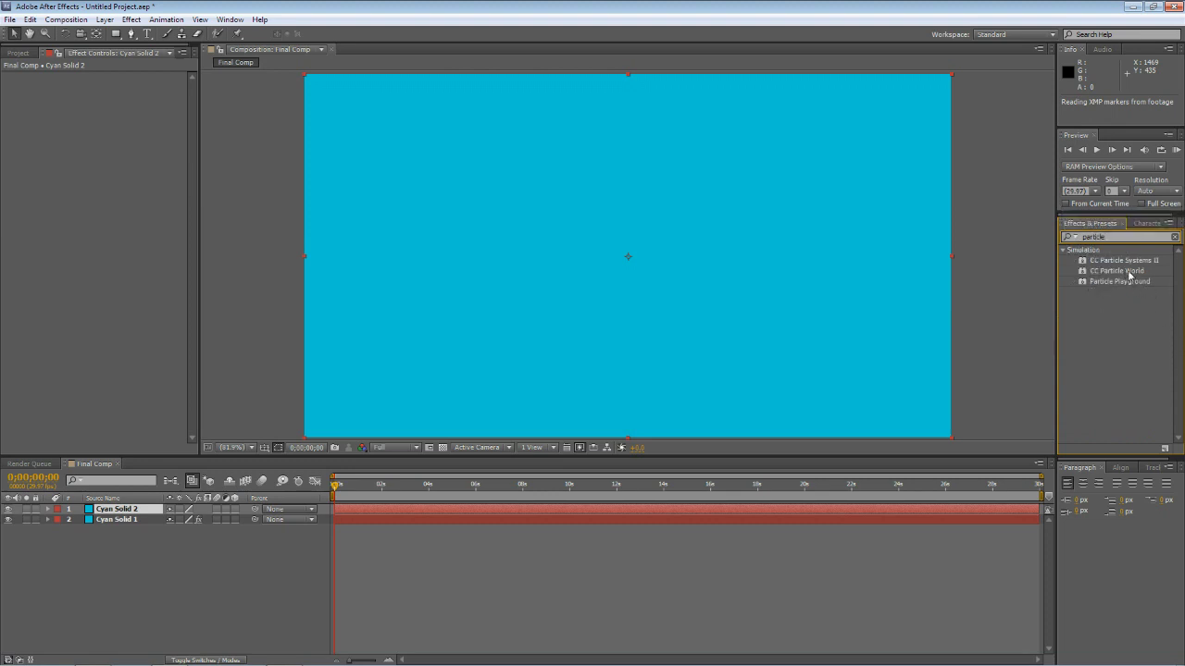
pyautogui.moveTo(1118, 270); pyautogui.dragTo(754, 273)
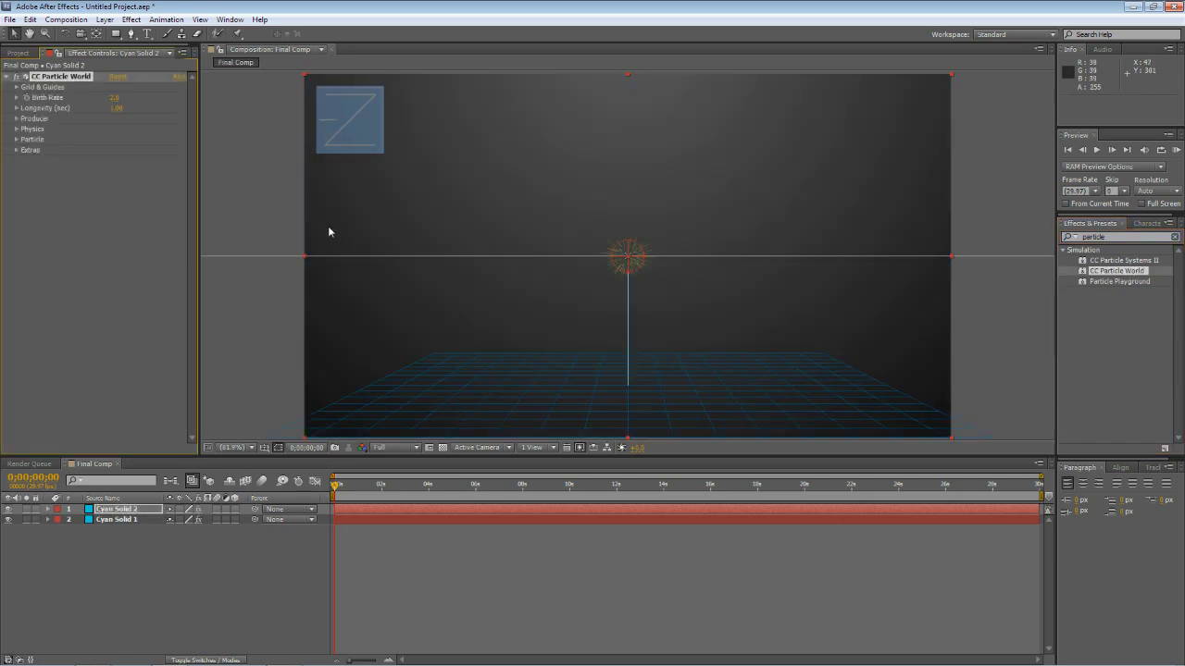
# Turn off position, radius, motion path, floor grid, horizon and axis box guides, then preview
pyautogui.click(13, 88)
pyautogui.click(16, 87)
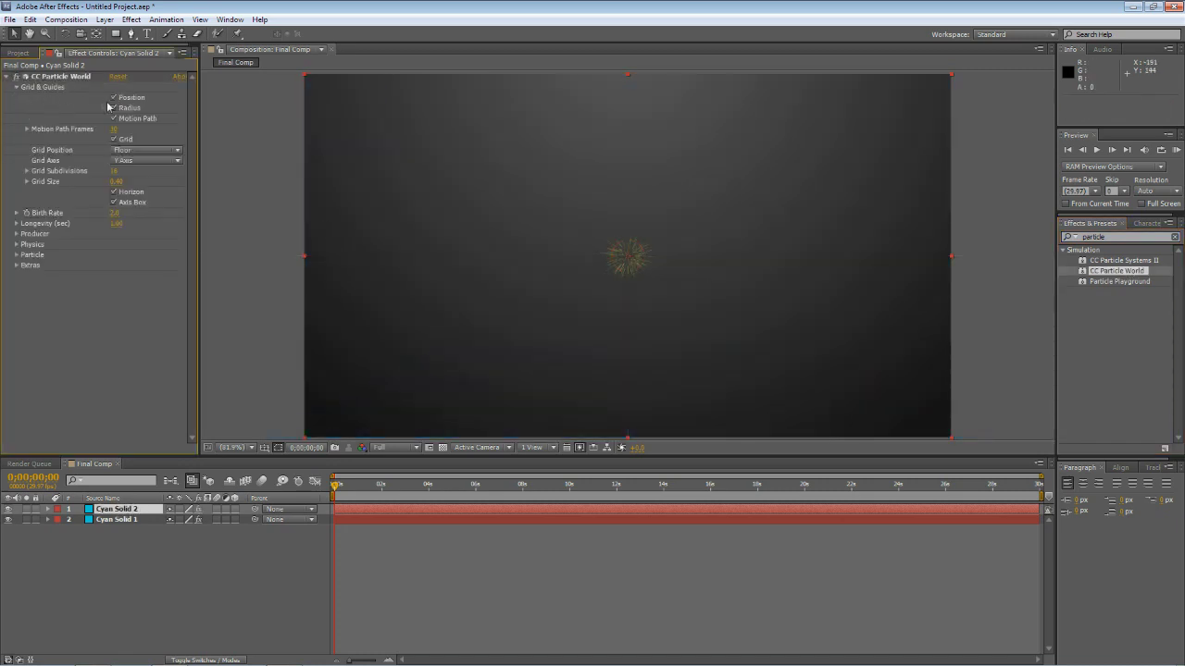
pyautogui.click(113, 97)
pyautogui.click(113, 107)
pyautogui.click(113, 119)
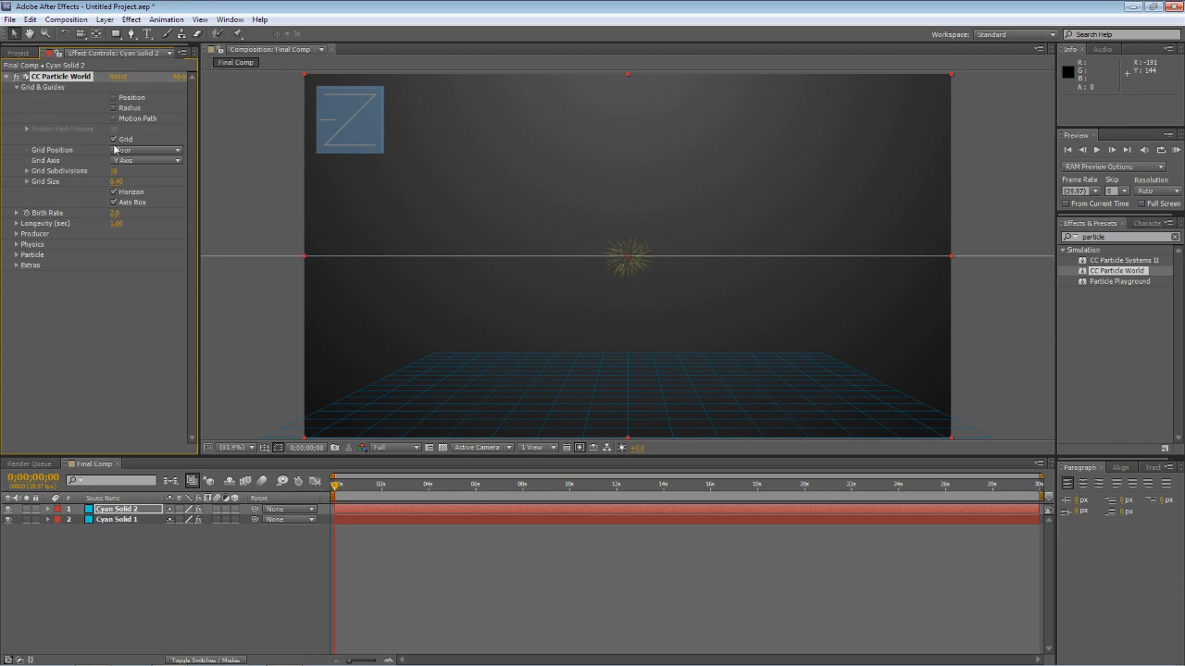
pyautogui.click(113, 139)
pyautogui.click(113, 191)
pyautogui.click(113, 202)
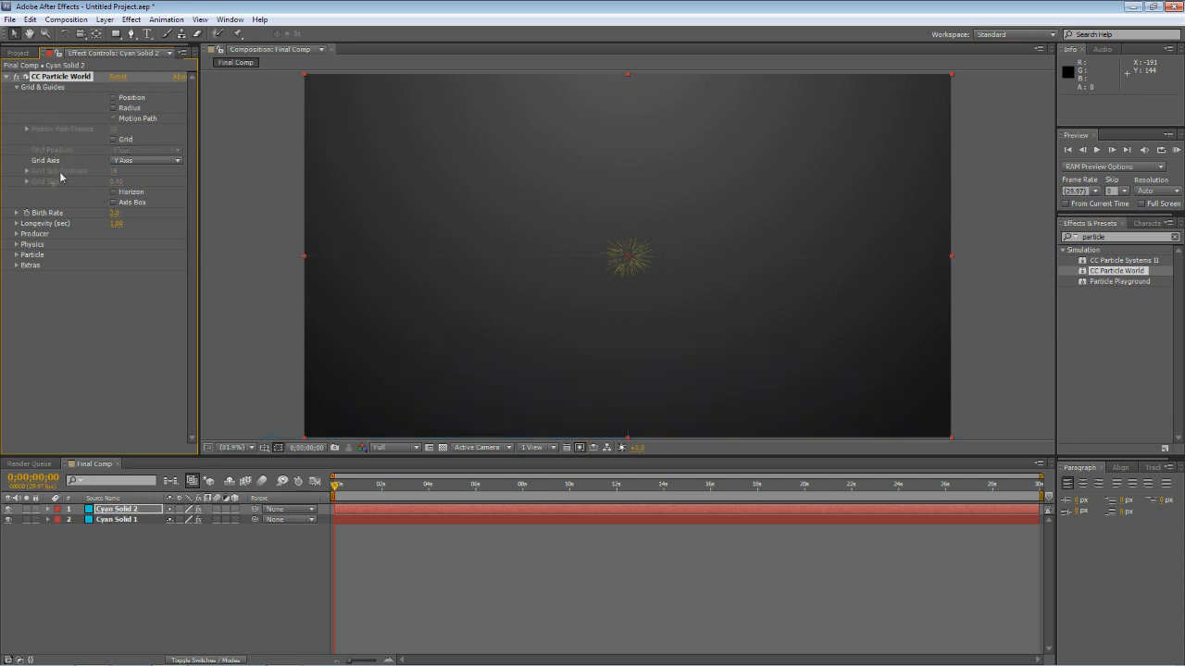
pyautogui.click(16, 87)
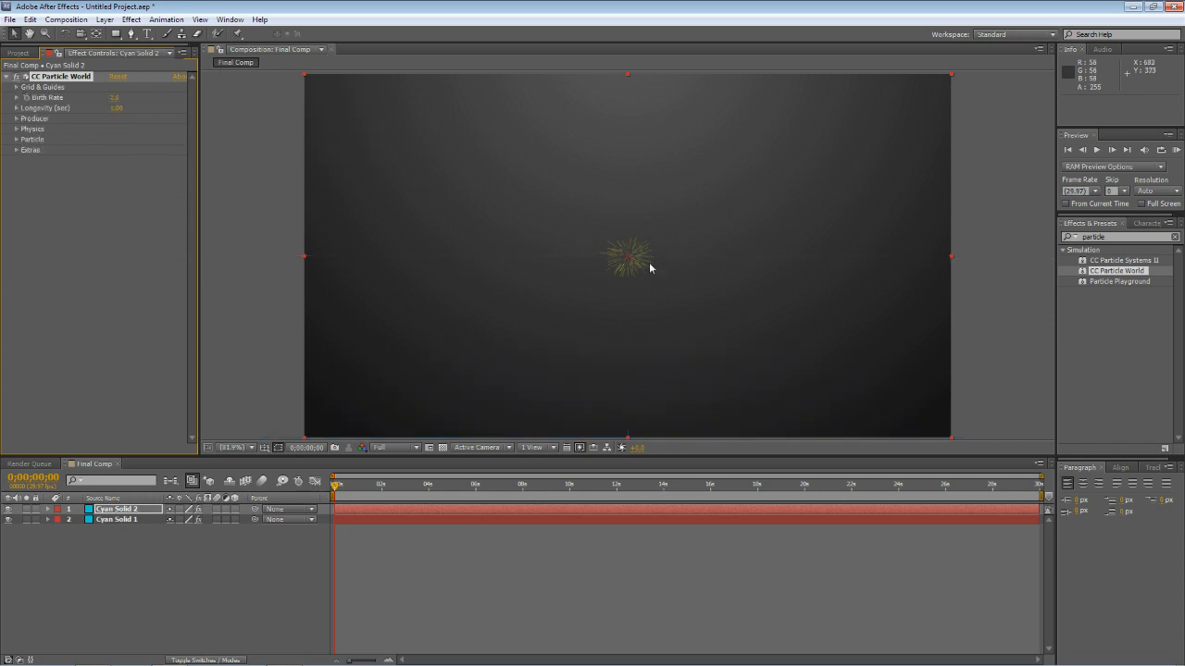
pyautogui.moveTo(336, 485)
pyautogui.mouseDown()
pyautogui.moveTo(428, 485)
pyautogui.moveTo(334, 485)
pyautogui.mouseUp()
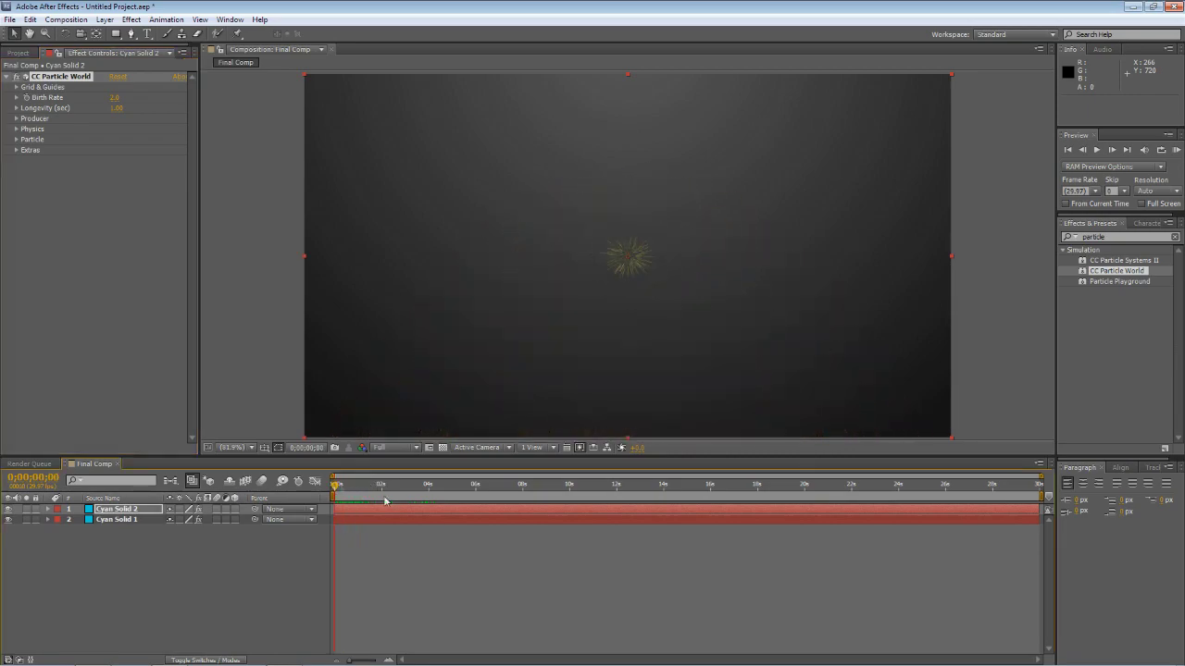
# Start the particle layer 17 frames earlier and extend it to the composition end
pyautogui.moveTo(558, 514); pyautogui.dragTo(538, 512)
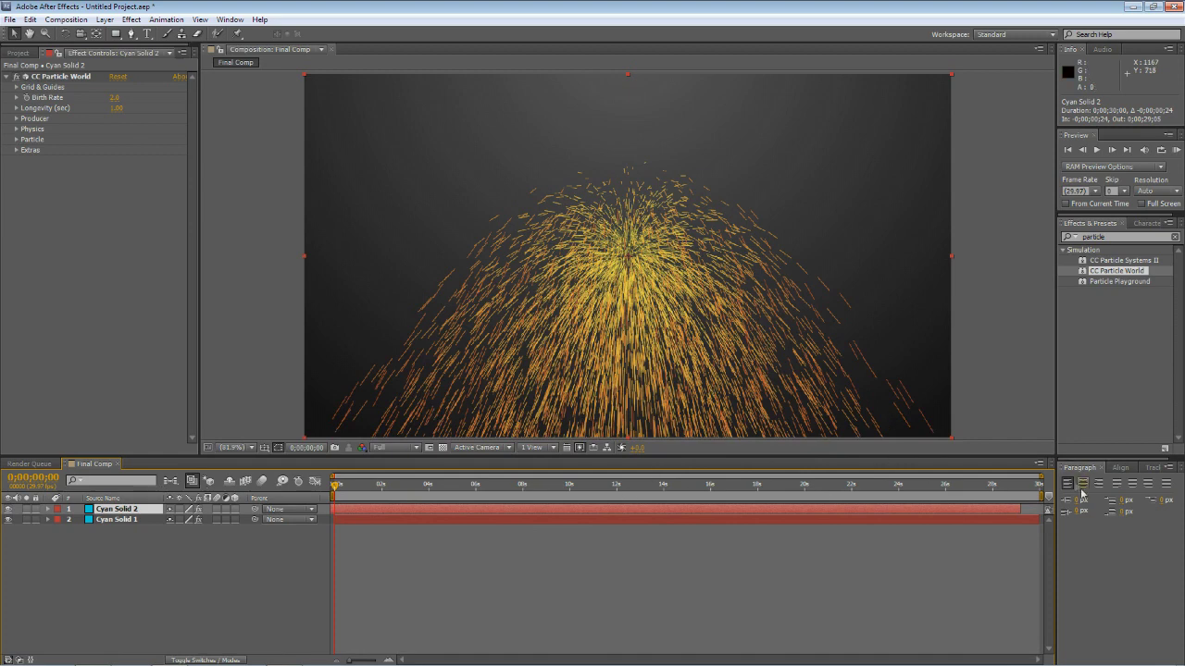
pyautogui.moveTo(1018, 514); pyautogui.dragTo(1039, 513)
pyautogui.moveTo(335, 484)
pyautogui.mouseDown()
pyautogui.moveTo(373, 485)
pyautogui.moveTo(335, 485)
pyautogui.mouseUp()
# Set the CC Particle World Birth Rate to 0.9
pyautogui.click(61, 76)
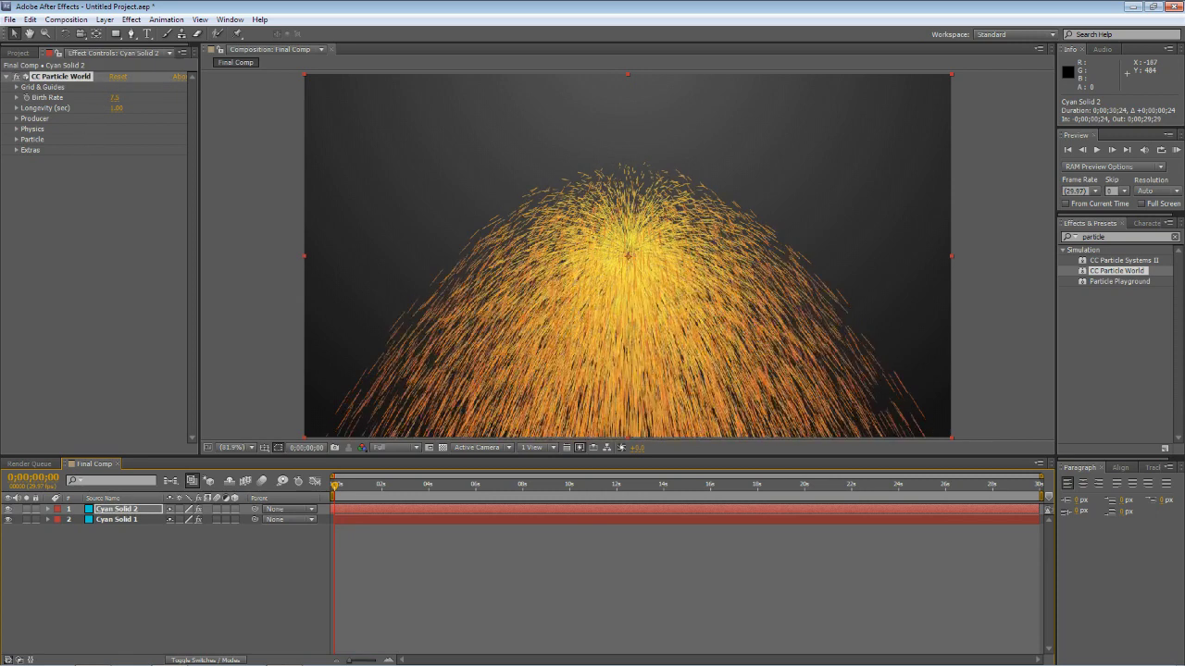
pyautogui.moveTo(114, 97); pyautogui.dragTo(96, 97)
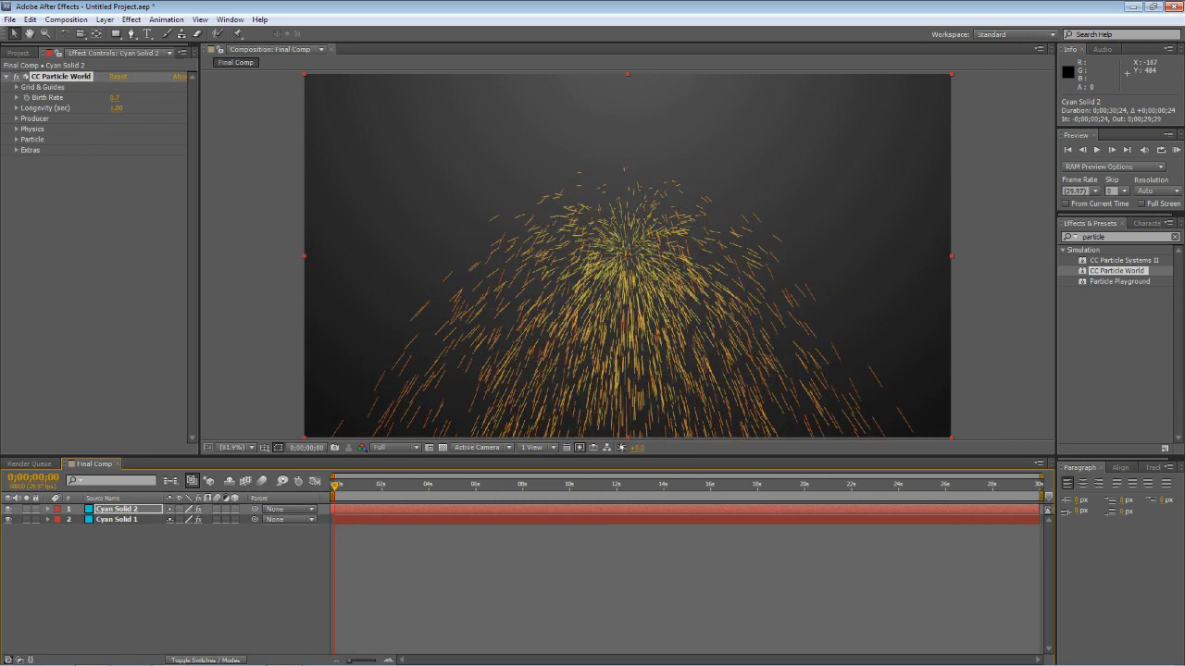
pyautogui.click(113, 98)
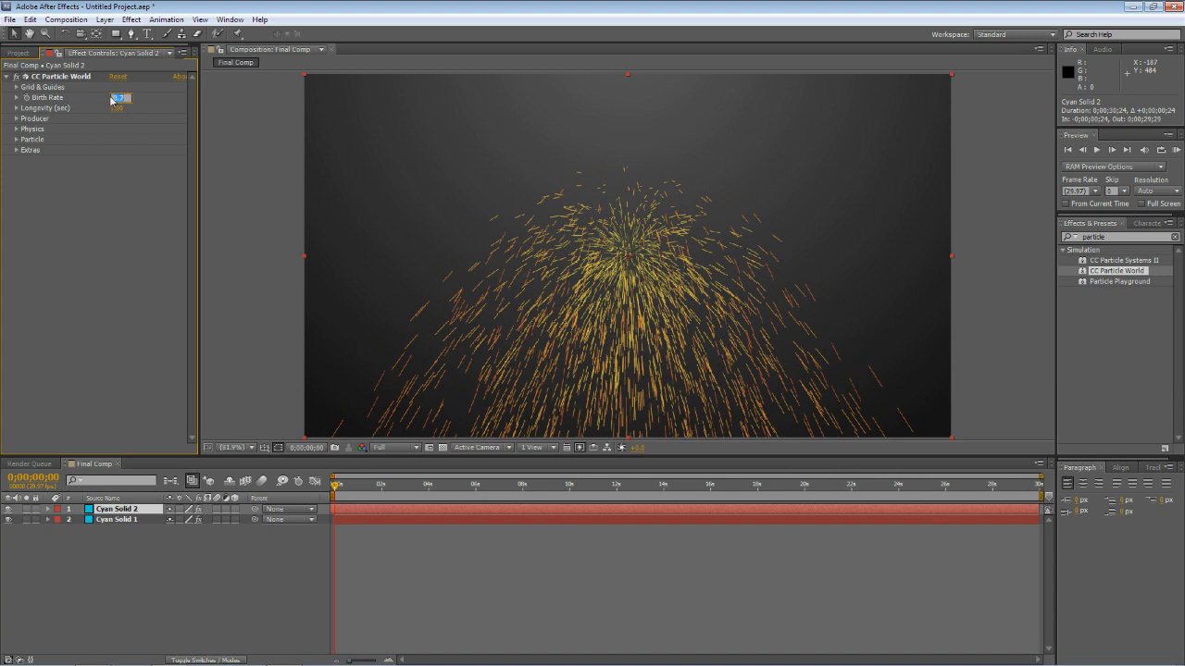
pyautogui.write('0.9')
pyautogui.press('Return')
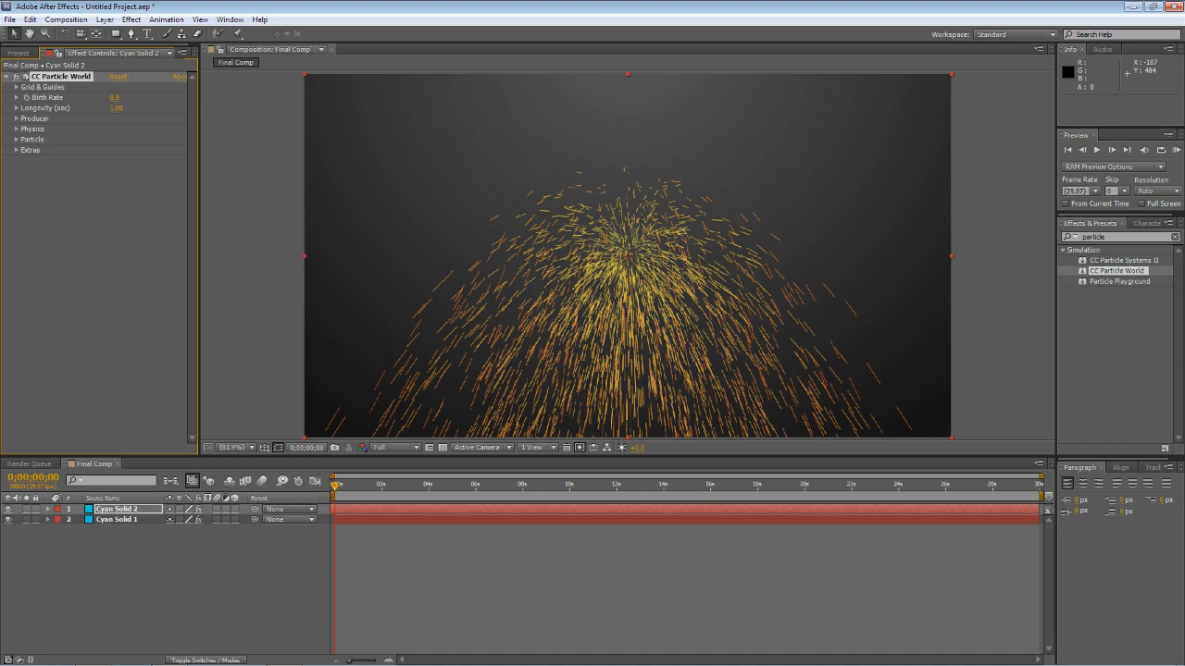
# Try longer and shorter lifespans, then set Longevity to 1.00 seconds
pyautogui.moveTo(117, 109); pyautogui.dragTo(148, 109)
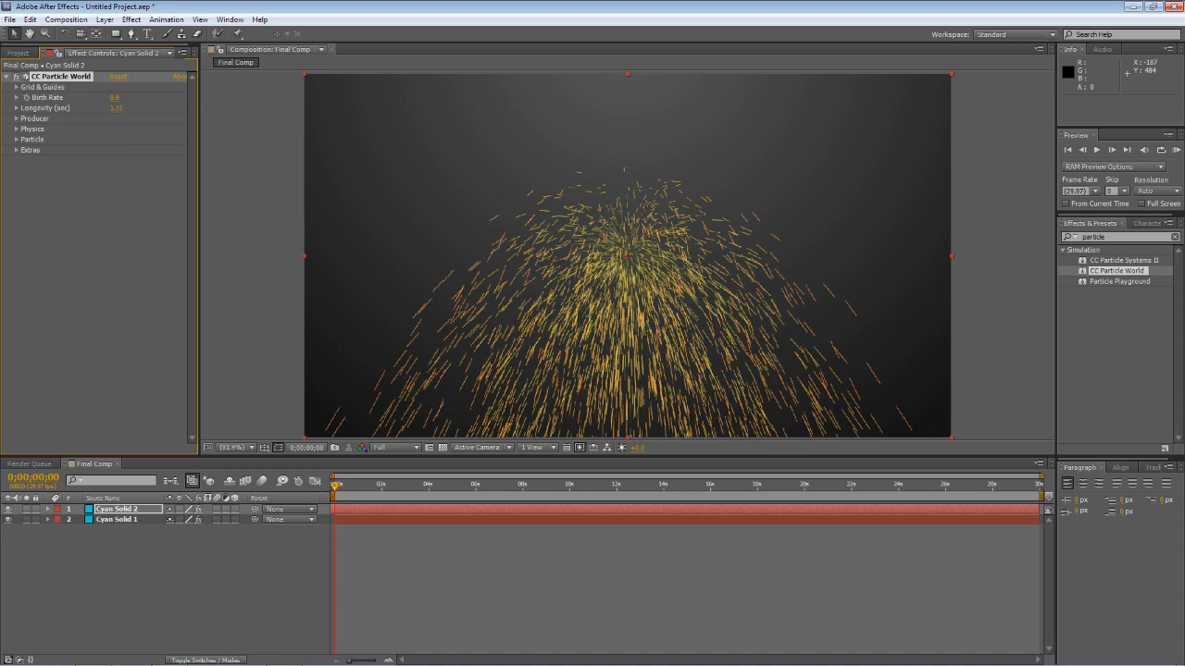
pyautogui.moveTo(117, 108); pyautogui.dragTo(96, 109)
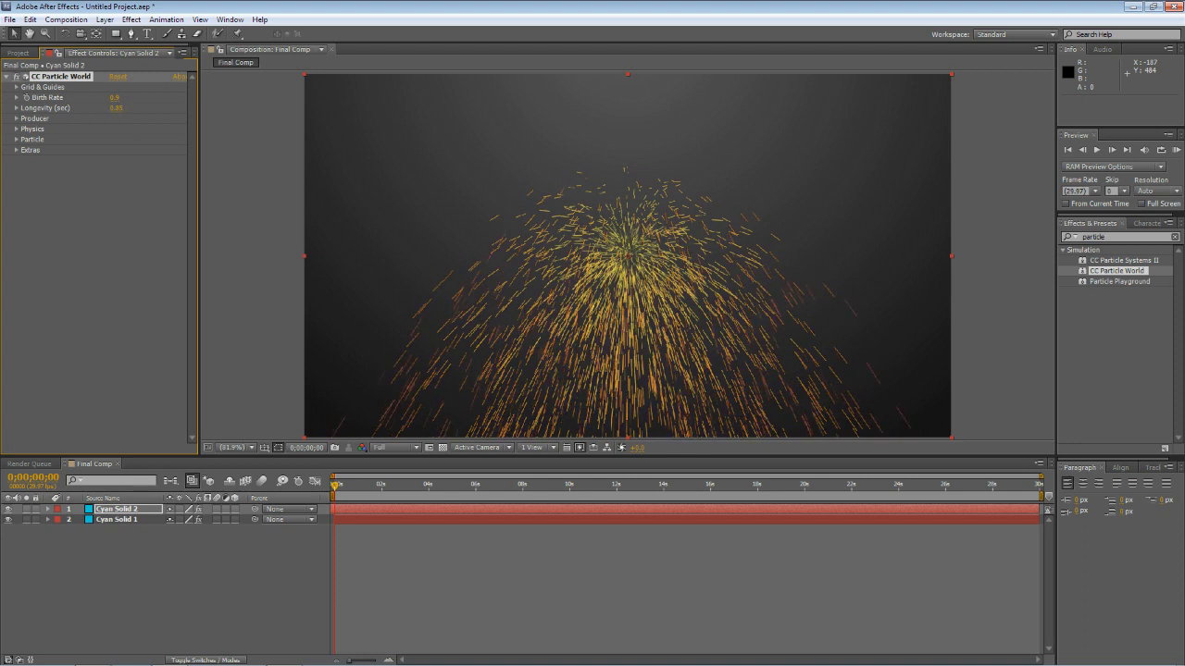
pyautogui.click(121, 108)
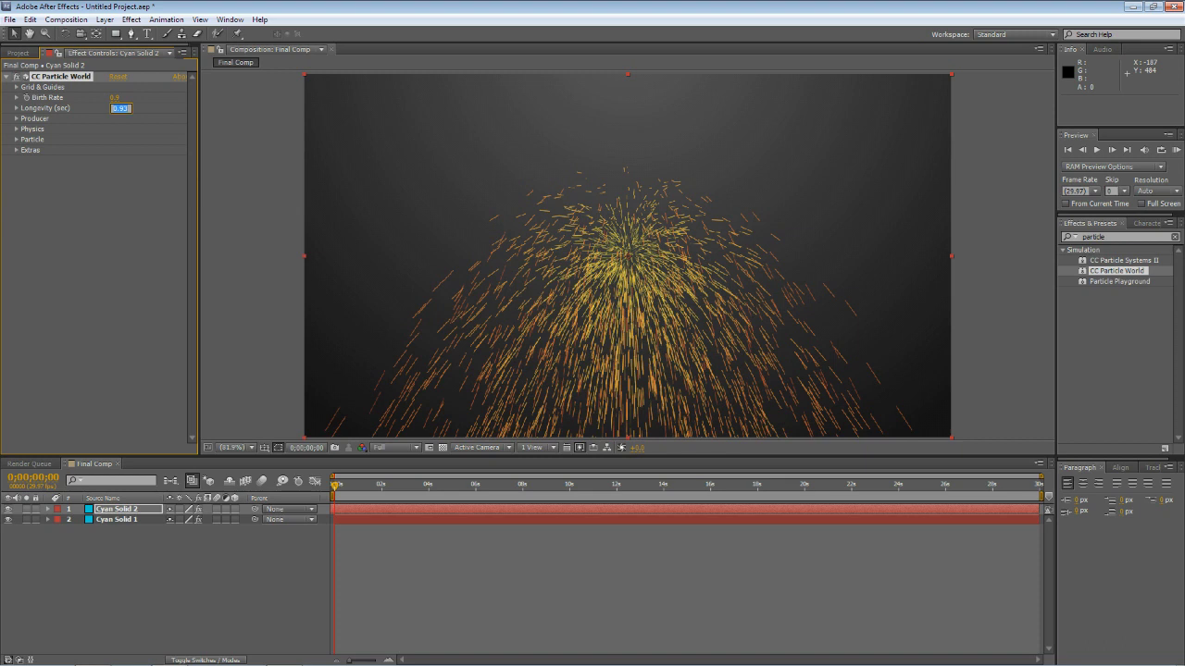
pyautogui.write('1')
pyautogui.press('Return')
# Keep the Explosive animation and set Gravity to -0.100 after first trying -0.015
pyautogui.click(17, 130)
pyautogui.click(178, 141)
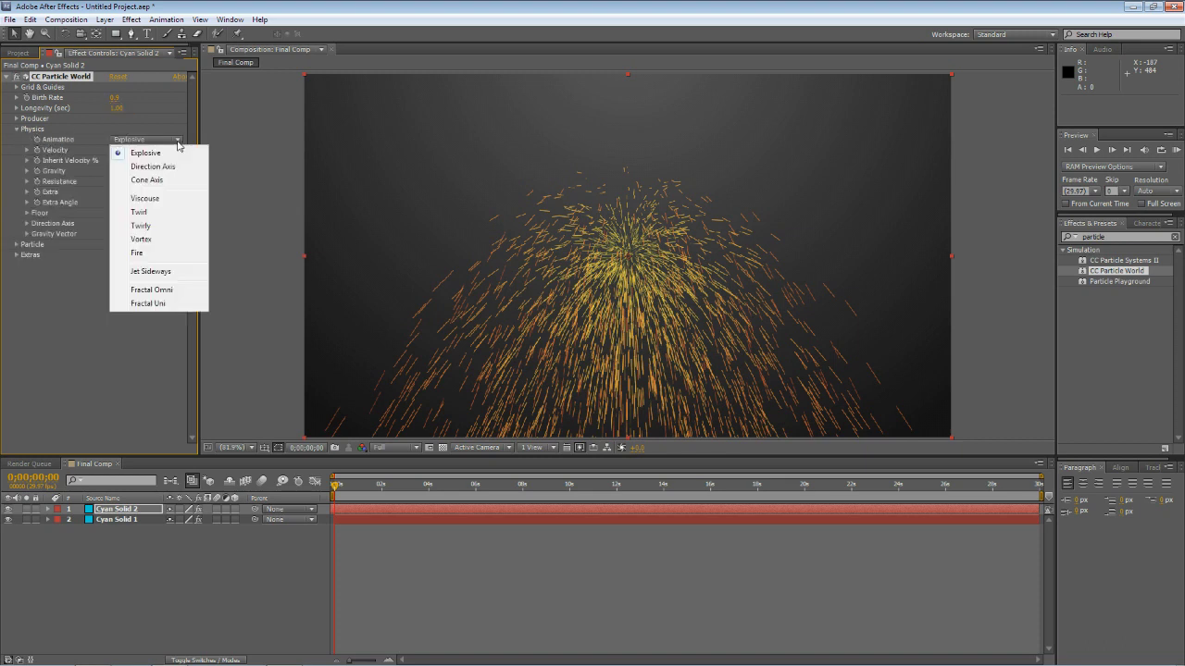
pyautogui.click(89, 161)
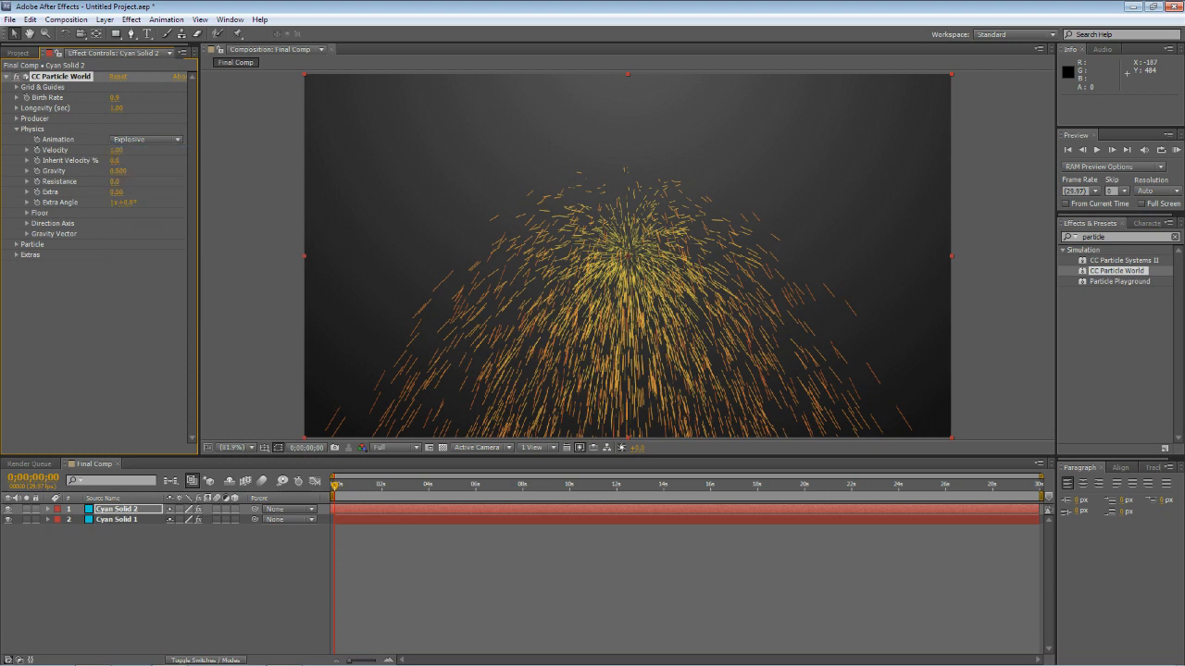
pyautogui.click(121, 171)
pyautogui.write('-0.015')
pyautogui.press('Return')
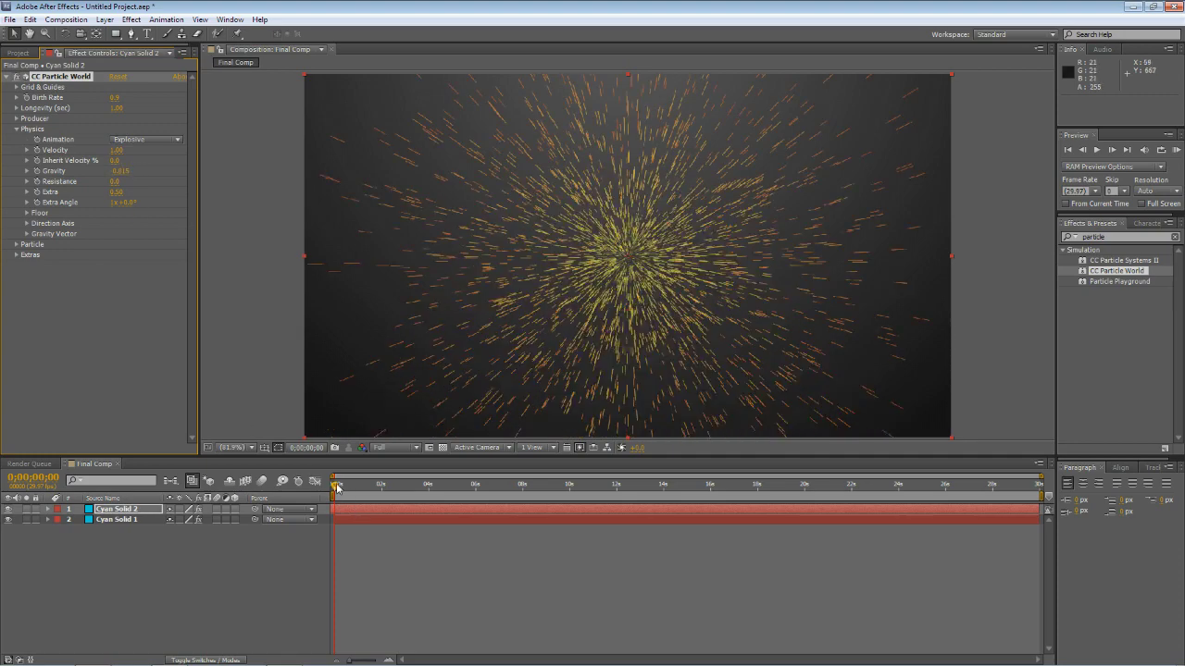
pyautogui.moveTo(336, 488); pyautogui.dragTo(335, 485)
pyautogui.click(120, 171)
pyautogui.write('-0')
pyautogui.write('.1')
pyautogui.press('Return')
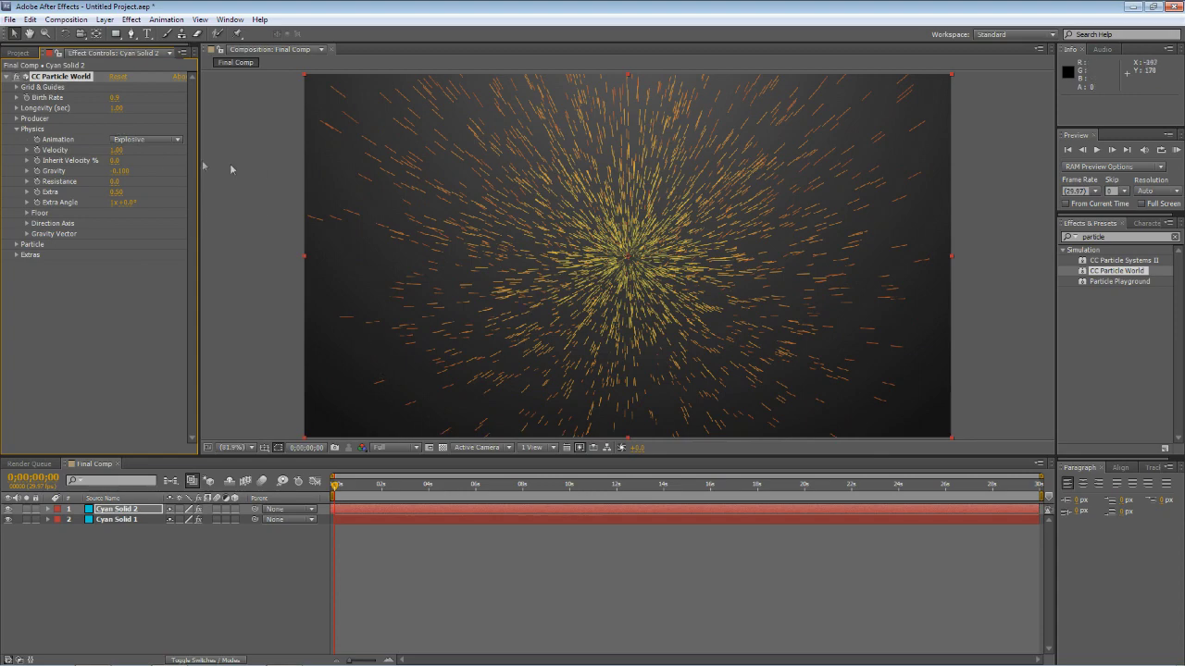
pyautogui.click(17, 119)
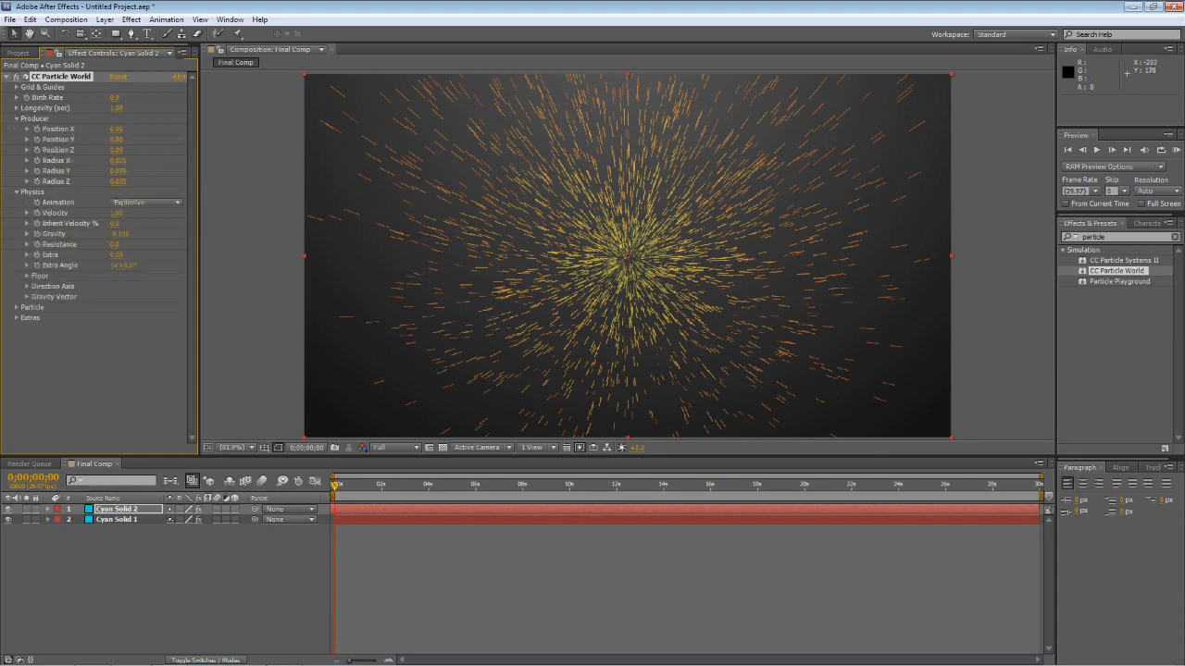
# Lower the emitter, set Longevity 1.50, Birth Rate 2.2, and widen Radius X and Y
pyautogui.moveTo(116, 139); pyautogui.dragTo(145, 138)
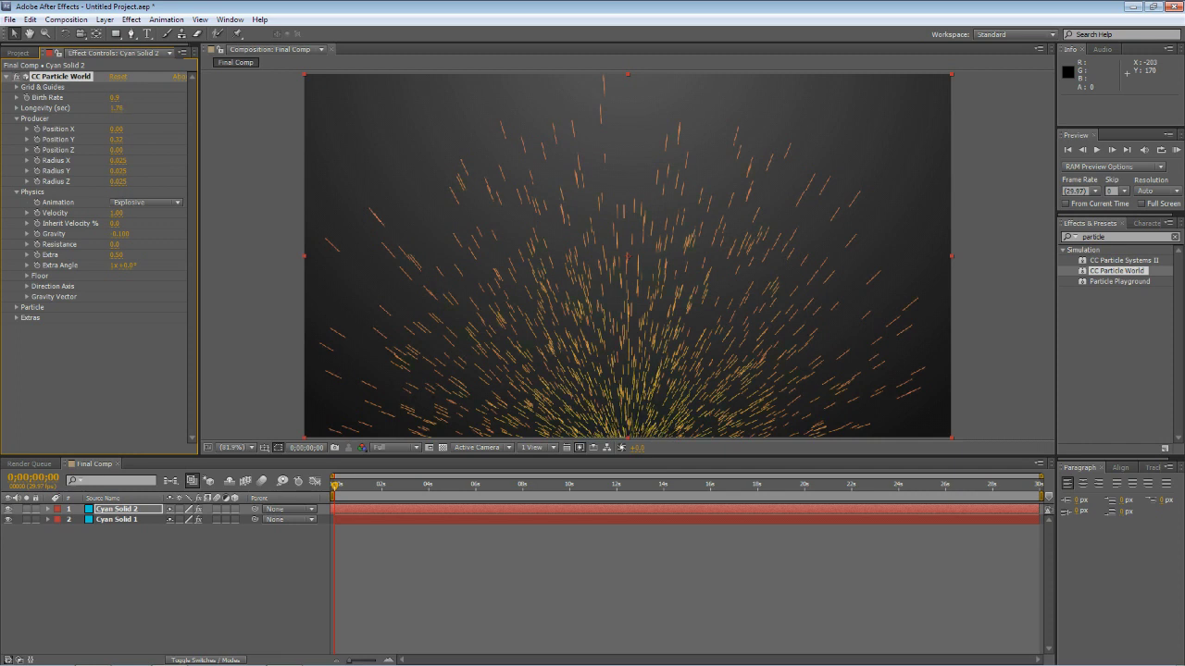
pyautogui.click(117, 108)
pyautogui.press('Return')
pyautogui.moveTo(114, 97); pyautogui.dragTo(162, 97)
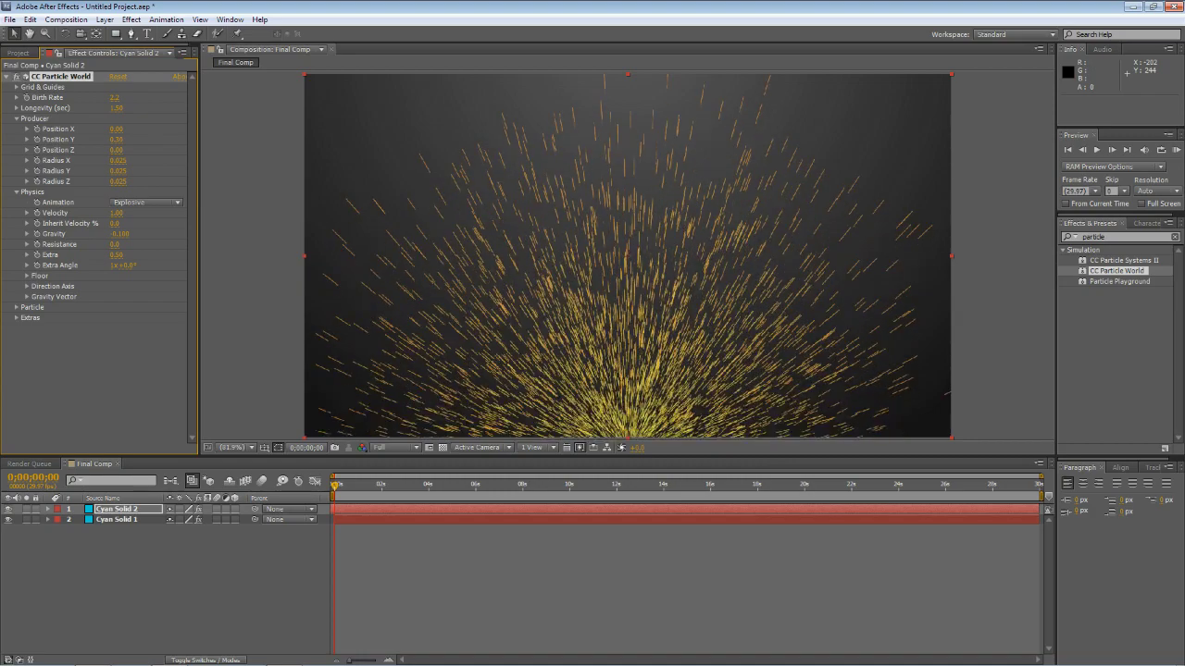
pyautogui.moveTo(118, 171); pyautogui.dragTo(148, 170)
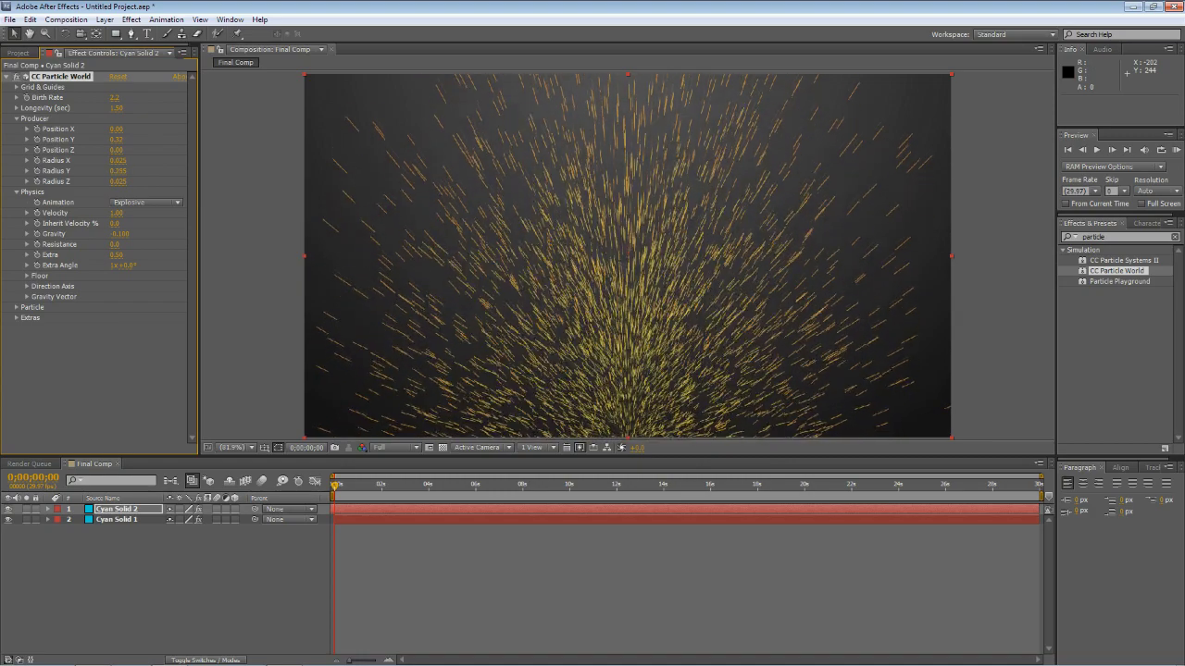
pyautogui.moveTo(117, 170); pyautogui.dragTo(148, 181)
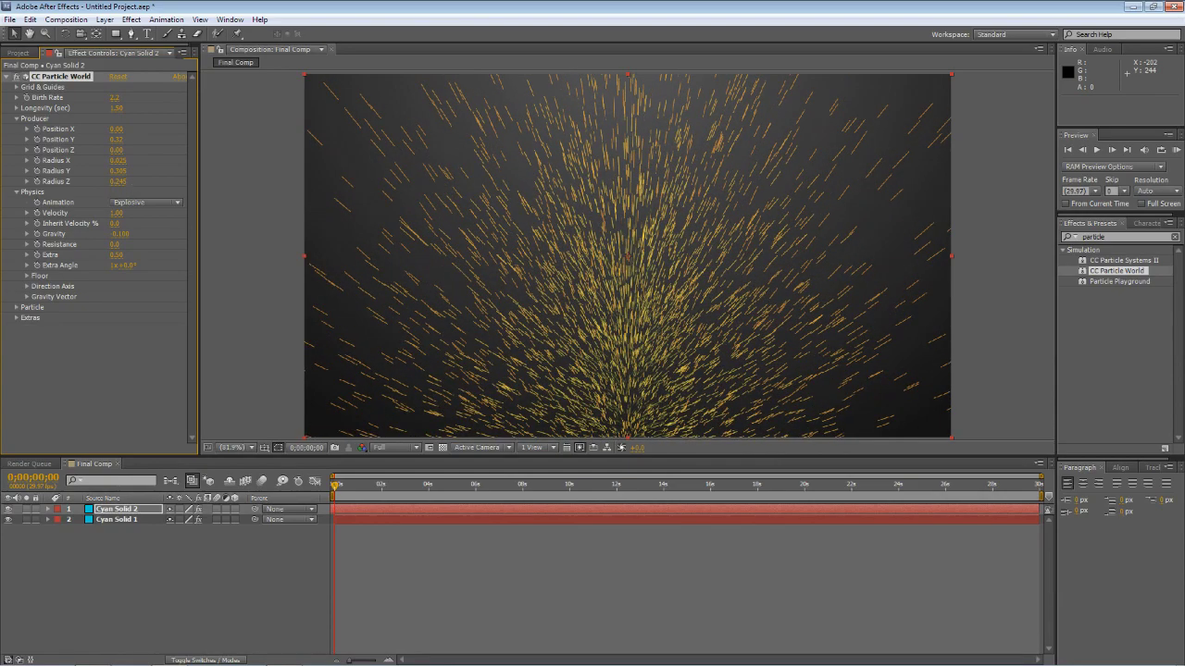
pyautogui.moveTo(117, 160); pyautogui.dragTo(145, 163)
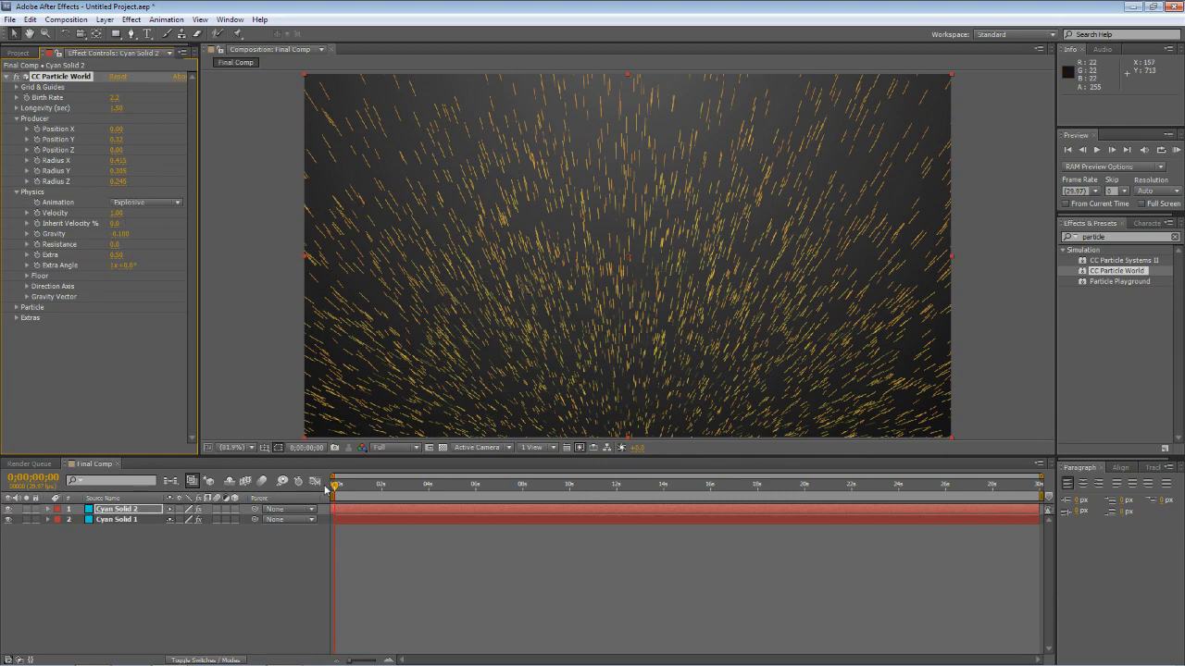
pyautogui.moveTo(335, 485)
pyautogui.mouseDown()
pyautogui.moveTo(384, 479)
pyautogui.moveTo(335, 485)
pyautogui.mouseUp()
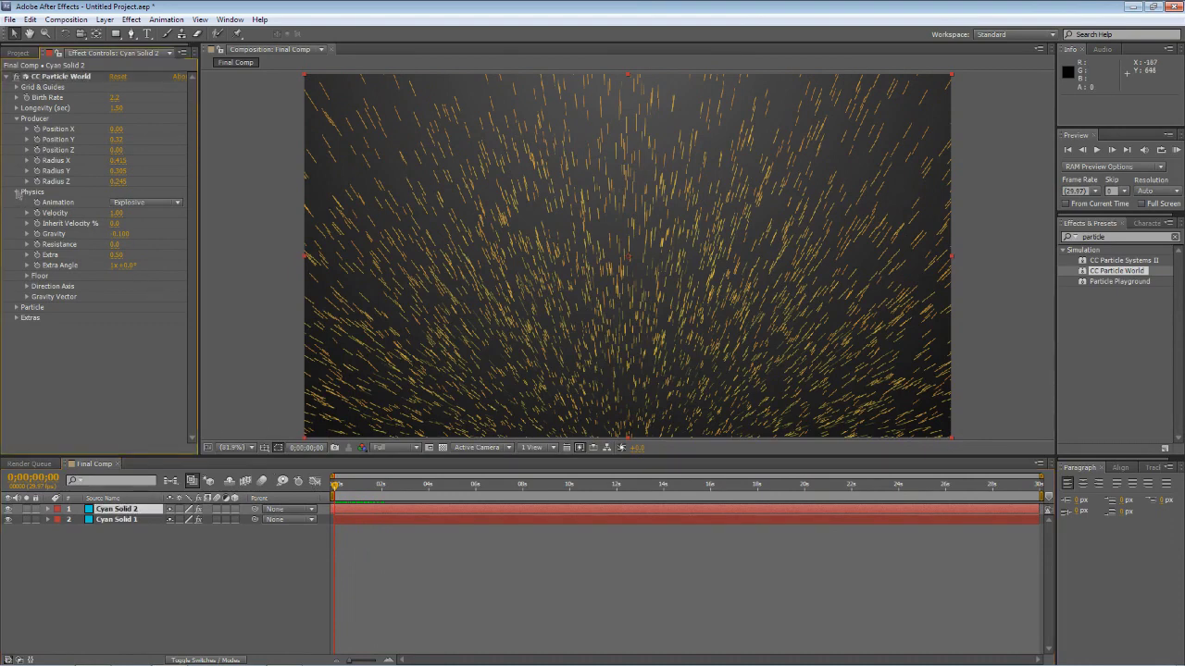
# Change the Particle Type to Faded Sphere and play a preview
pyautogui.click(16, 192)
pyautogui.click(16, 119)
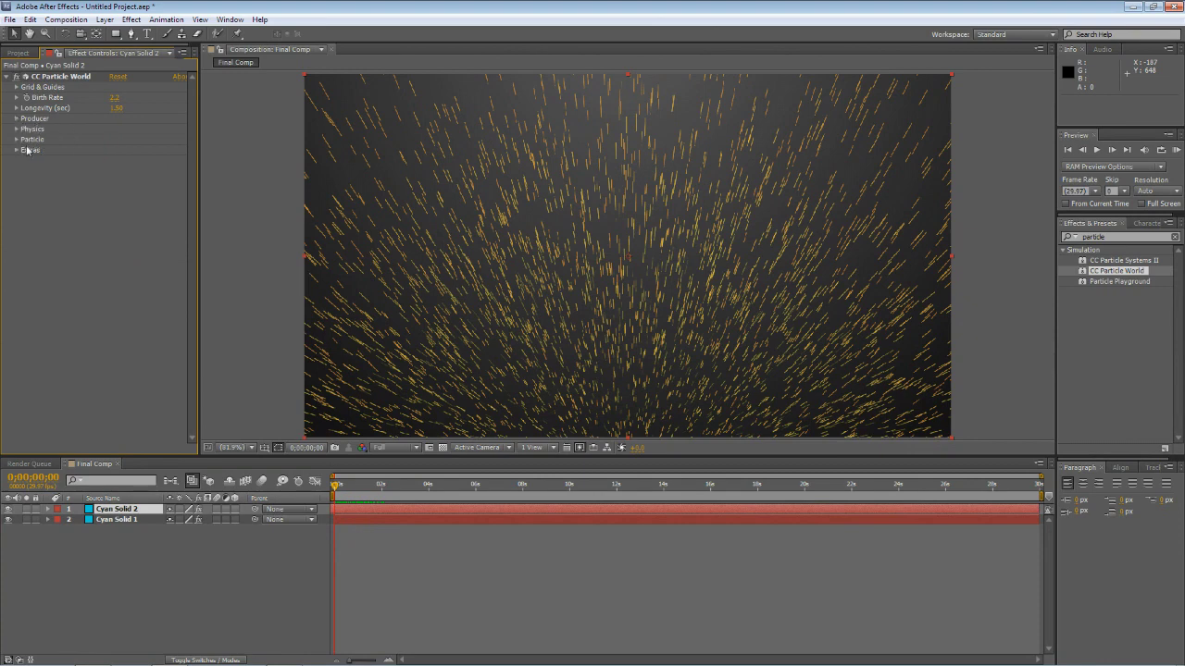
pyautogui.click(17, 140)
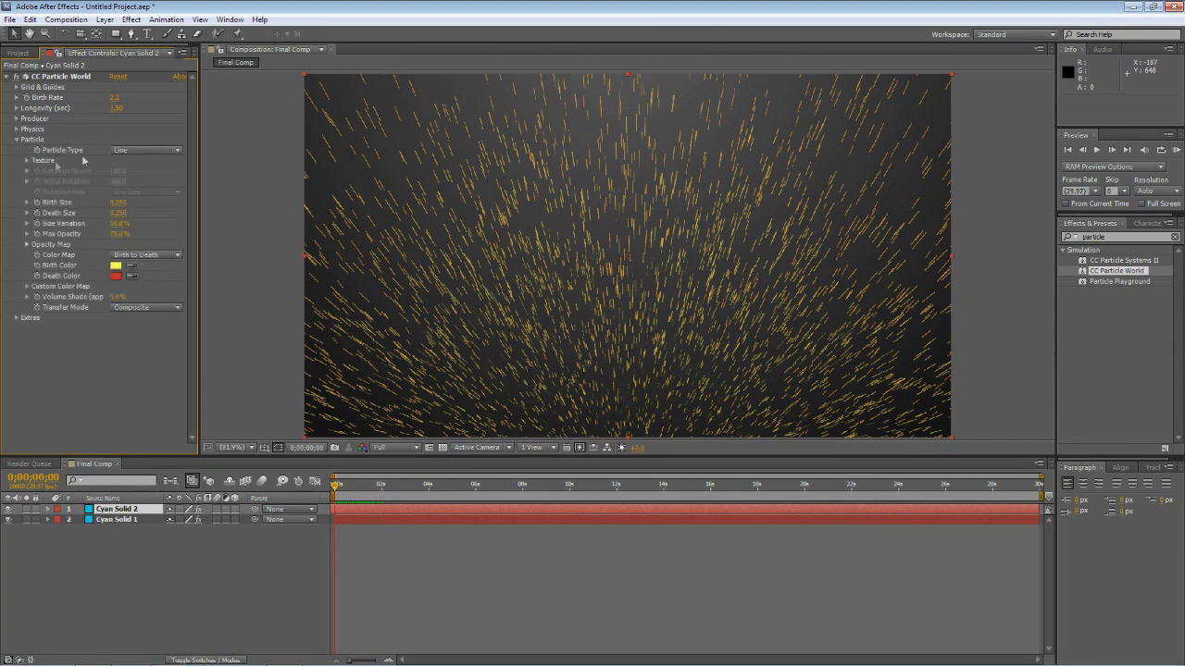
pyautogui.click(146, 150)
pyautogui.click(150, 209)
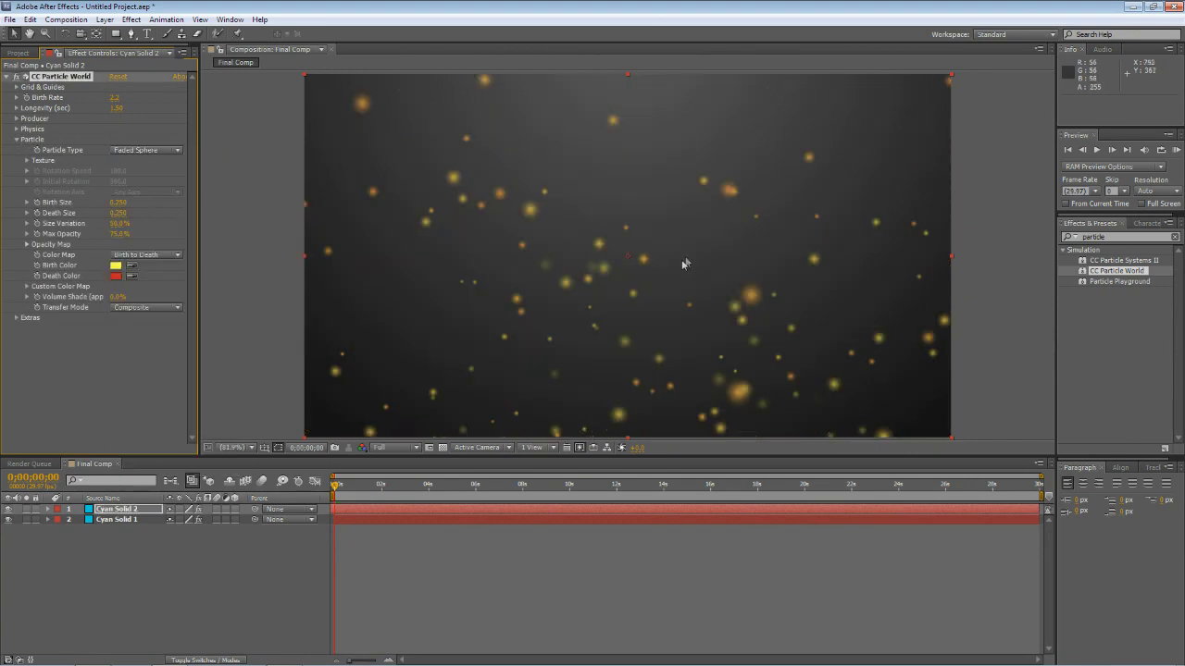
pyautogui.press('space')
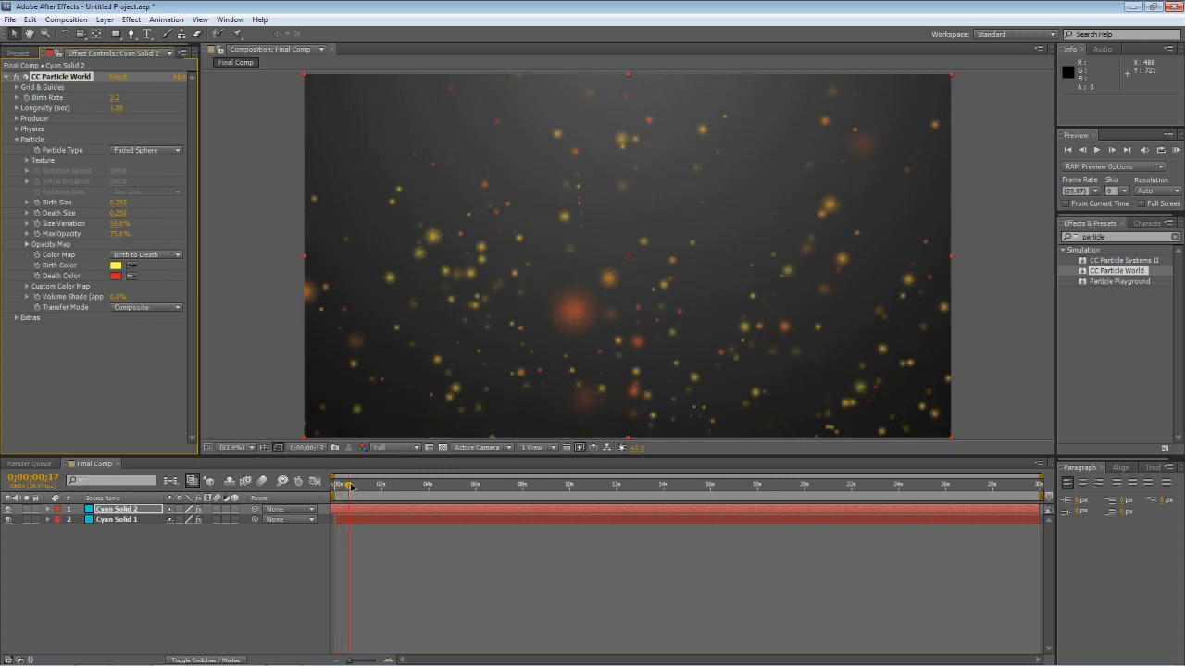
# Change the particle Birth Color from yellow to blue, then deepen it to a darker blue
pyautogui.click(206, 306)
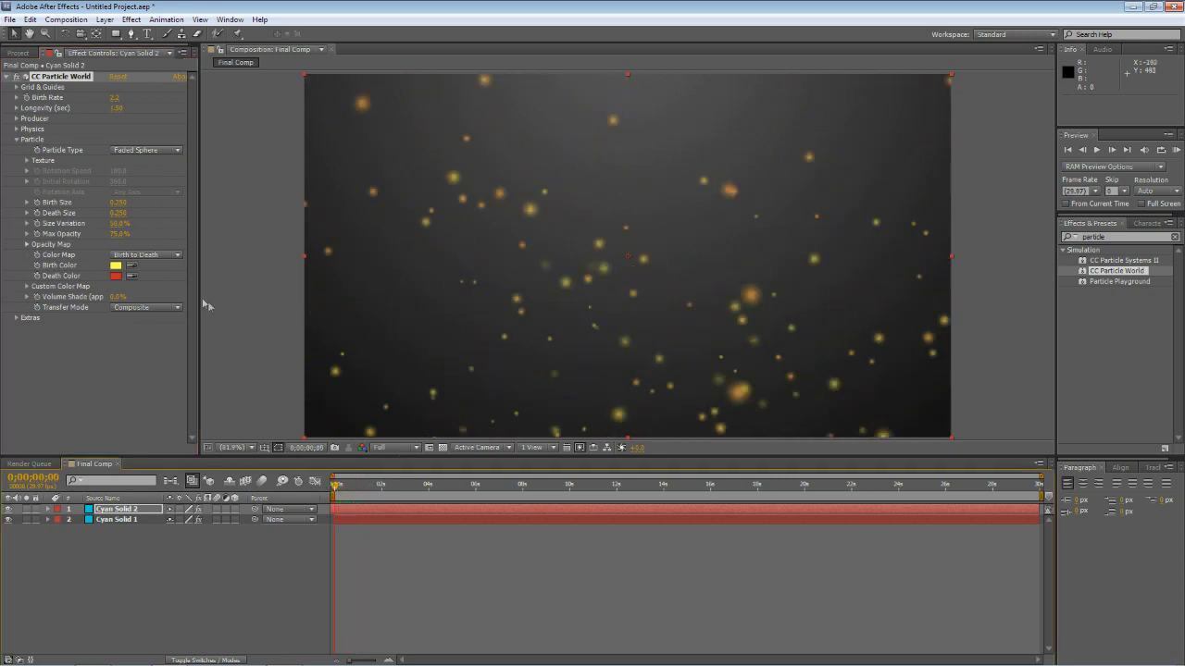
pyautogui.click(115, 265)
pyautogui.click(189, 78)
pyautogui.moveTo(190, 79); pyautogui.dragTo(187, 84)
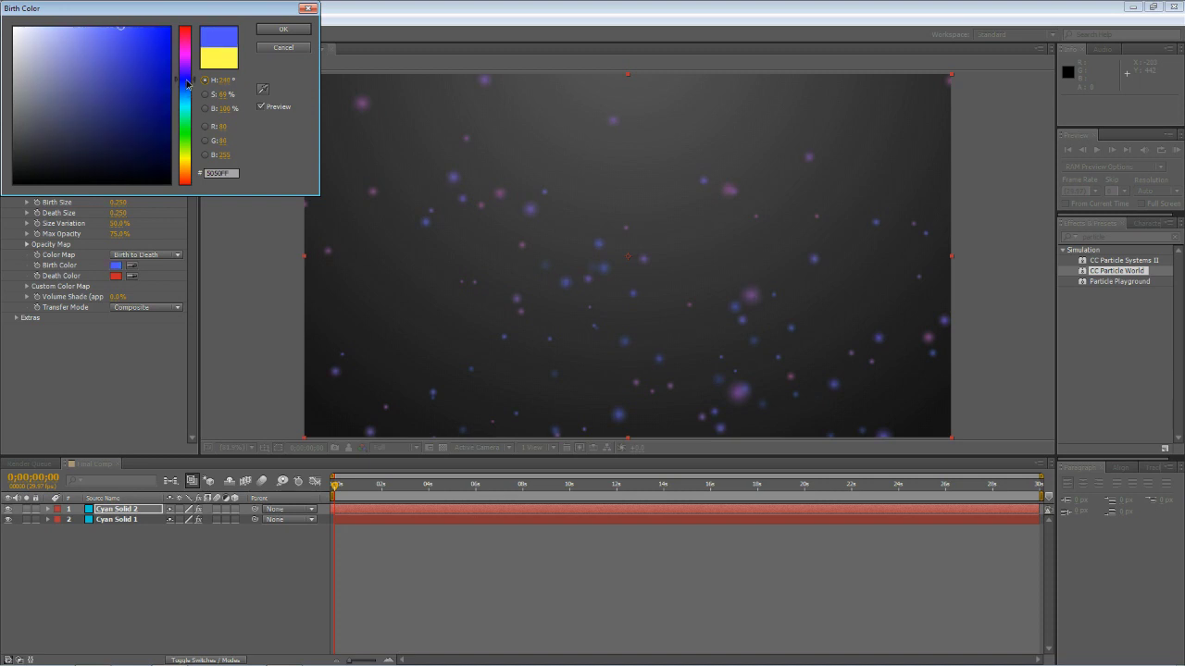
pyautogui.click(283, 29)
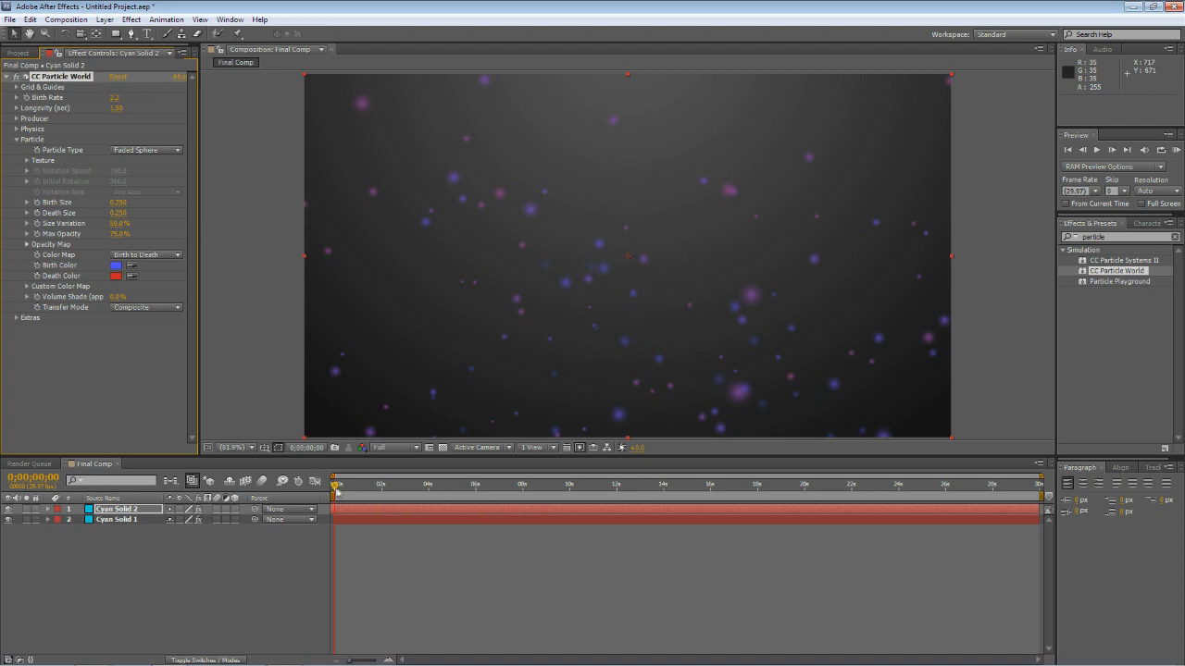
pyautogui.moveTo(336, 487); pyautogui.dragTo(348, 485)
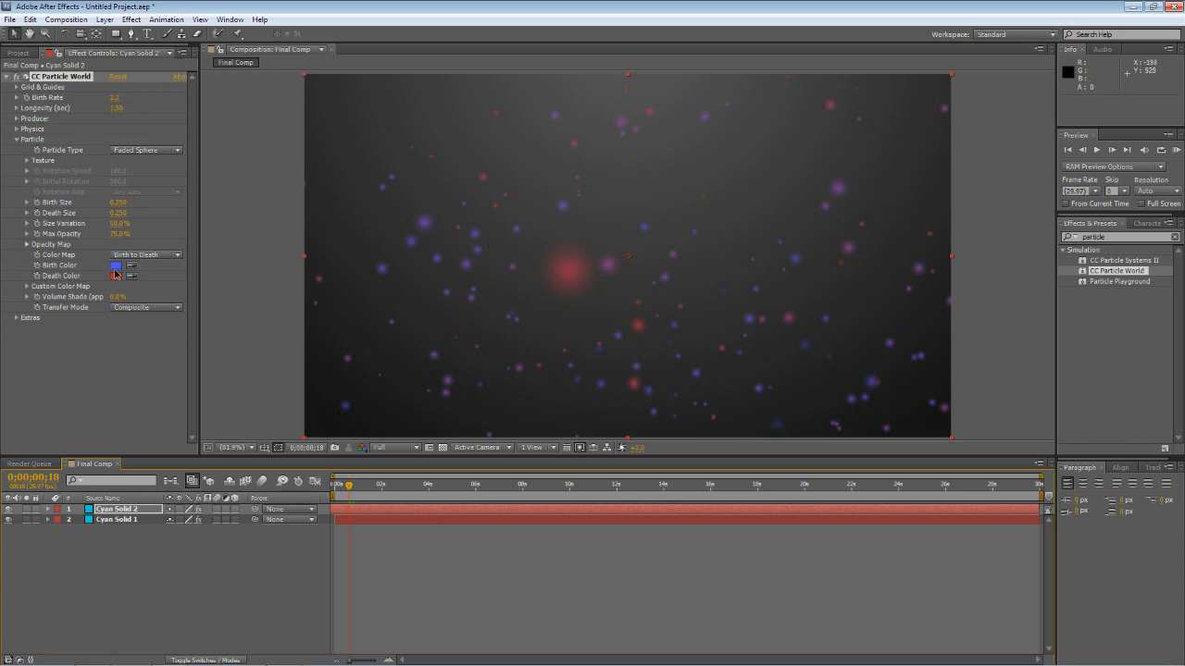
pyautogui.click(116, 267)
pyautogui.moveTo(160, 48); pyautogui.dragTo(158, 33)
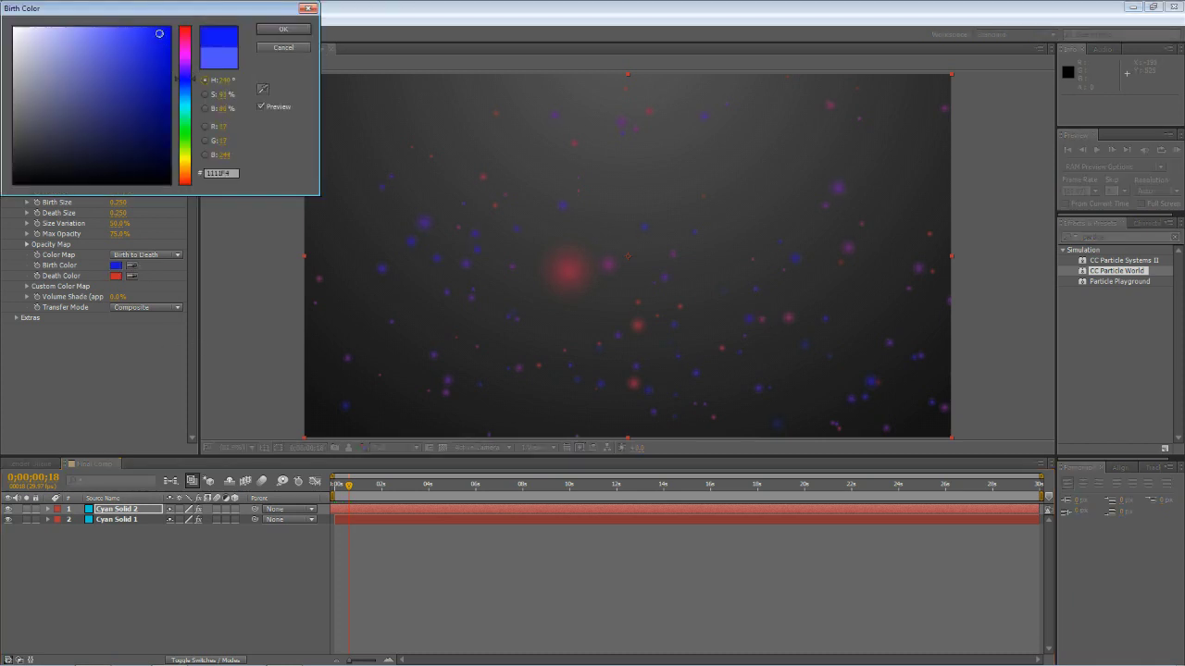
pyautogui.click(283, 29)
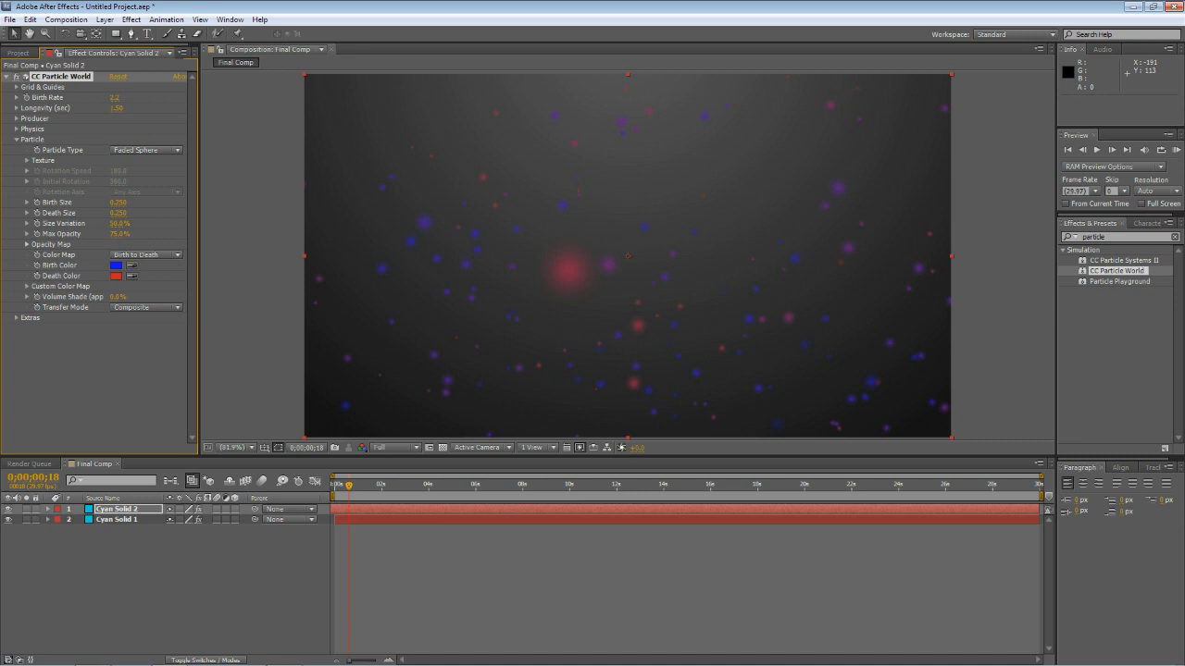
# Lower the particles' Max Opacity and set Death Size to 0.100, then scrub to preview
pyautogui.moveTo(121, 233); pyautogui.dragTo(92, 233)
pyautogui.click(118, 213)
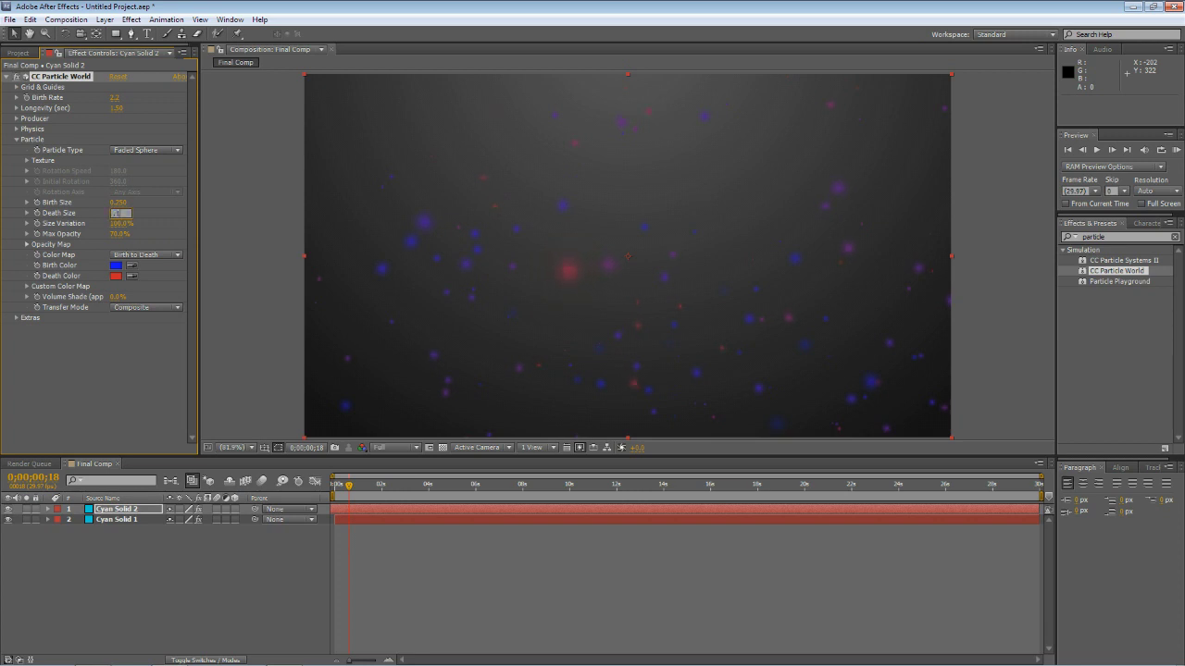
pyautogui.press('Return')
pyautogui.click(350, 485)
pyautogui.moveTo(349, 485)
pyautogui.mouseDown()
pyautogui.moveTo(428, 487)
pyautogui.moveTo(335, 486)
pyautogui.mouseUp()
# Set the Cyan Solid 2 layer opacity to 11%, then raise it to 25%
pyautogui.click(121, 511)
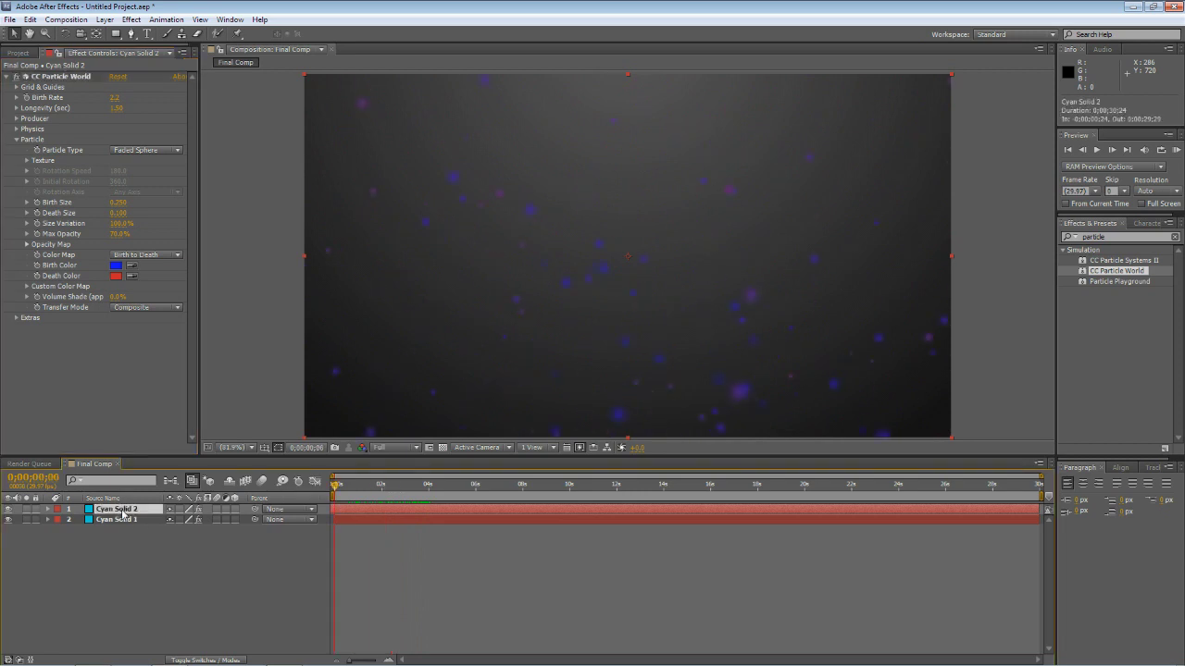
pyautogui.press('t')
pyautogui.click(174, 520)
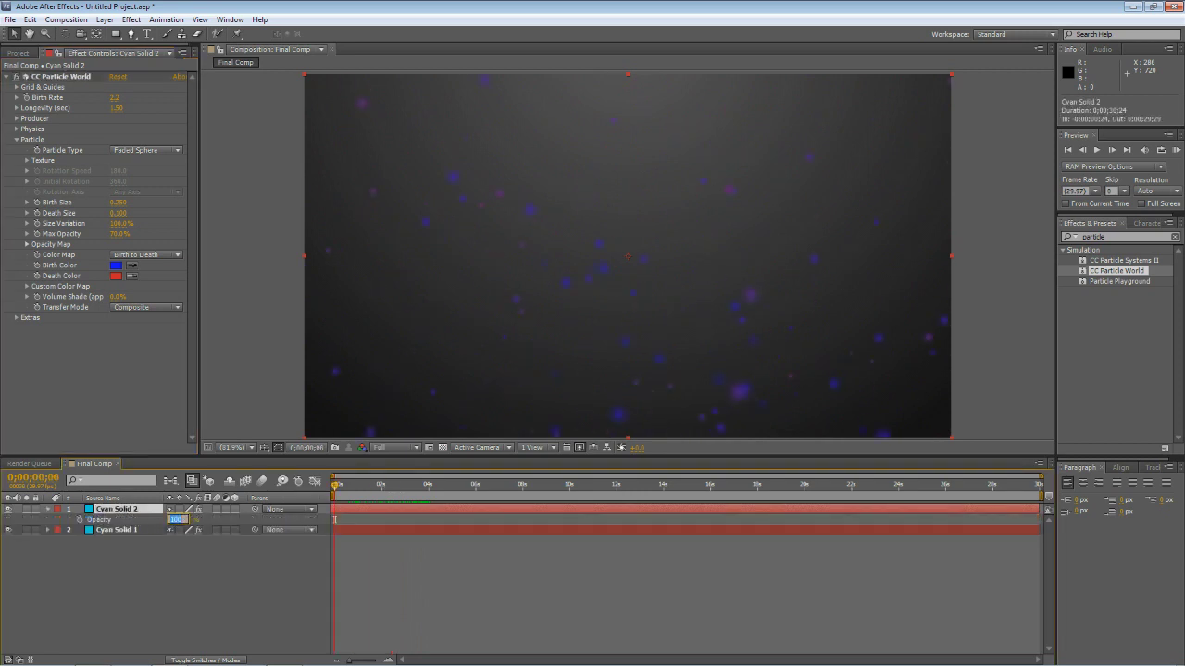
pyautogui.write('11')
pyautogui.press('Return')
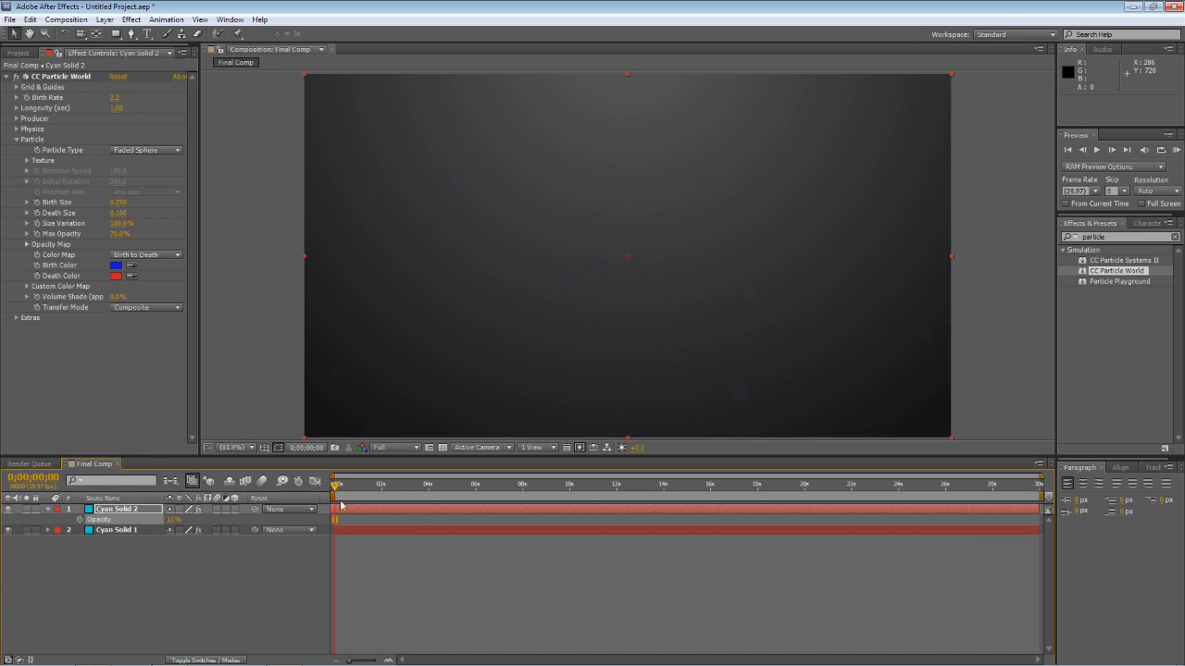
pyautogui.moveTo(336, 490); pyautogui.dragTo(314, 498)
pyautogui.click(175, 521)
pyautogui.press('Return')
# Play back the faint particle animation and bring up the Cyan Solid 2 layer's context menu
pyautogui.press('space')
pyautogui.moveTo(376, 487); pyautogui.dragTo(335, 485)
pyautogui.press('space')
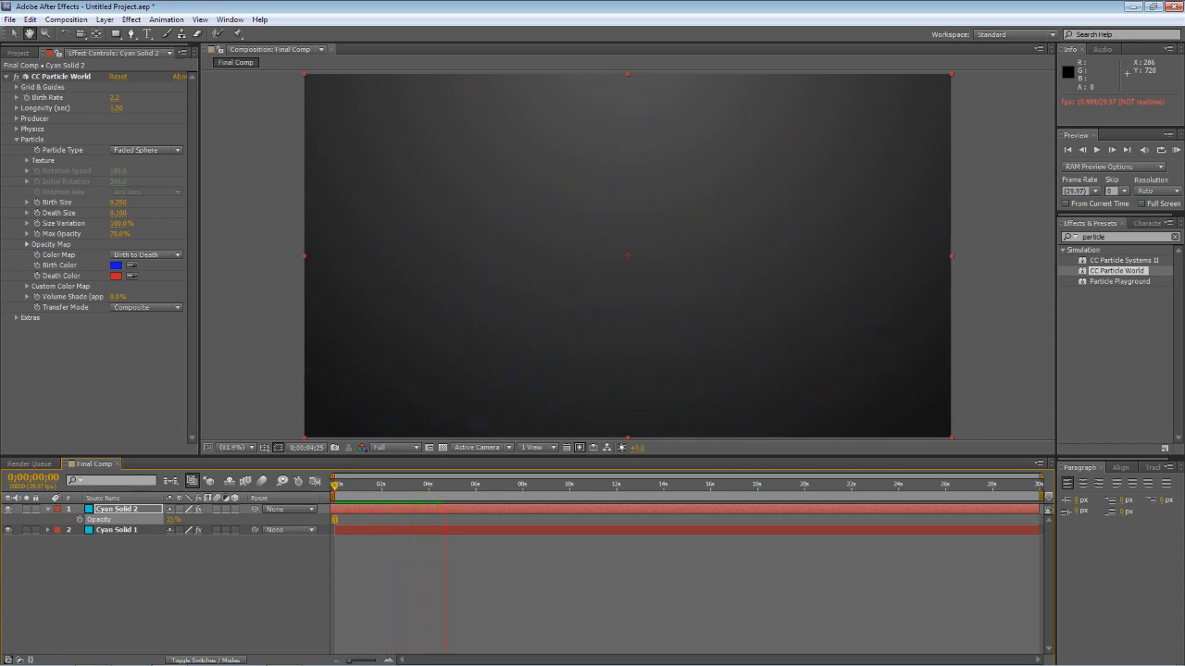
pyautogui.rightClick(368, 509)
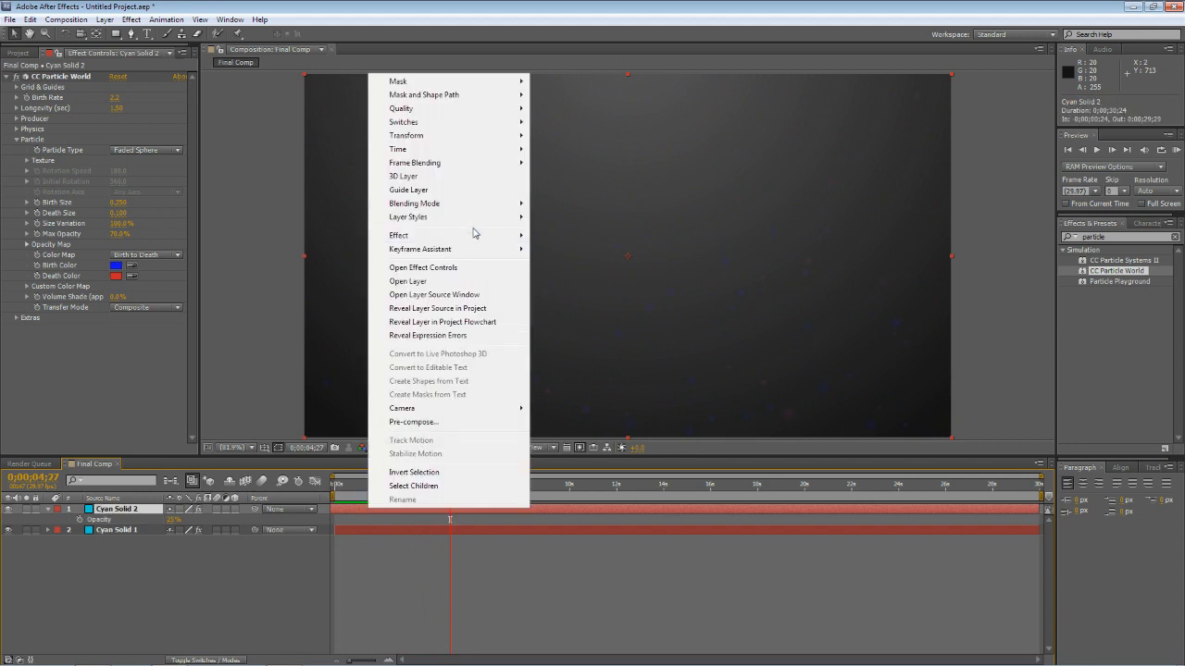
# Time-stretch the Cyan Solid 2 particle layer to a 200% stretch factor
pyautogui.moveTo(476, 151)
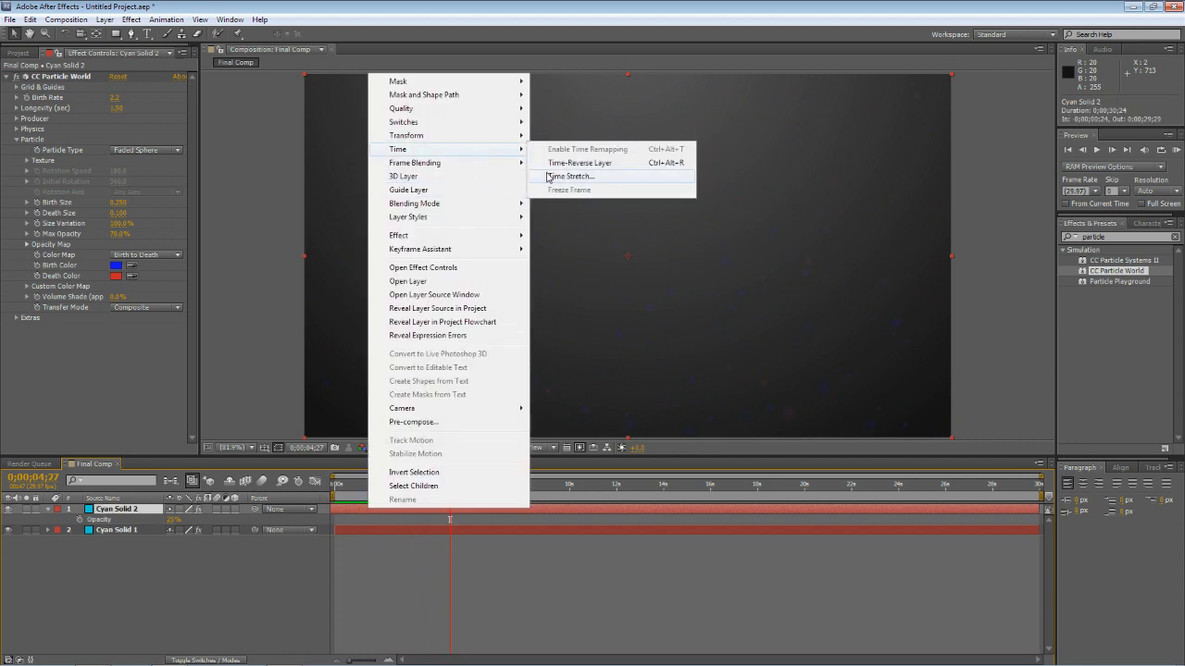
pyautogui.click(548, 176)
pyautogui.write('200')
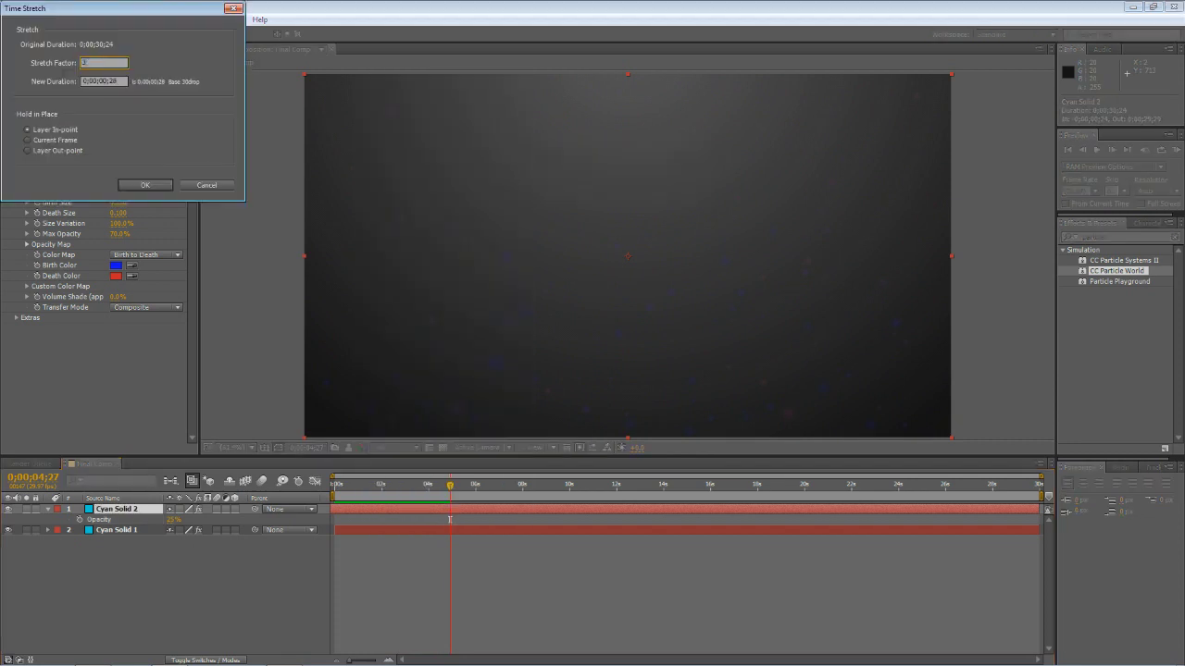
pyautogui.press('Return')
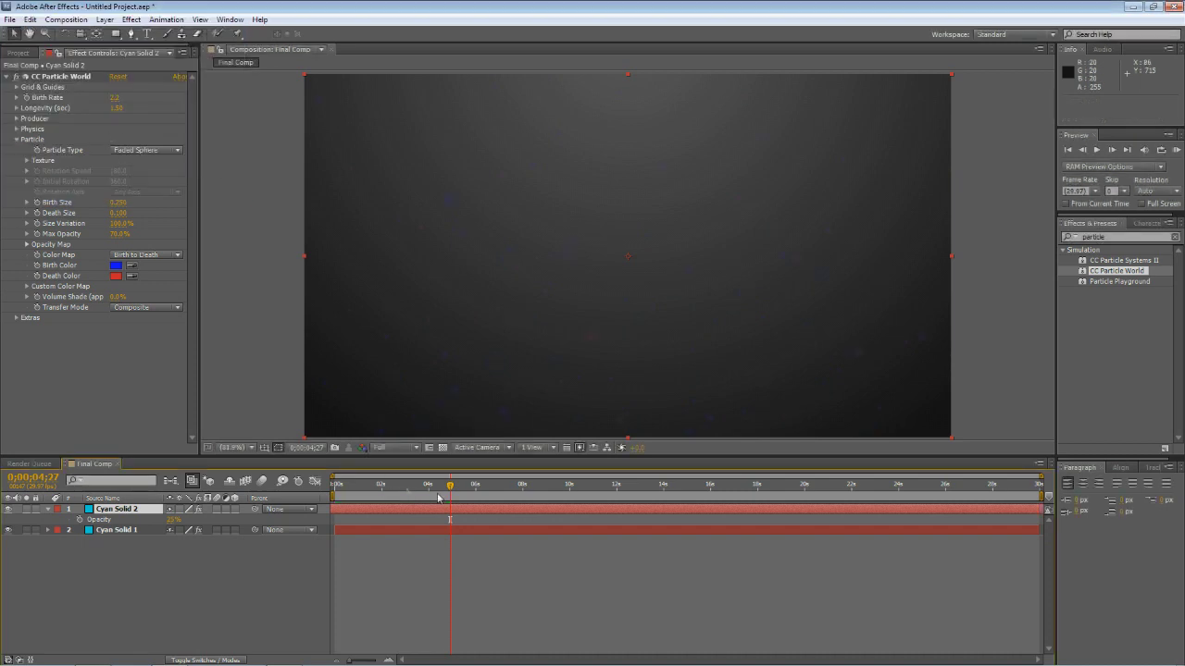
# Preview the slowed particles from the start, then collapse the CC Particle World settings
pyautogui.press('Home')
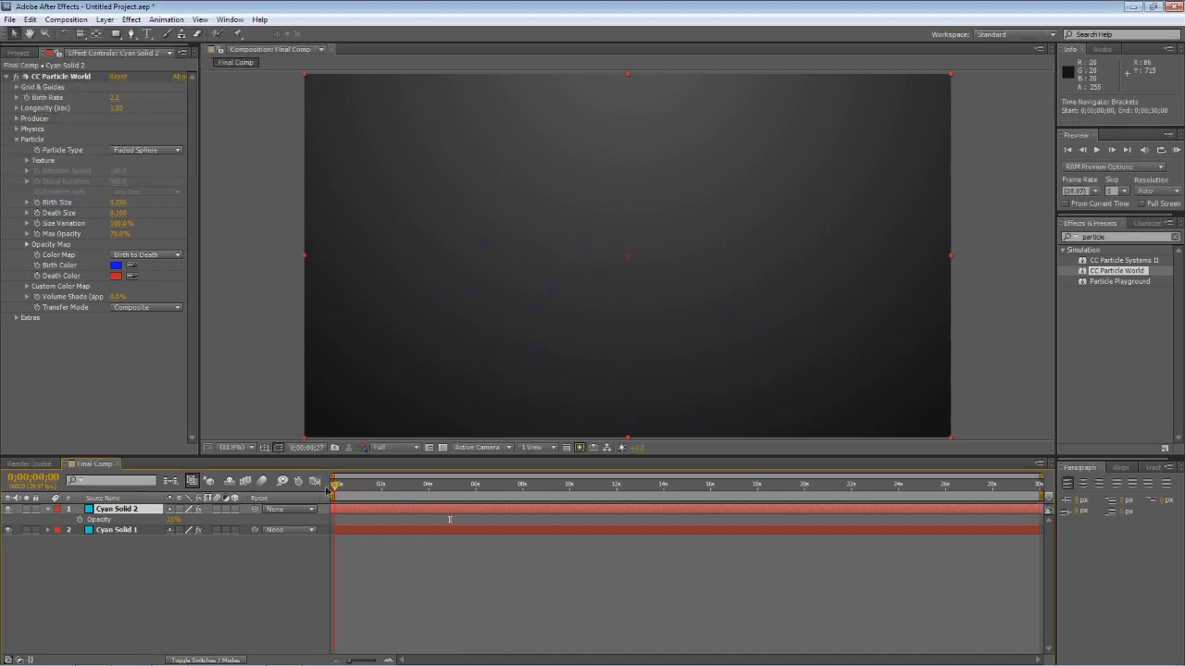
pyautogui.press('space')
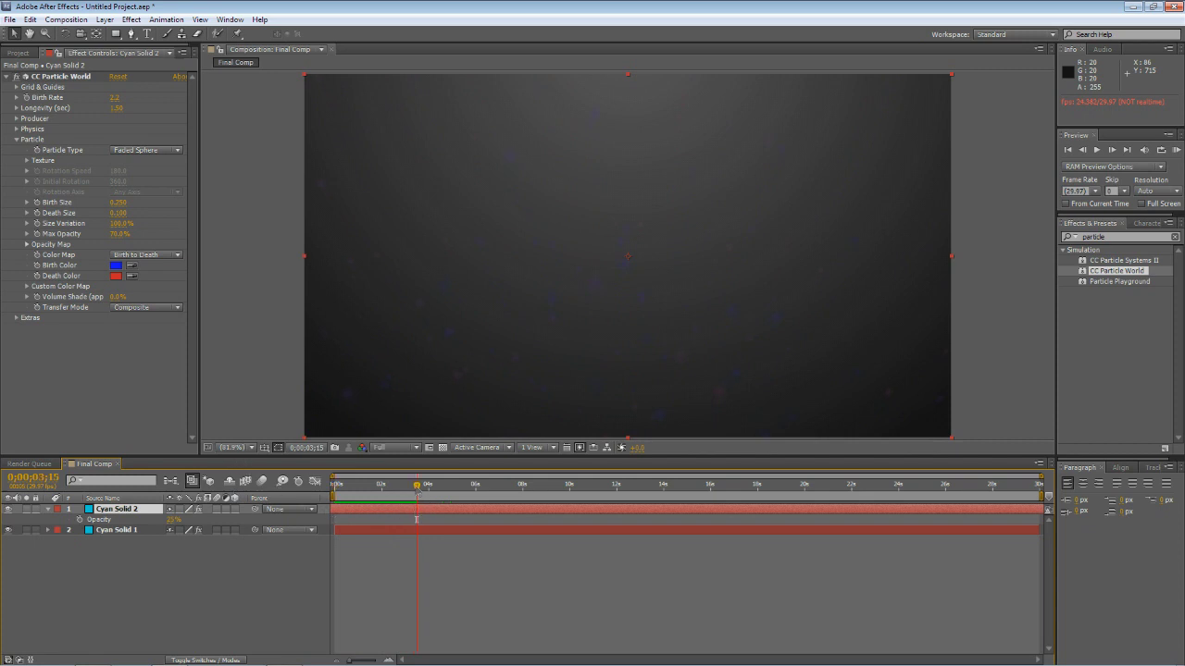
pyautogui.click(335, 501)
pyautogui.click(7, 77)
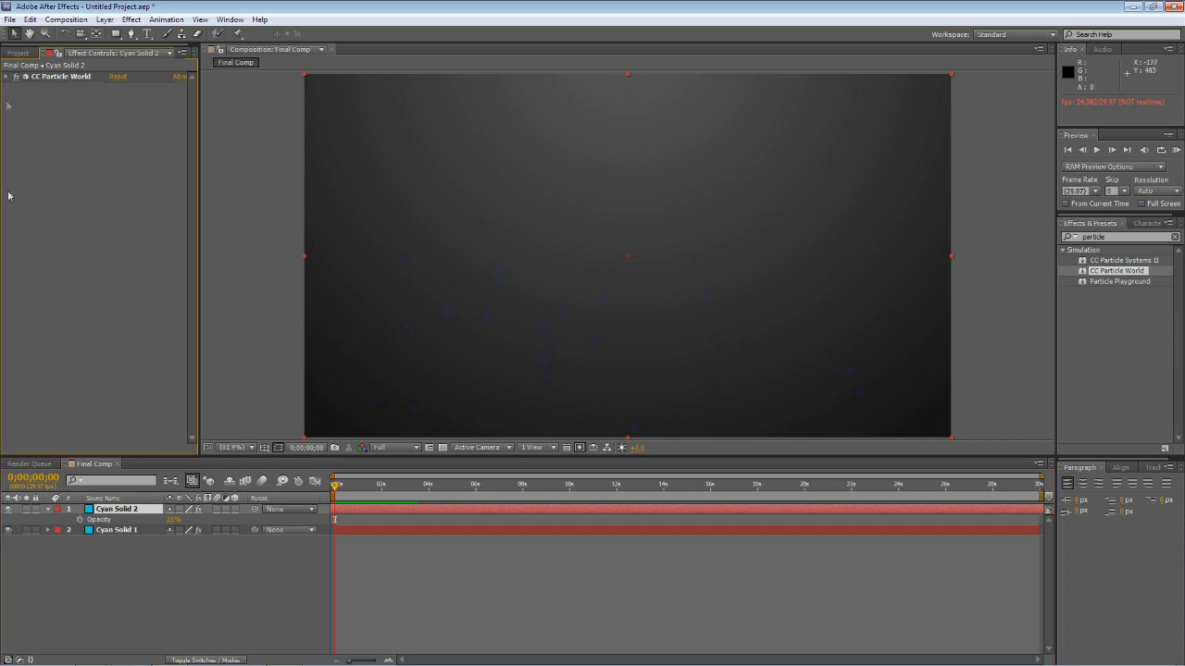
pyautogui.click(49, 509)
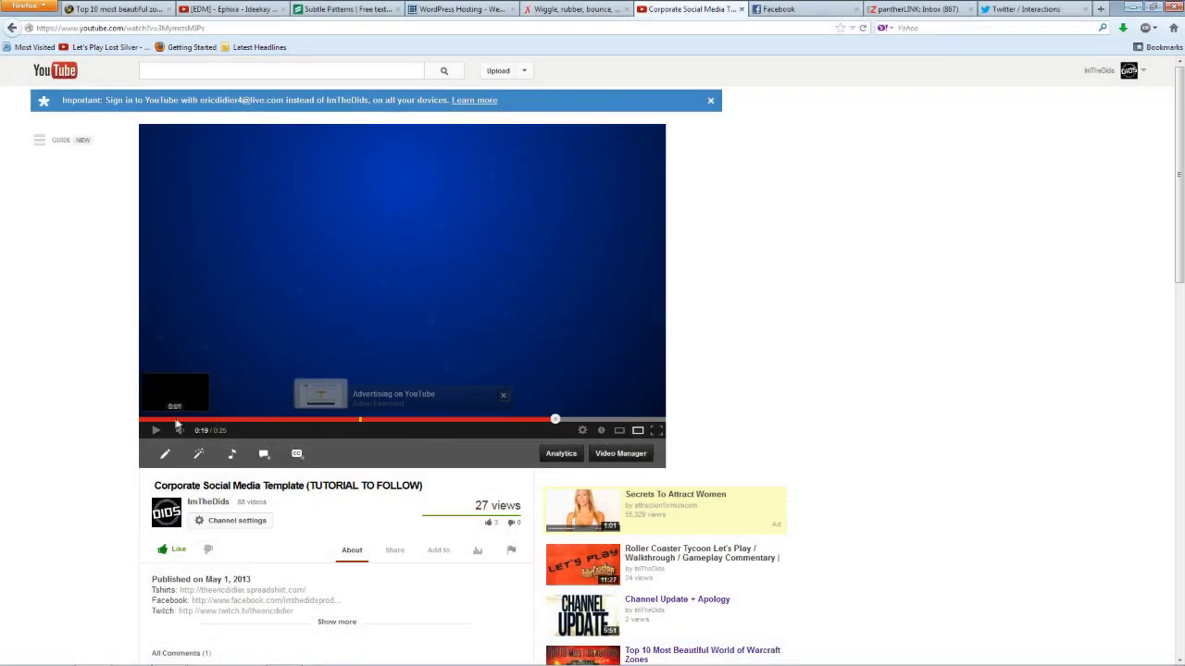
pyautogui.click(175, 420)
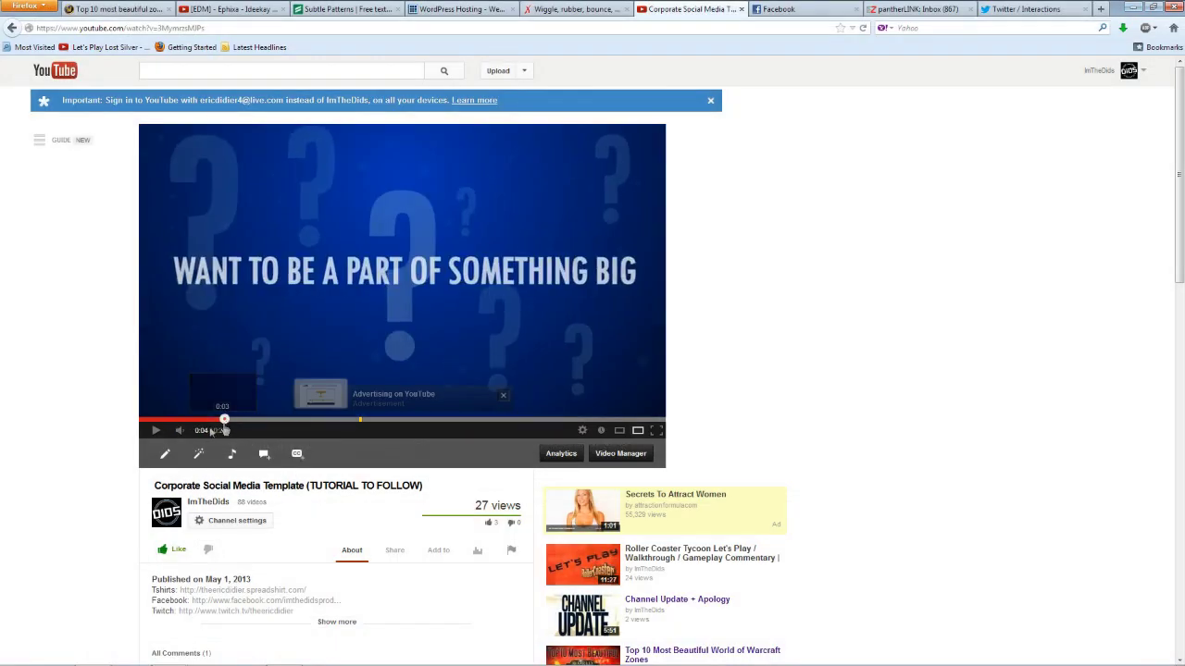
pyautogui.click(161, 434)
pyautogui.click(158, 431)
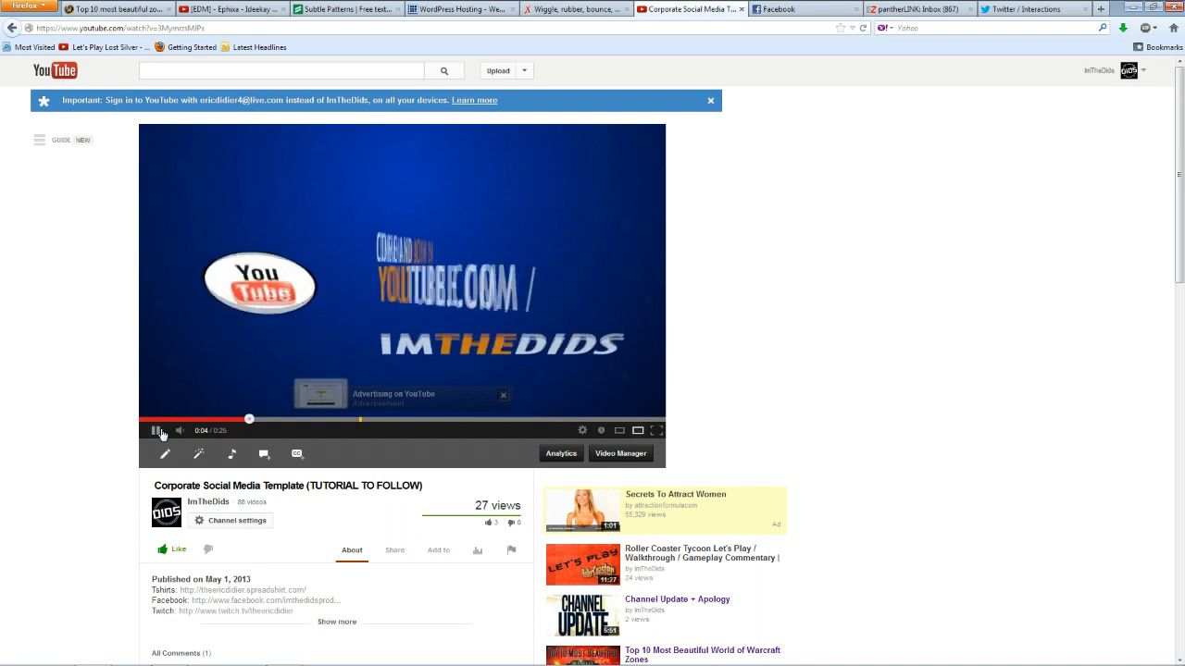
pyautogui.click(159, 431)
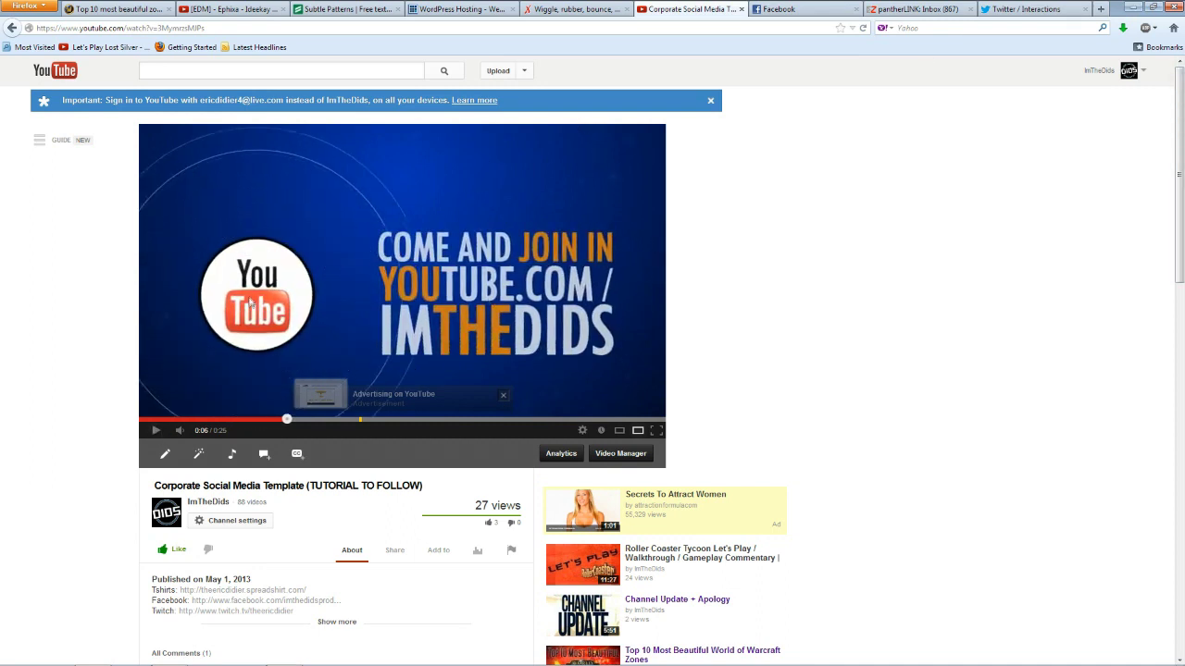
pyautogui.click(1136, 8)
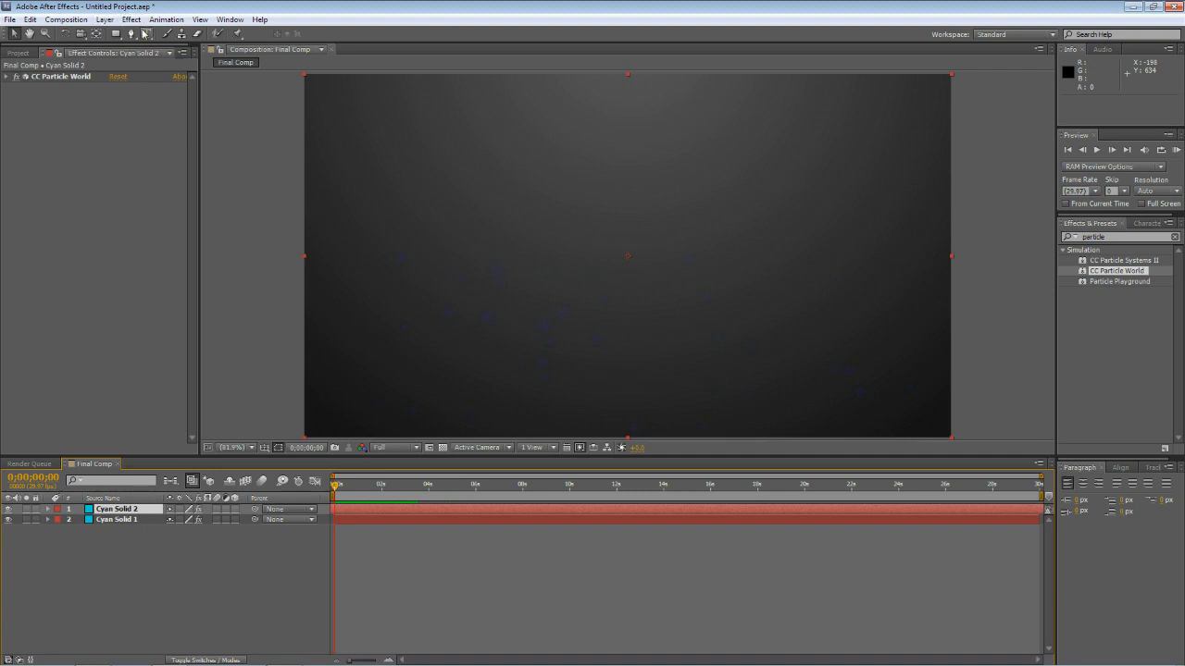
pyautogui.click(146, 34)
# Add a 'TUTORIAL TEXT' text layer, enlarge its font size and set it to Bebas Neue
pyautogui.click(475, 194)
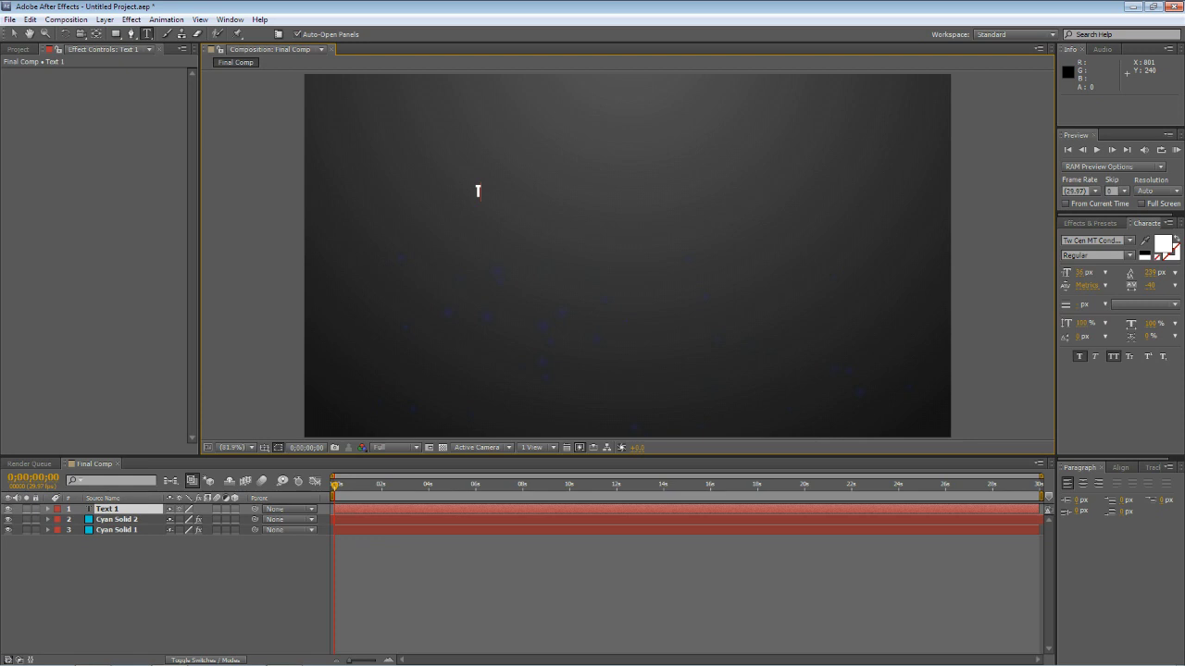
pyautogui.write('TUTORIAL T')
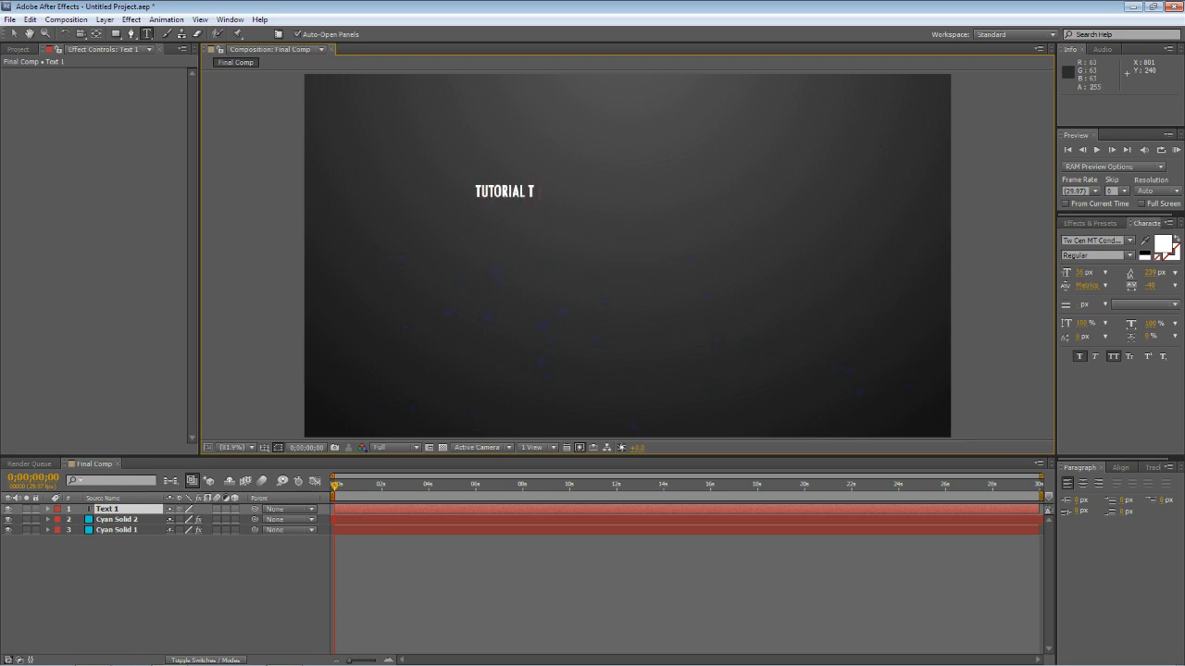
pyautogui.write('EXT')
pyautogui.hotkey('ctrl', 'a')
pyautogui.moveTo(1076, 272); pyautogui.dragTo(1101, 252)
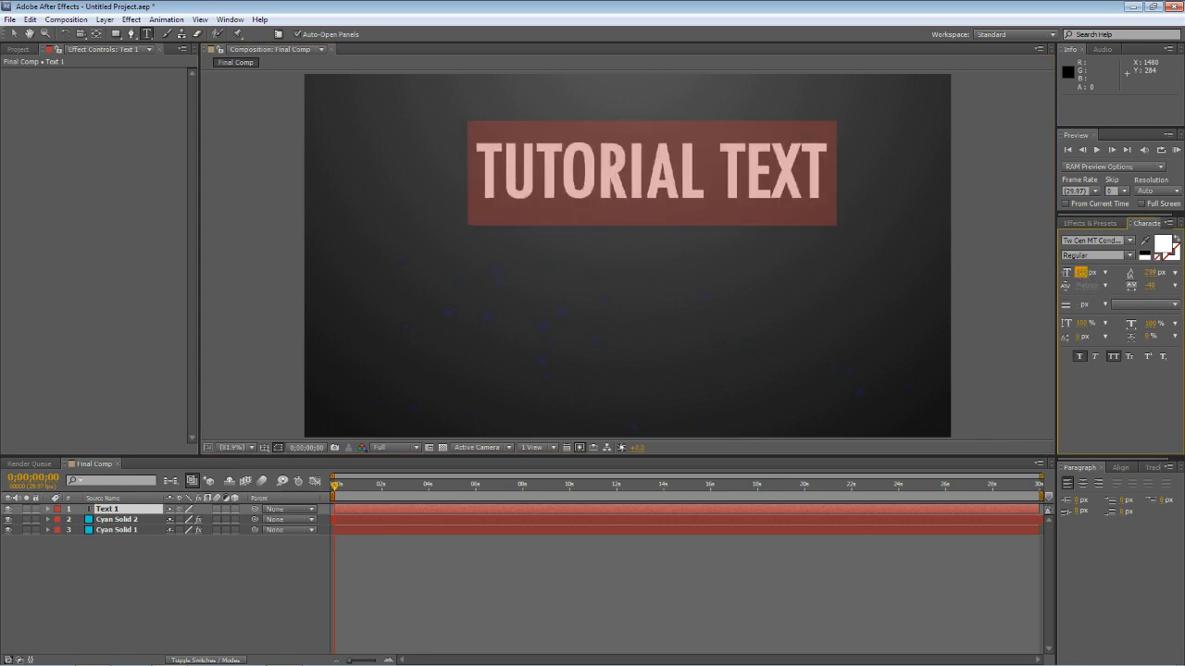
pyautogui.click(1095, 239)
pyautogui.write('Bebas Neue')
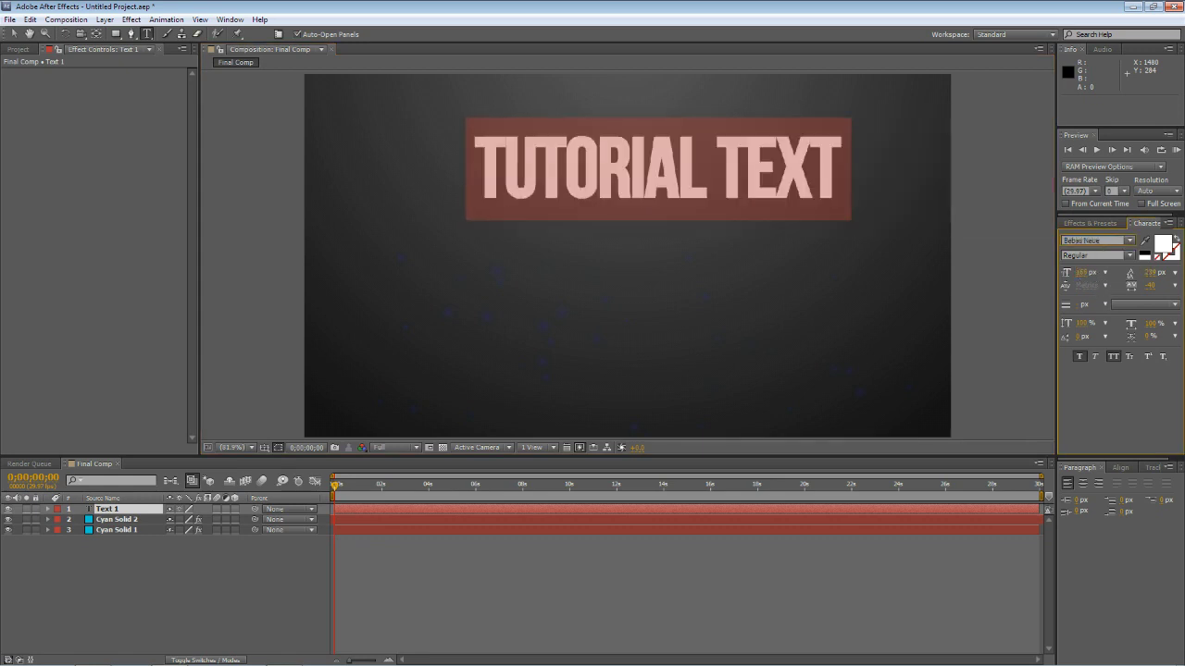
# Reposition the title in the frame and name the layer 'Tutorial text'
pyautogui.moveTo(672, 288); pyautogui.dragTo(638, 323)
pyautogui.moveTo(527, 241); pyautogui.dragTo(514, 239)
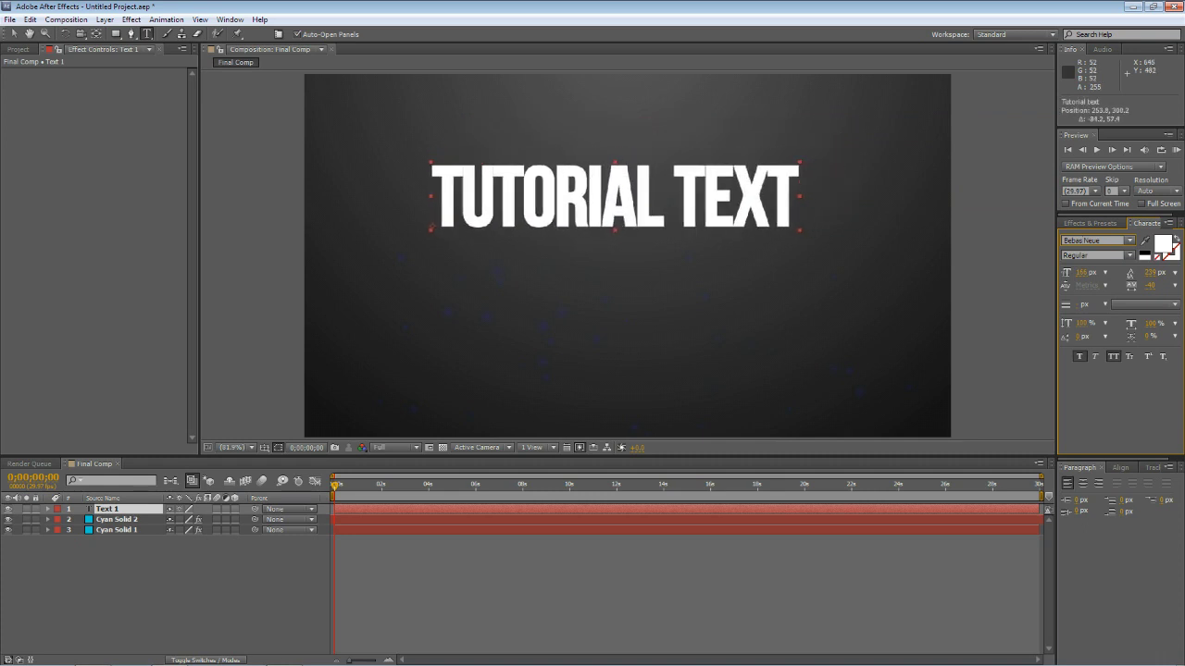
pyautogui.doubleClick(566, 222)
pyautogui.press('Escape')
pyautogui.moveTo(698, 296); pyautogui.dragTo(715, 308)
# Centre the title horizontally and vertically, checking it against the Title/Action Safe guides
pyautogui.click(1121, 467)
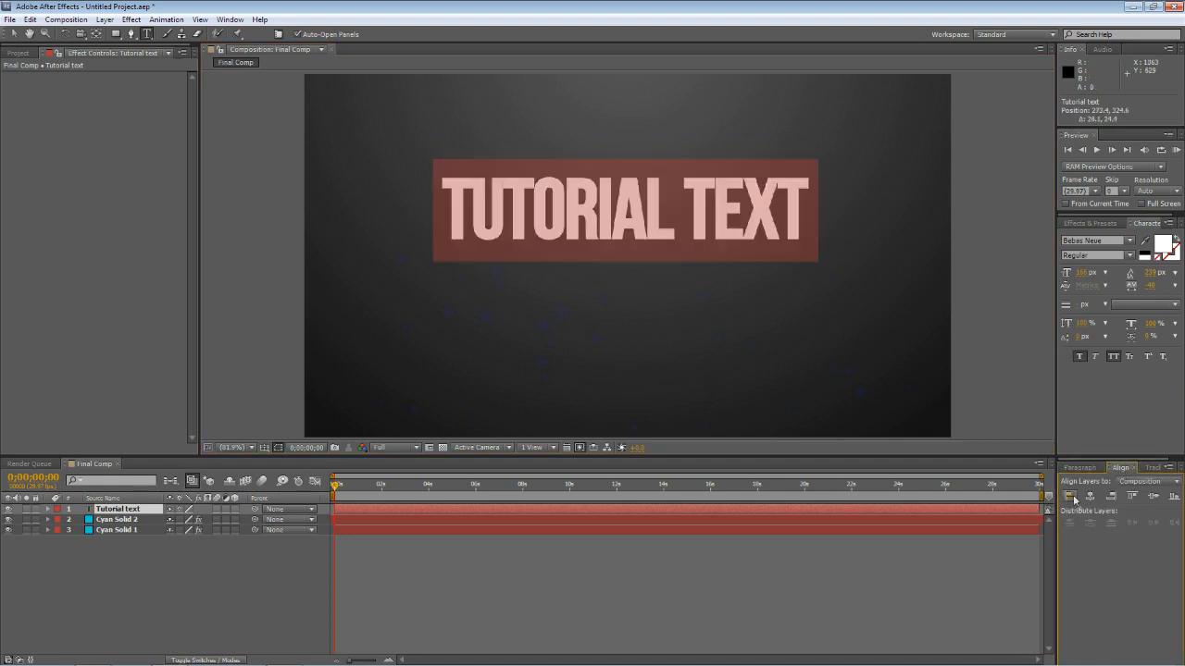
pyautogui.click(1090, 496)
pyautogui.click(1153, 496)
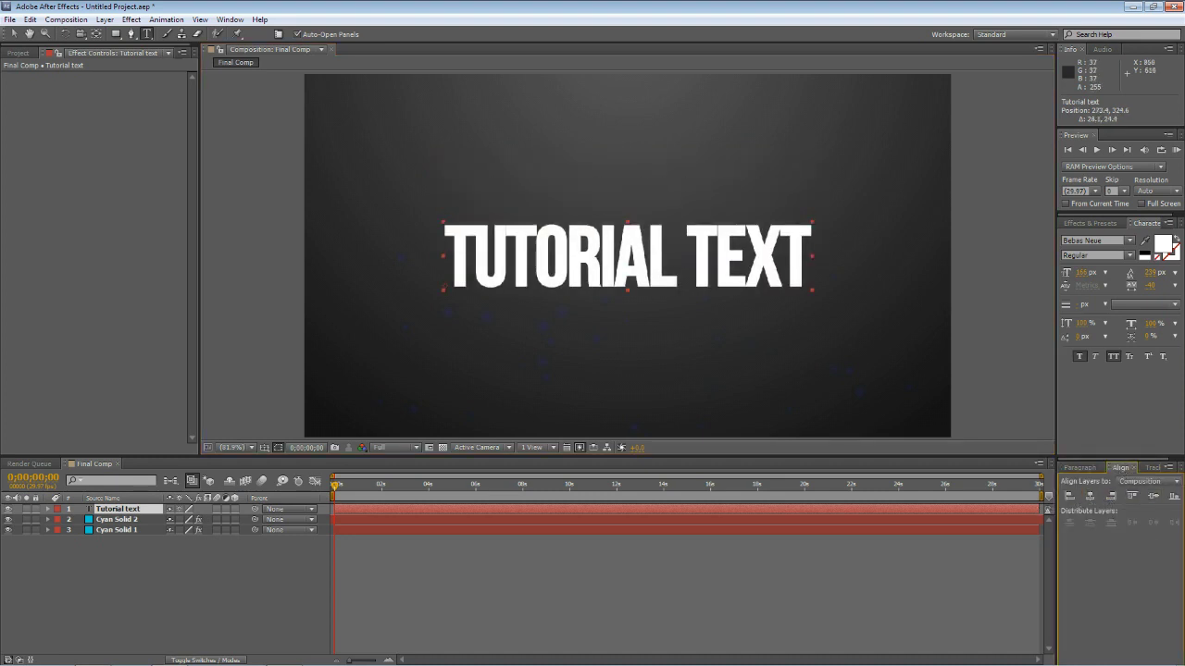
pyautogui.click(277, 448)
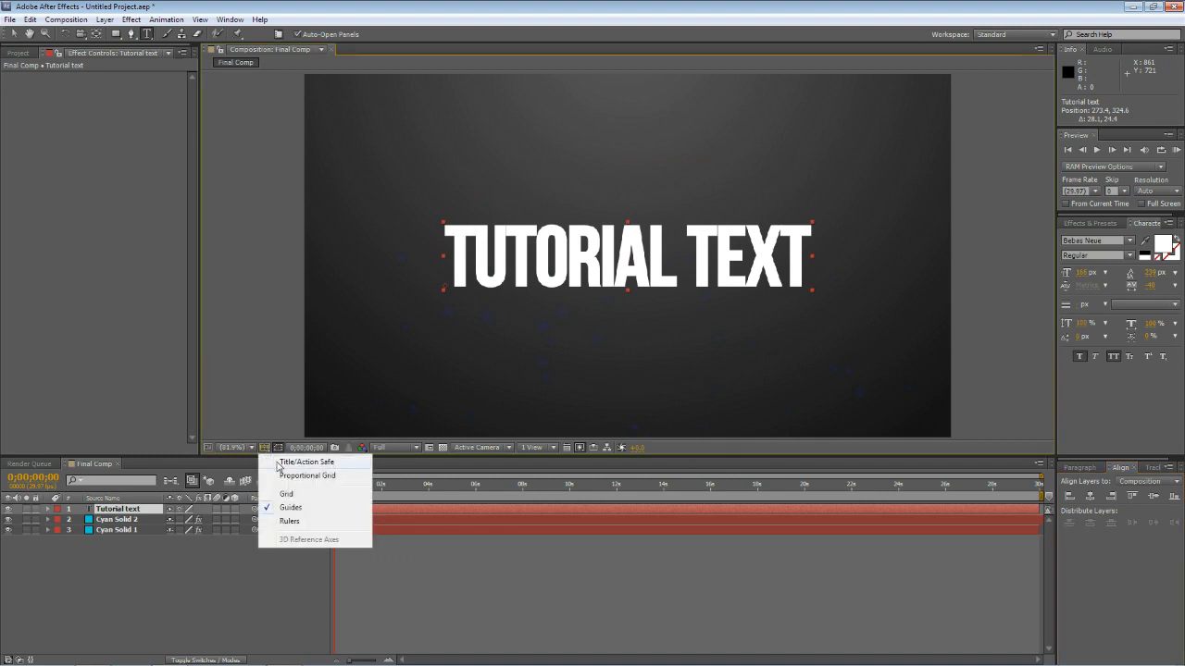
pyautogui.click(278, 461)
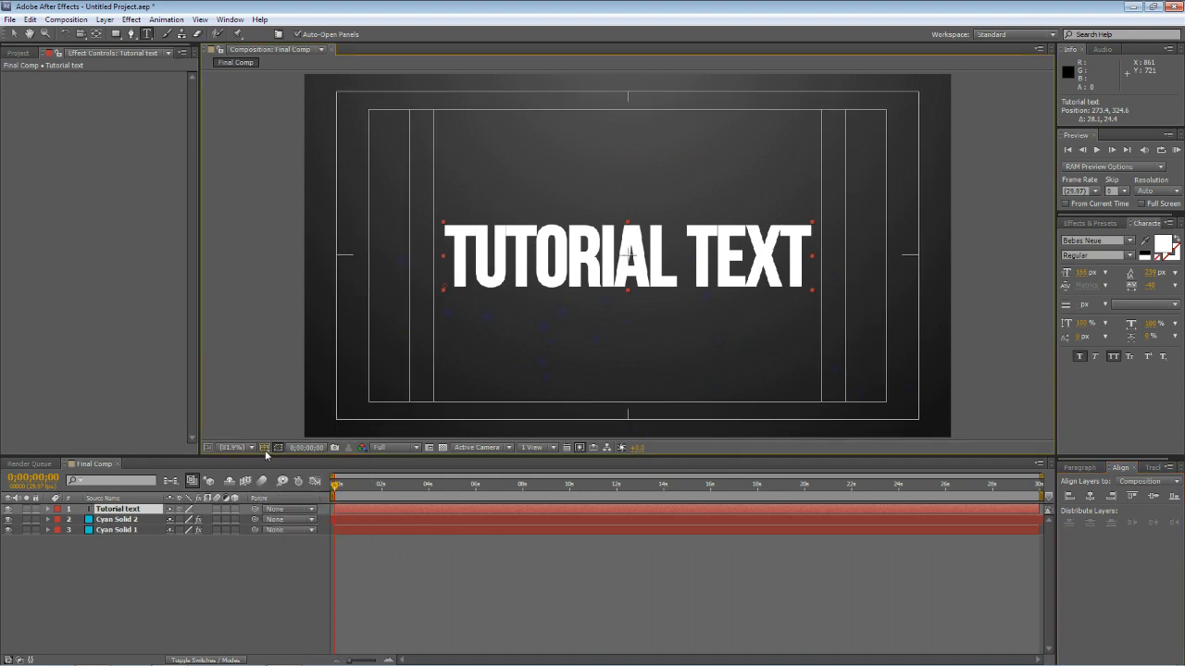
pyautogui.click(265, 449)
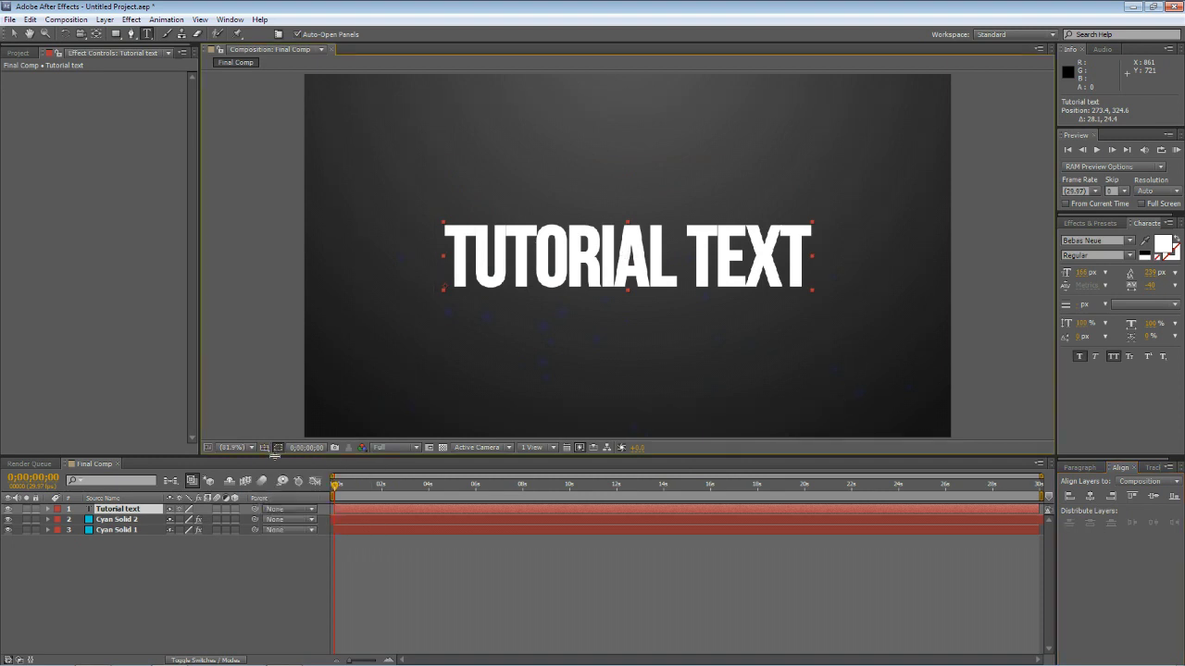
# Raise the Tutorial text layer slightly by adjusting its Position value
pyautogui.click(124, 510)
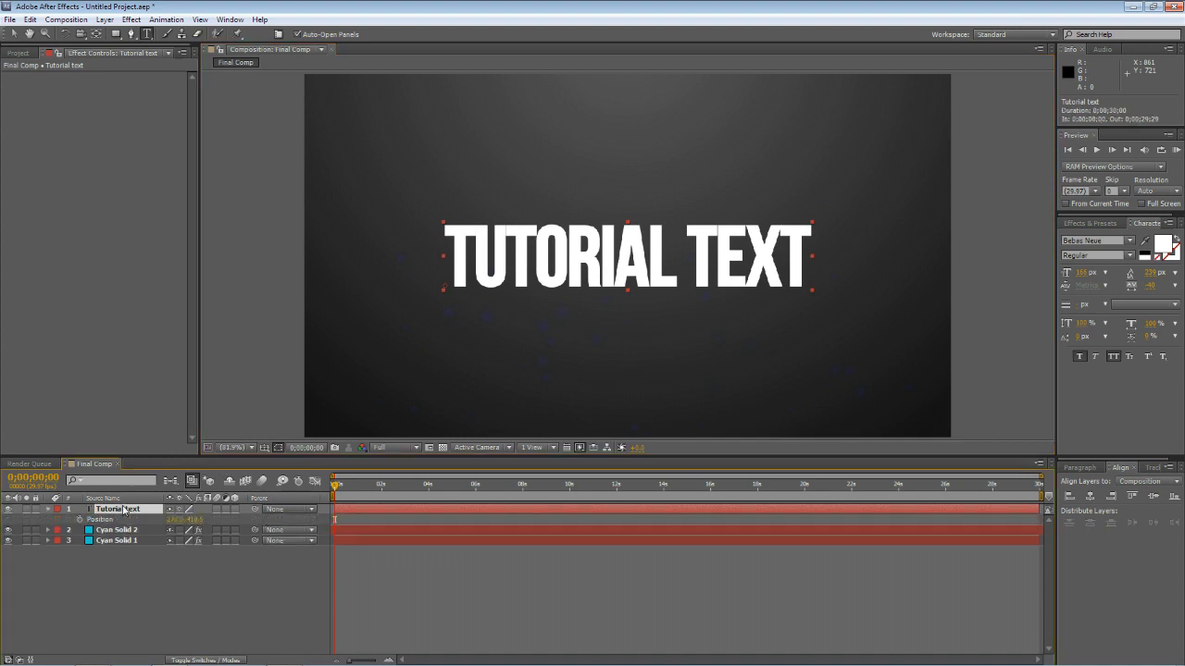
pyautogui.press('p')
pyautogui.moveTo(192, 519); pyautogui.dragTo(172, 519)
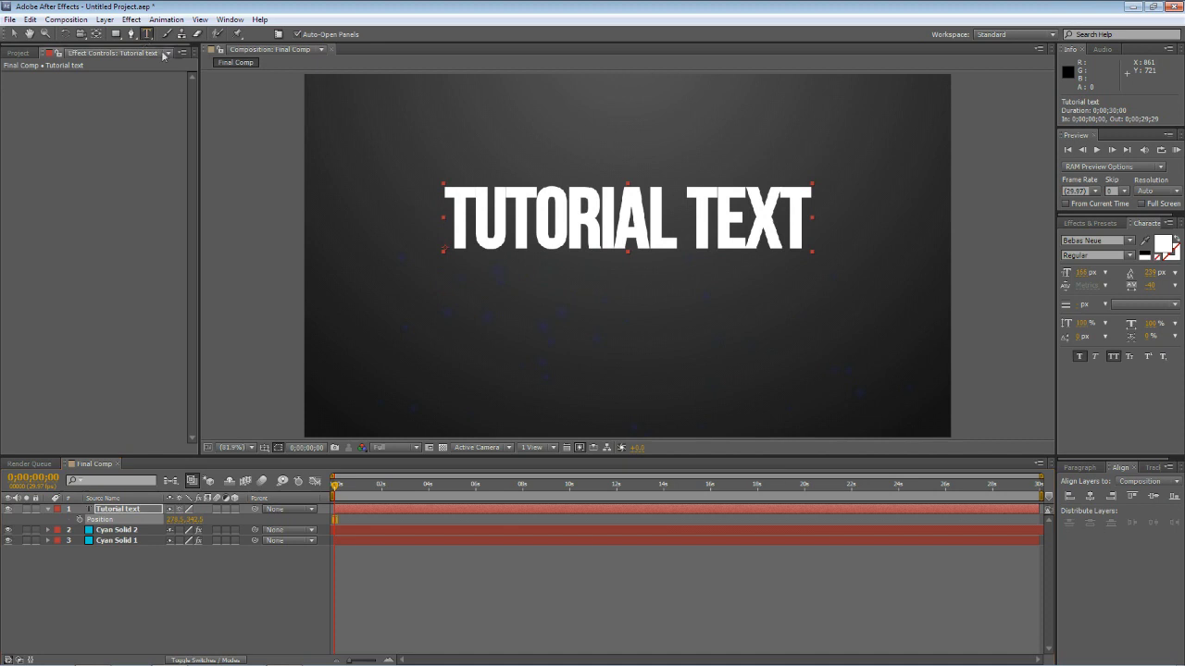
# Add a 'TEXT LAYER 2' line below the title and increase its font size
pyautogui.click(452, 320)
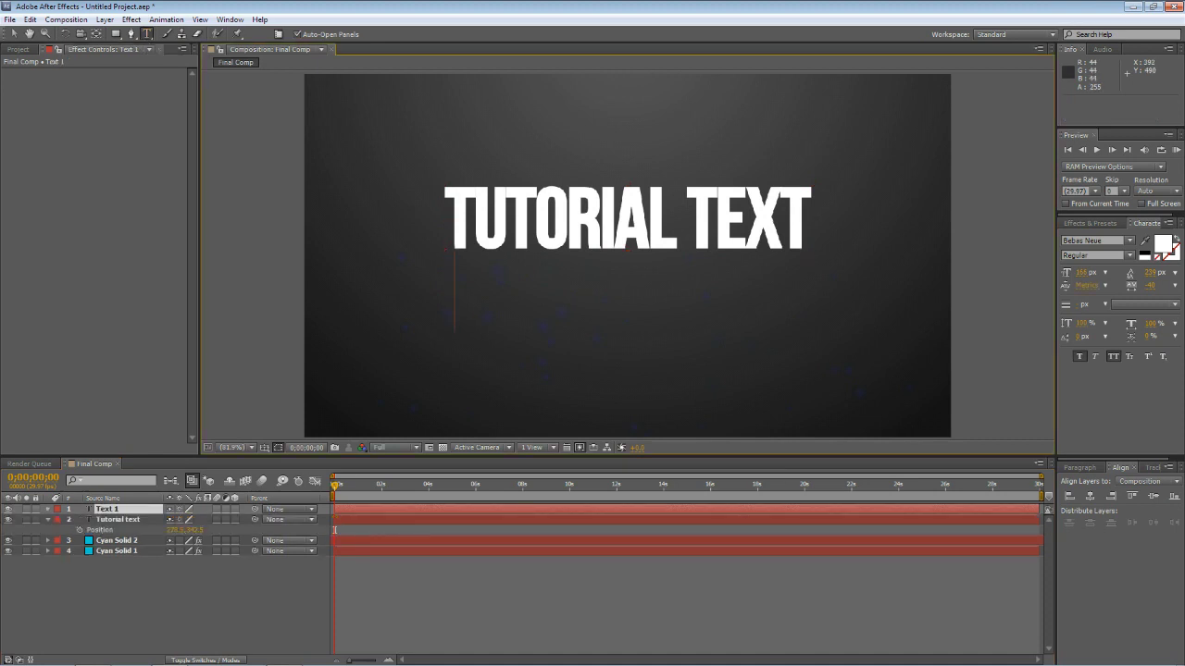
pyautogui.write('TEXT LAYER')
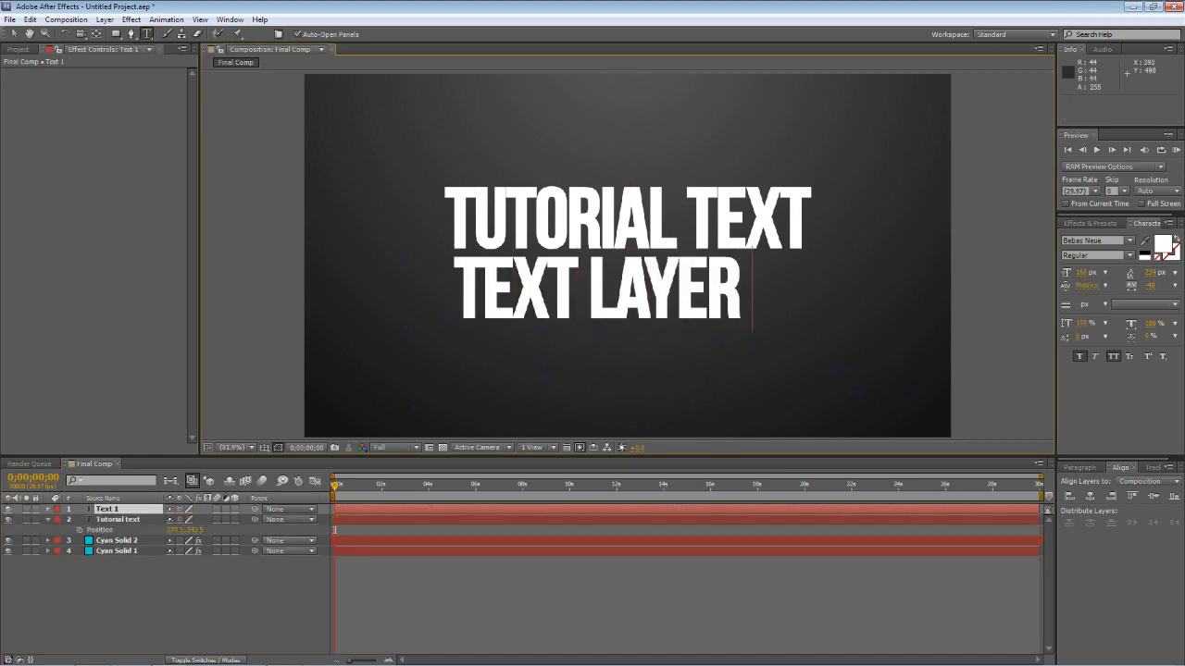
pyautogui.write(' 2')
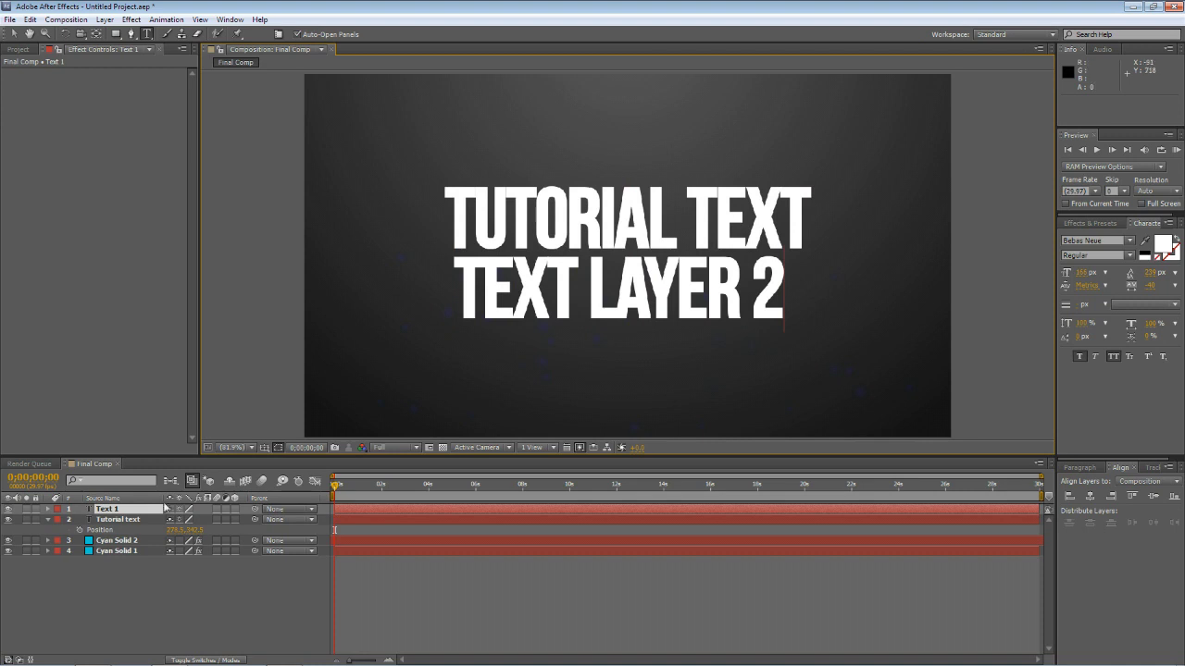
pyautogui.press('KP_Enter')
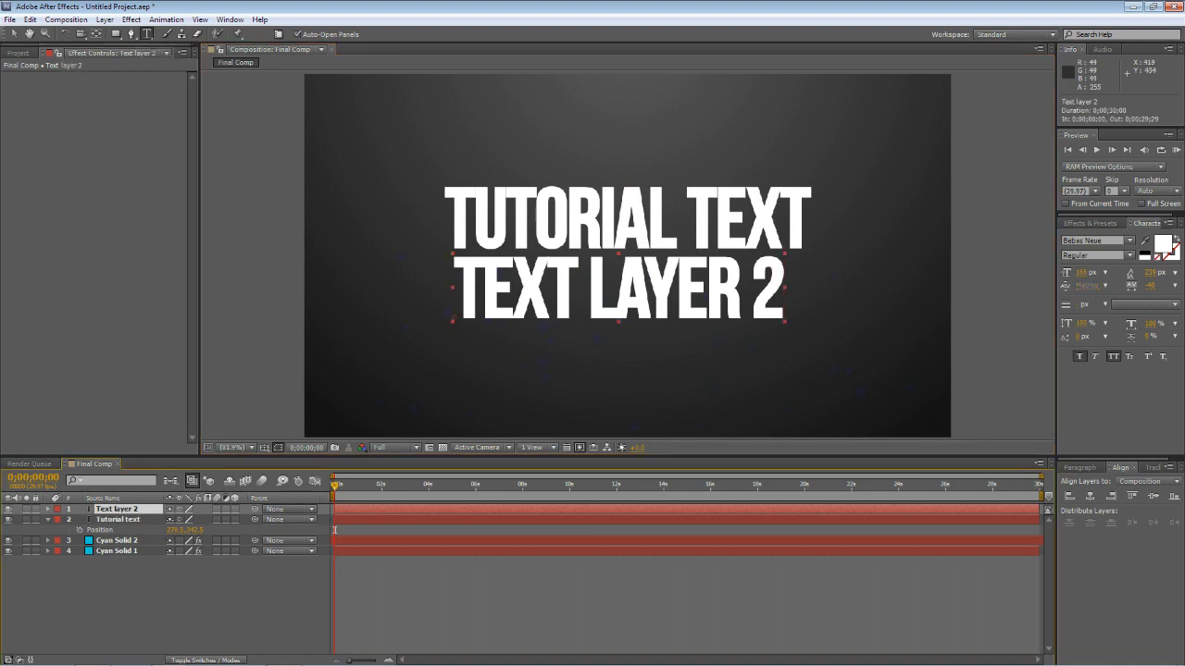
pyautogui.click(511, 326)
pyautogui.hotkey('ctrl', 'a')
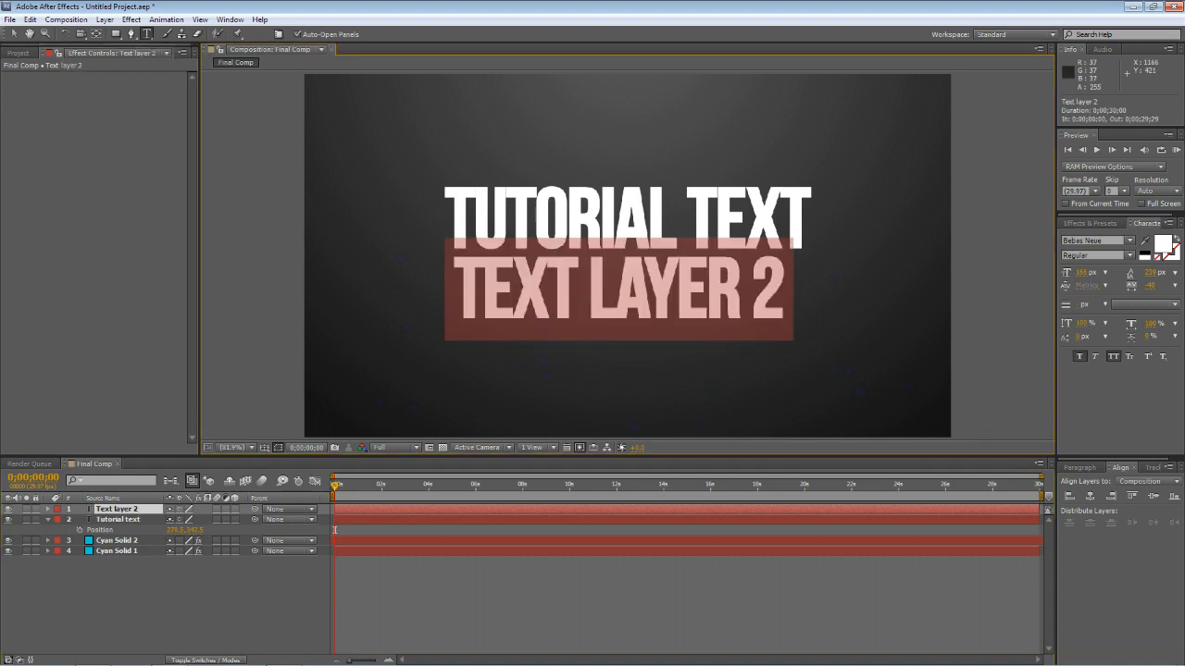
pyautogui.press('KP_Enter')
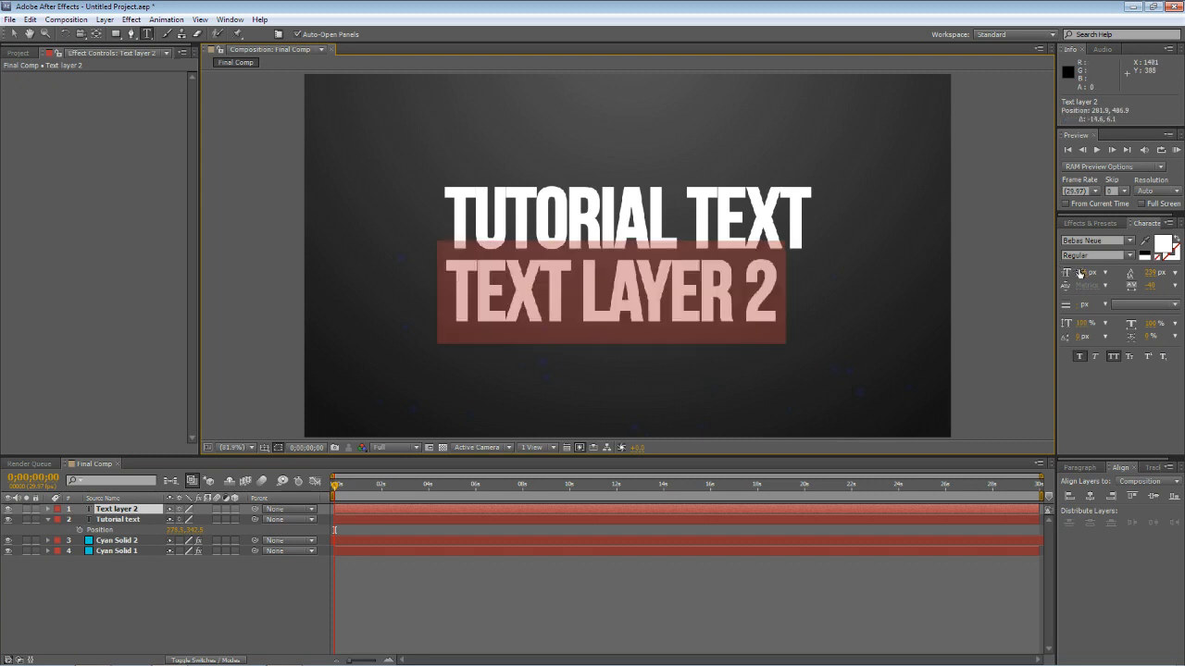
pyautogui.moveTo(1079, 273); pyautogui.dragTo(1094, 273)
pyautogui.press('KP_Enter')
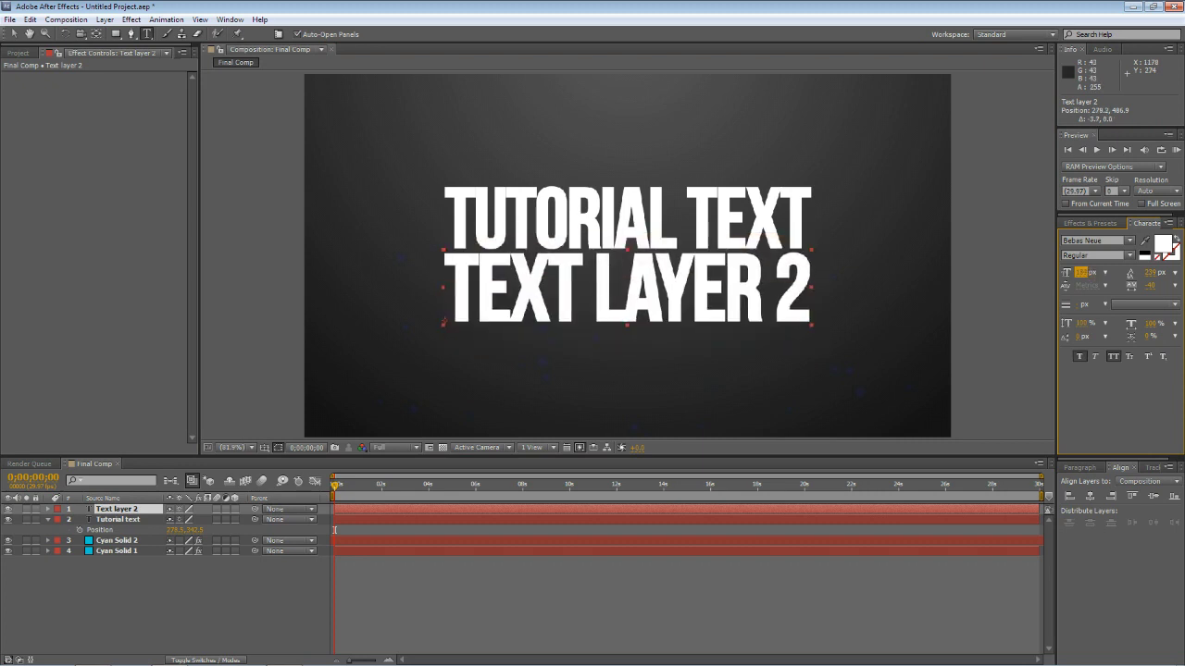
pyautogui.doubleClick(628, 287)
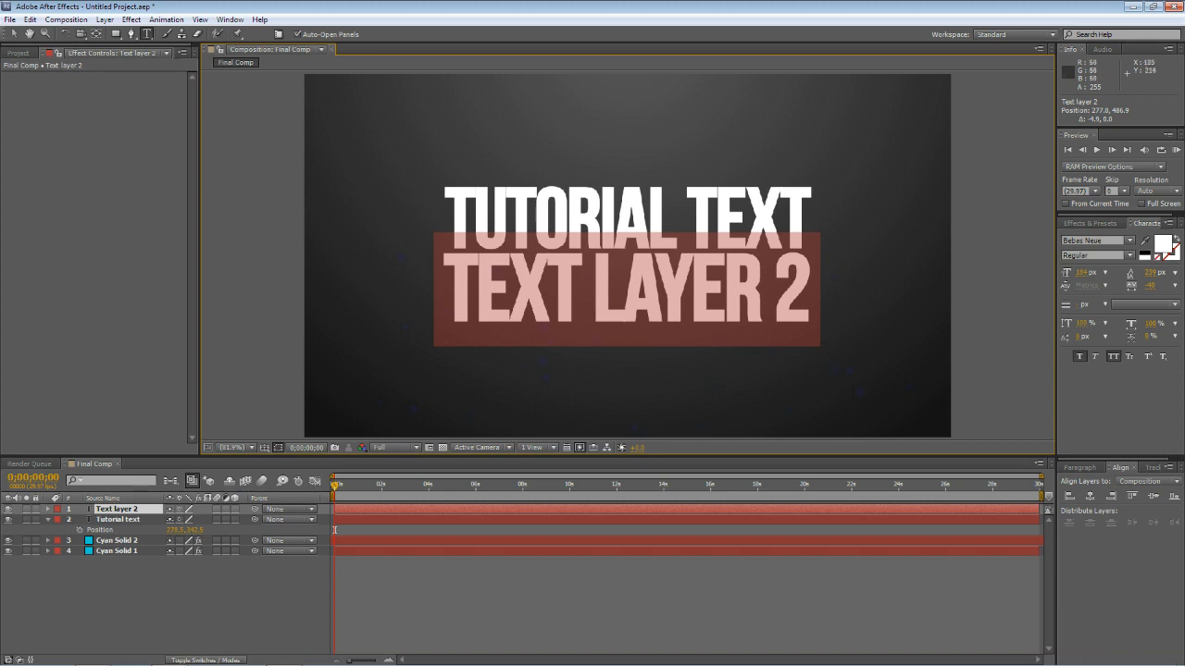
# Turn on the 3D Layer switch for Tutorial text and Text layer 2
pyautogui.click(125, 520)
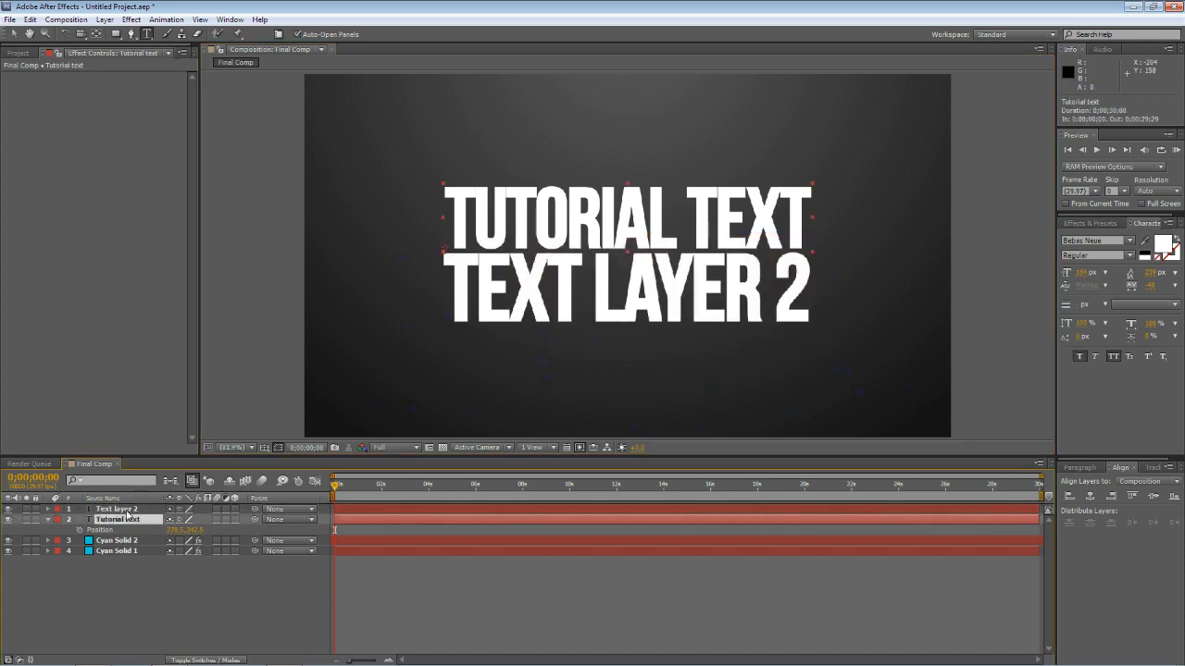
pyautogui.click(118, 509)
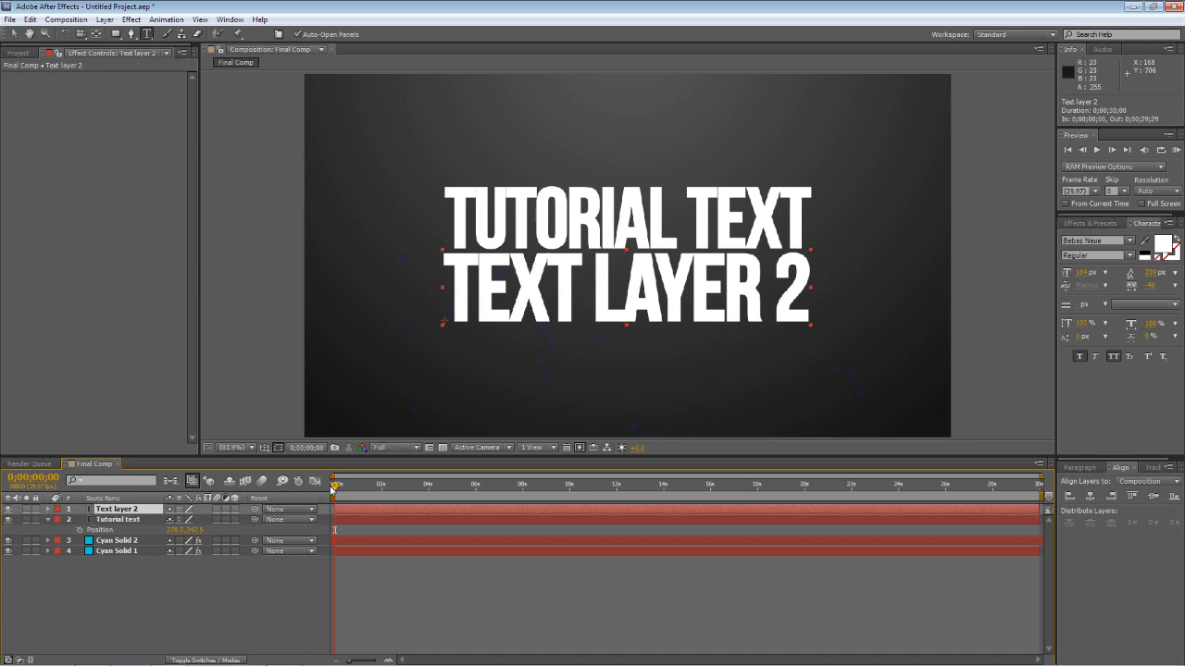
pyautogui.moveTo(335, 487)
pyautogui.mouseDown()
pyautogui.moveTo(440, 477)
pyautogui.moveTo(314, 497)
pyautogui.mouseUp()
pyautogui.moveTo(235, 519); pyautogui.dragTo(235, 509)
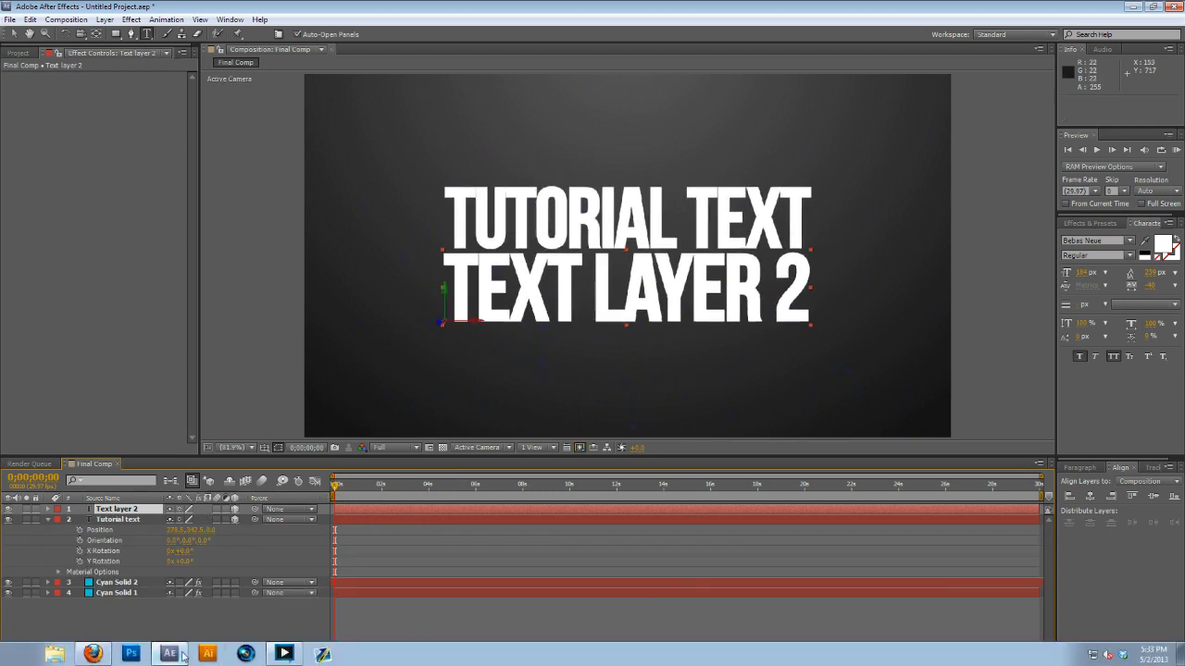
# Review the YouTube reference intro up to 0:08, then show the Motion Graphics Exchange expressions page
pyautogui.click(92, 653)
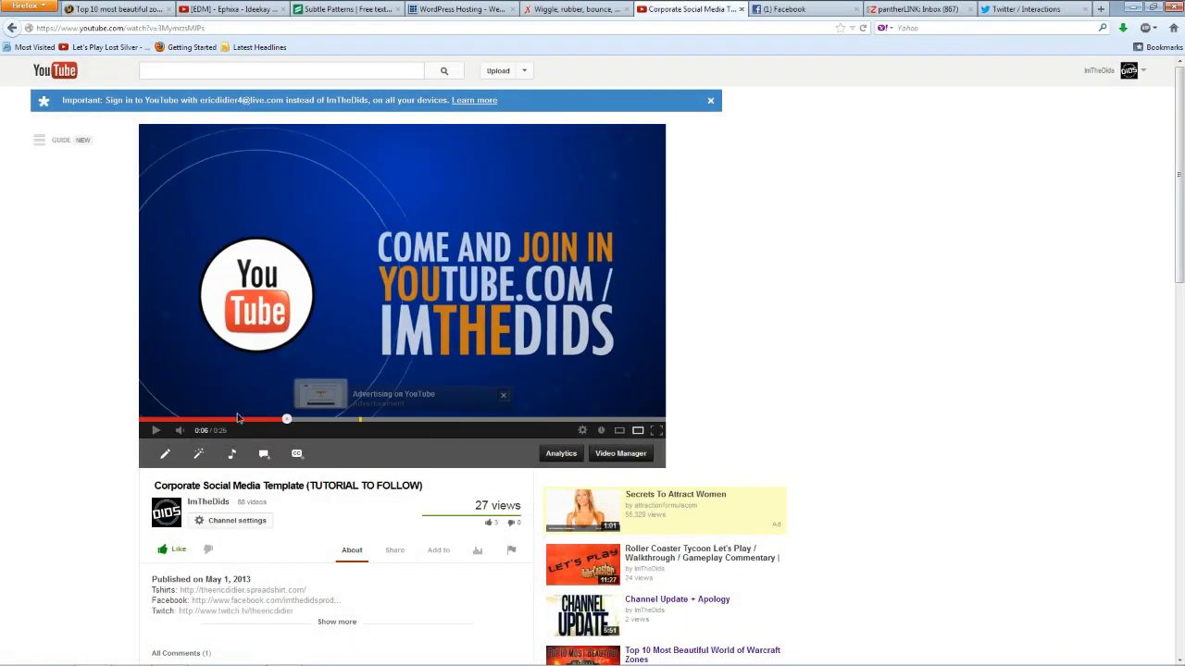
pyautogui.click(277, 294)
pyautogui.click(277, 294)
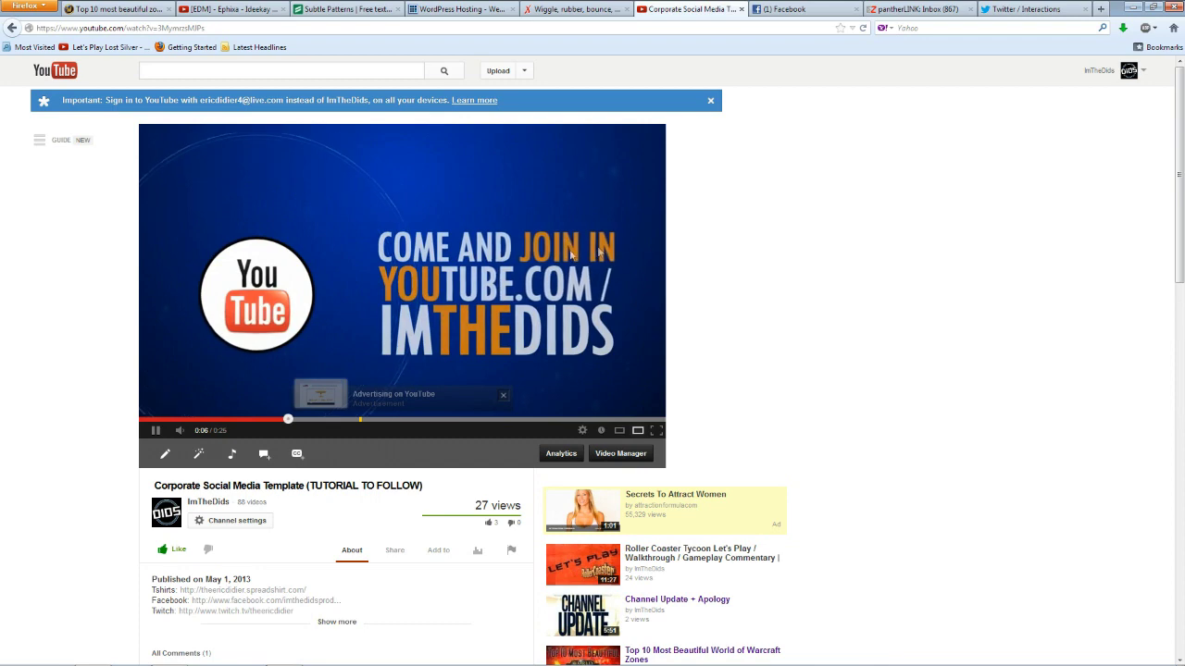
pyautogui.click(422, 290)
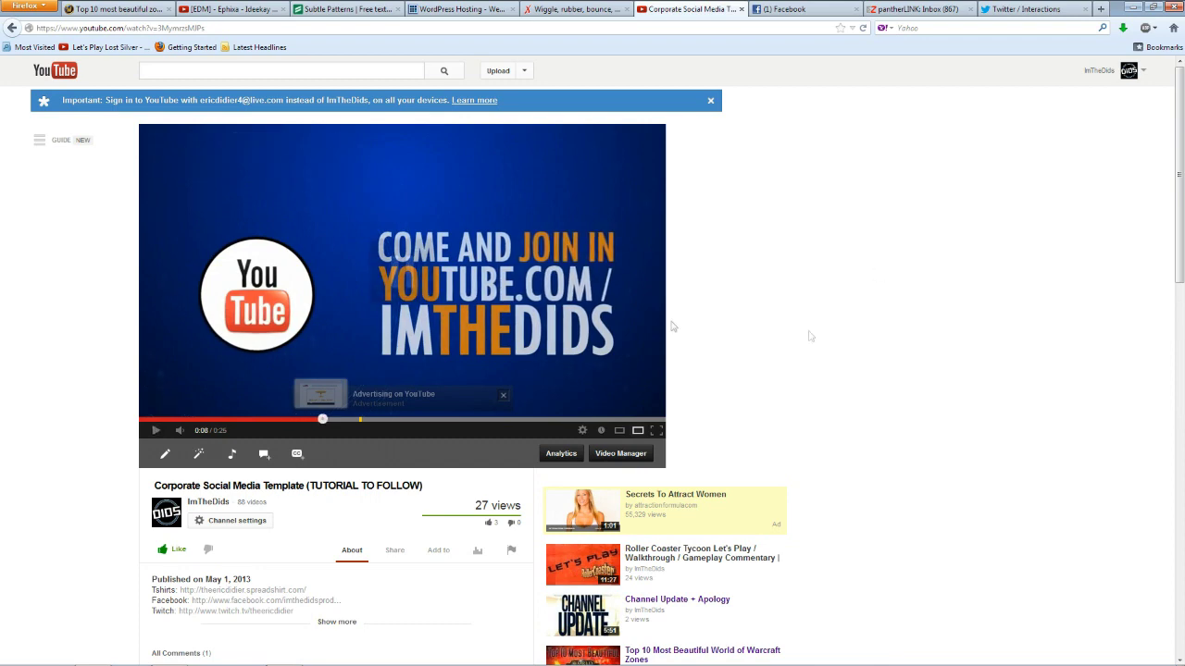
pyautogui.click(552, 11)
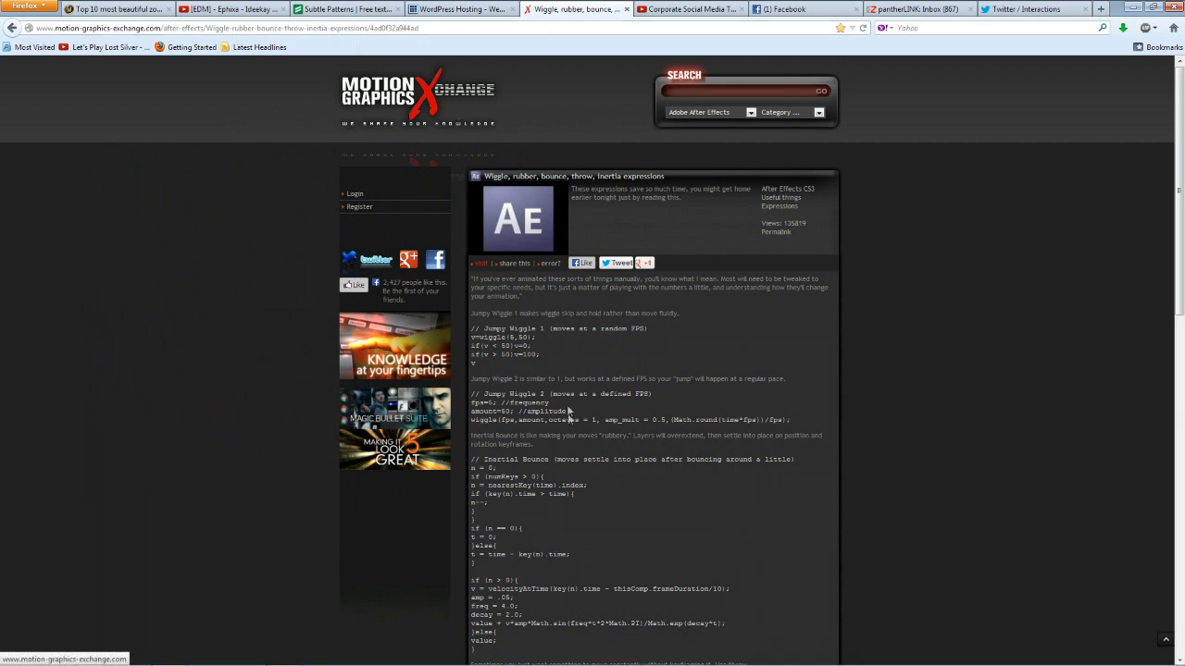
# Copy the Inertial Bounce expression code from the page and minimize Firefox
pyautogui.scroll(-2, 569, 417)
pyautogui.moveTo(497, 581); pyautogui.dragTo(469, 389)
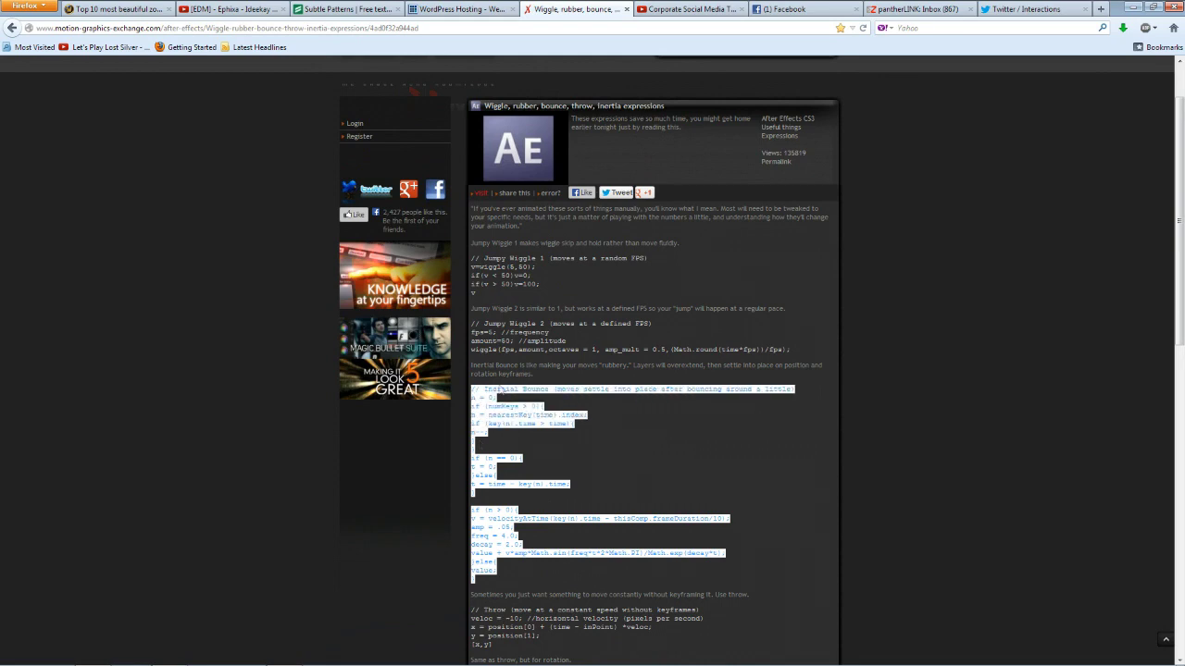
pyautogui.rightClick(470, 388)
pyautogui.click(548, 398)
pyautogui.click(1133, 8)
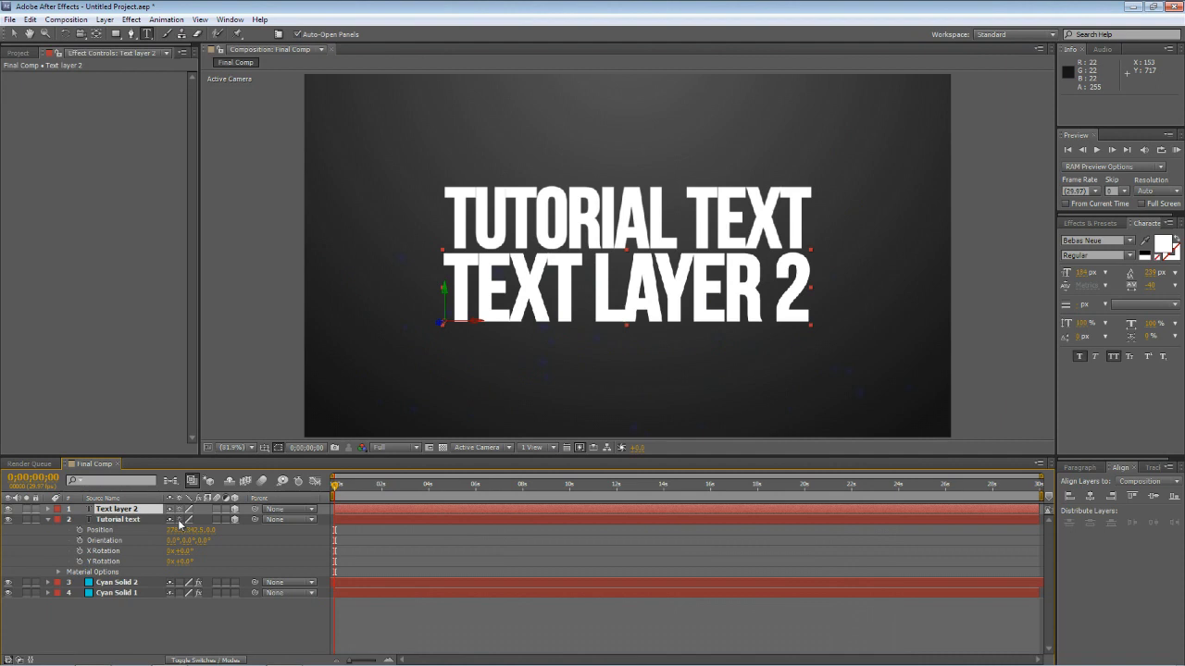
# Set Text layer 2's X Rotation to 86°, scrub to check it, then return to Firefox
pyautogui.click(140, 510)
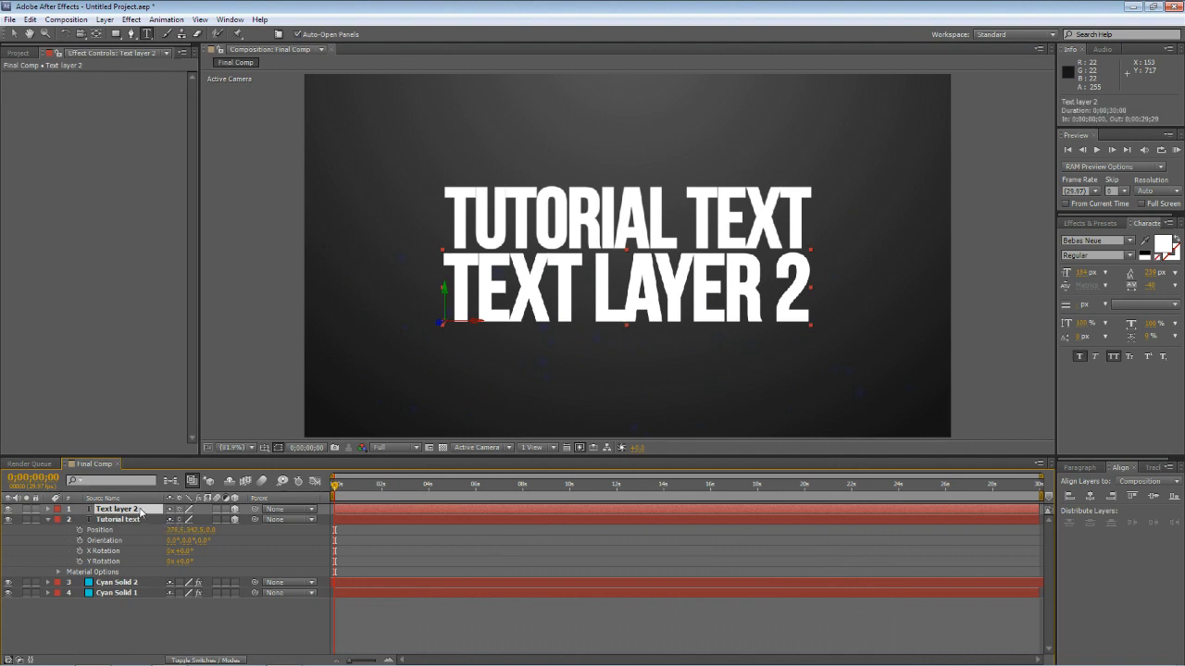
pyautogui.press('r')
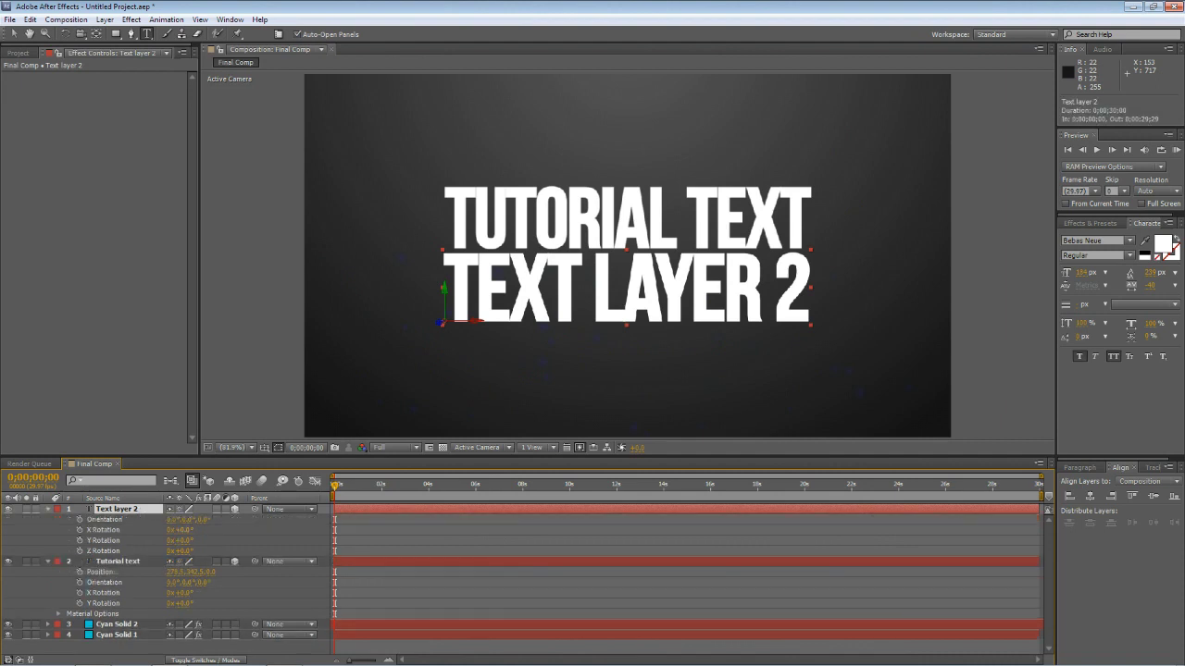
pyautogui.moveTo(182, 530); pyautogui.dragTo(265, 529)
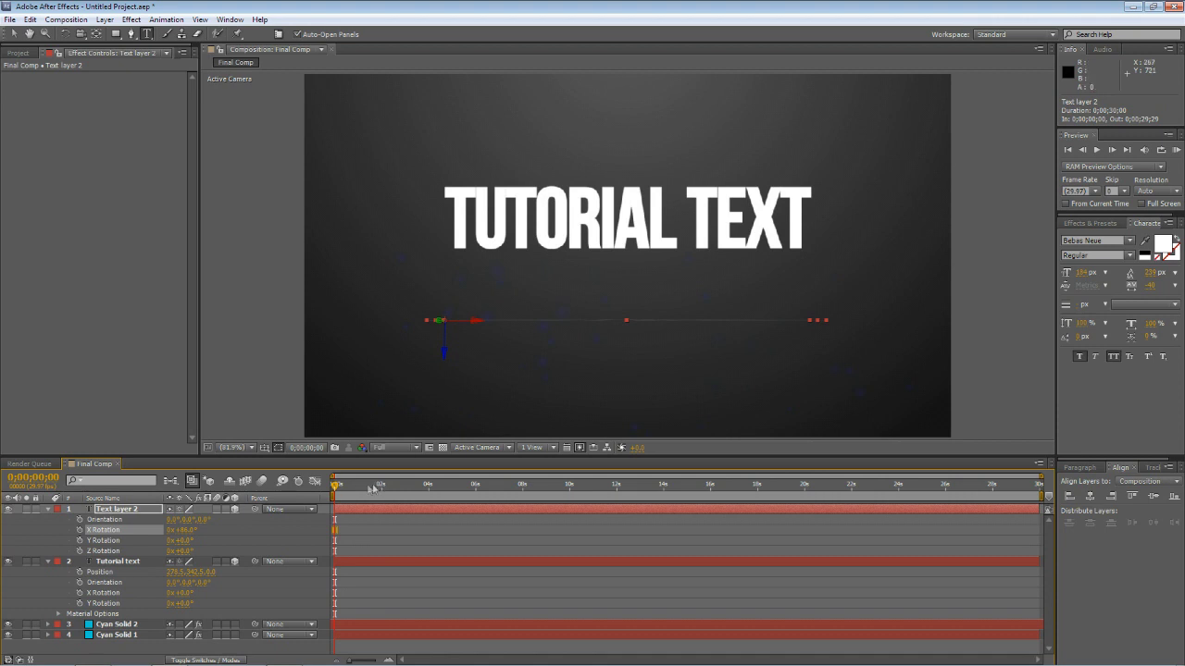
pyautogui.moveTo(335, 488)
pyautogui.mouseDown()
pyautogui.moveTo(355, 487)
pyautogui.moveTo(336, 487)
pyautogui.mouseUp()
pyautogui.moveTo(335, 487); pyautogui.dragTo(293, 491)
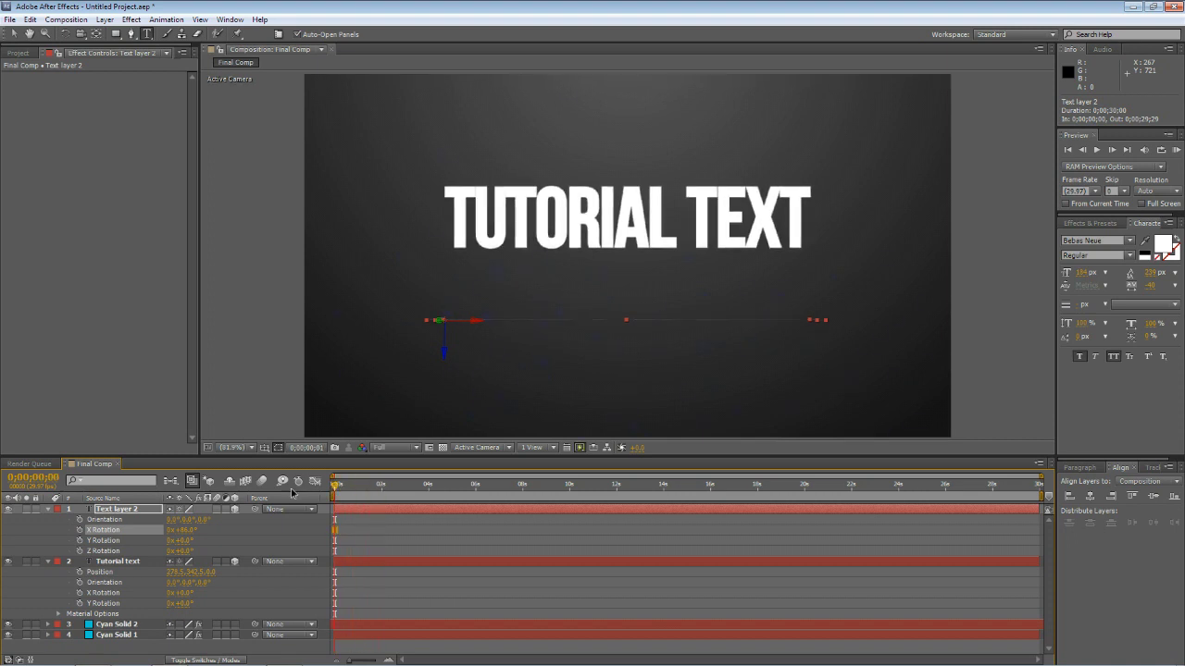
pyautogui.click(87, 657)
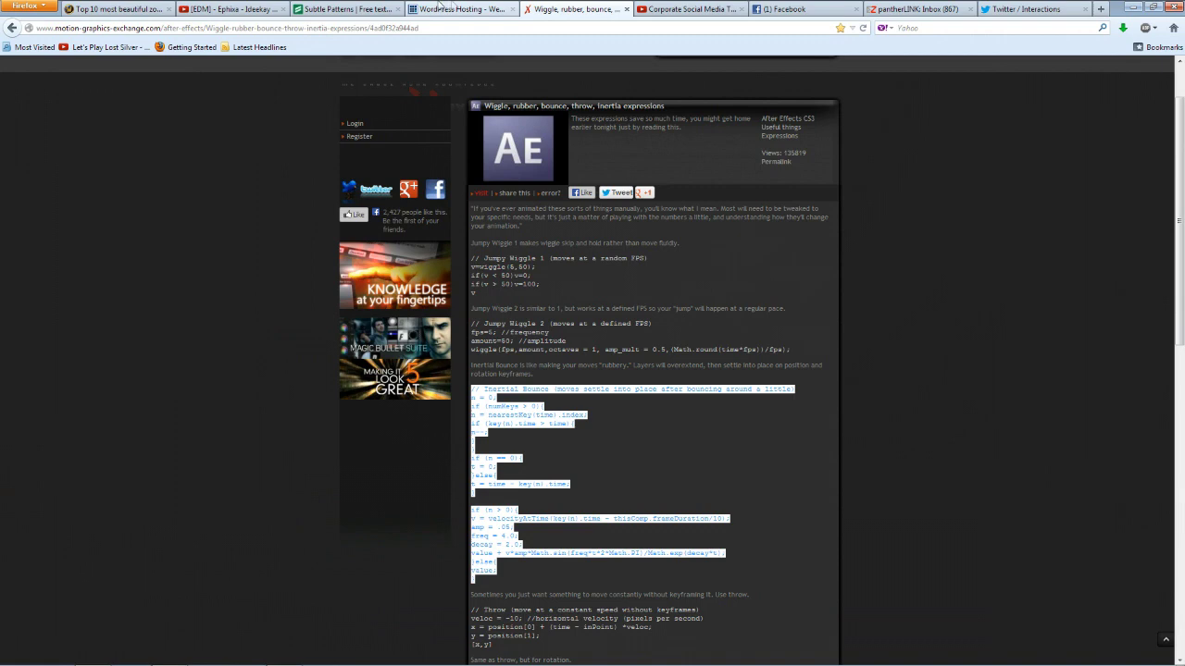
# Watch the YouTube reference's flipping text full screen to 0:09, then return to After Effects
pyautogui.click(690, 10)
pyautogui.click(368, 287)
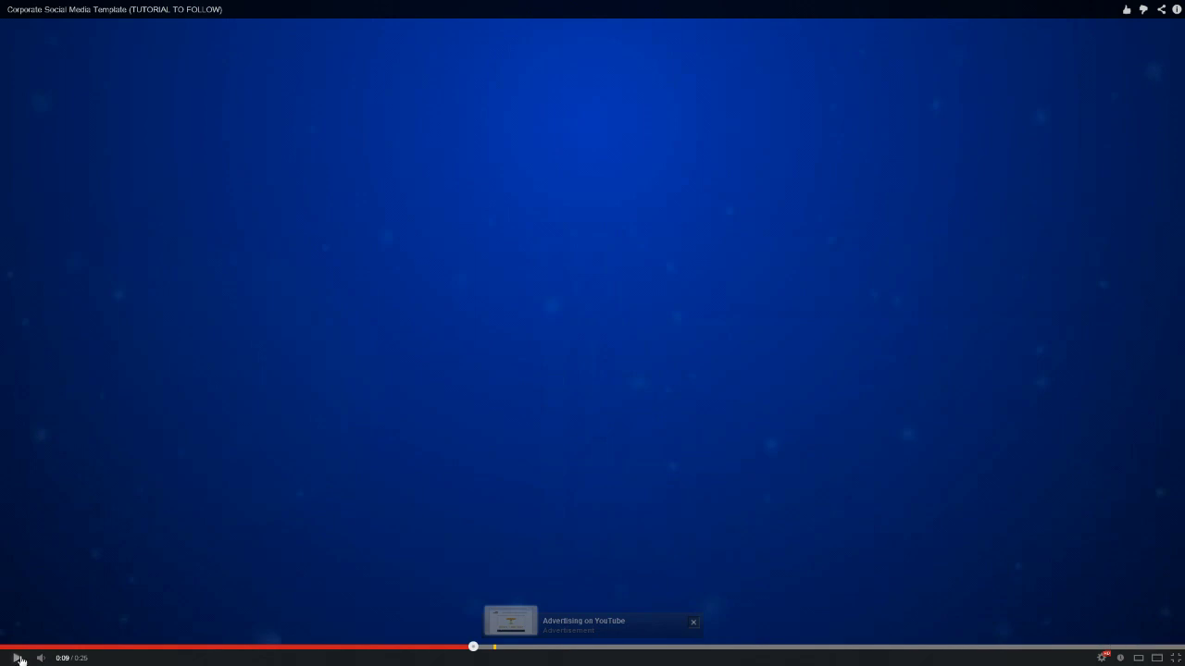
pyautogui.click(17, 658)
pyautogui.click(18, 658)
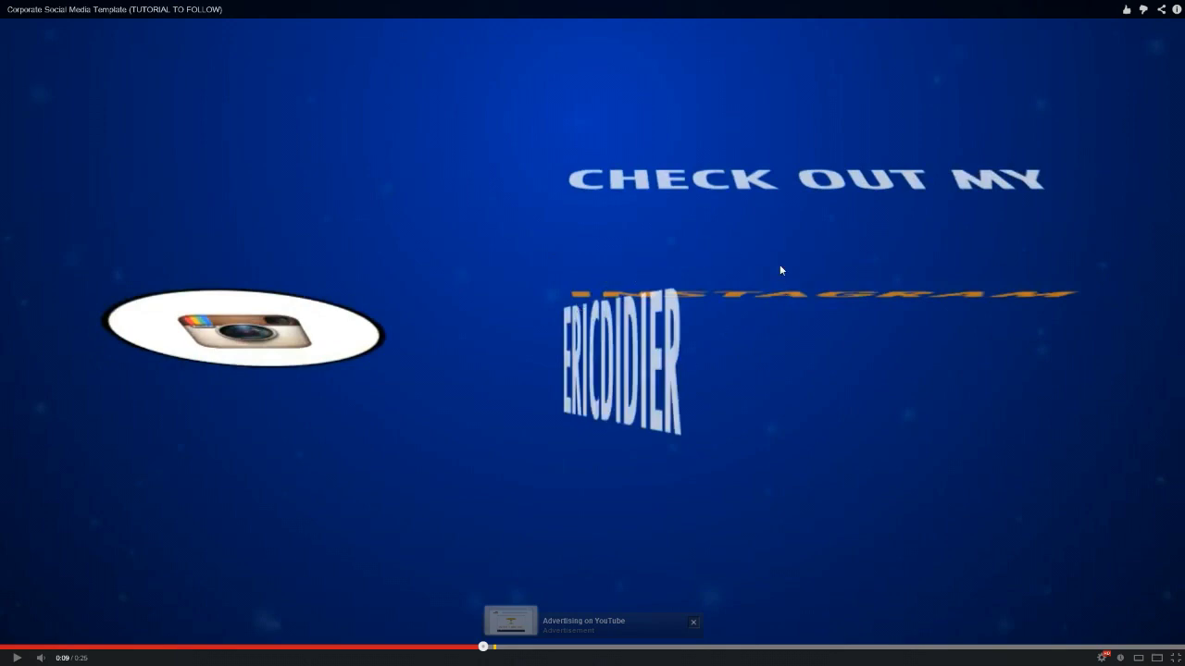
pyautogui.press('Escape')
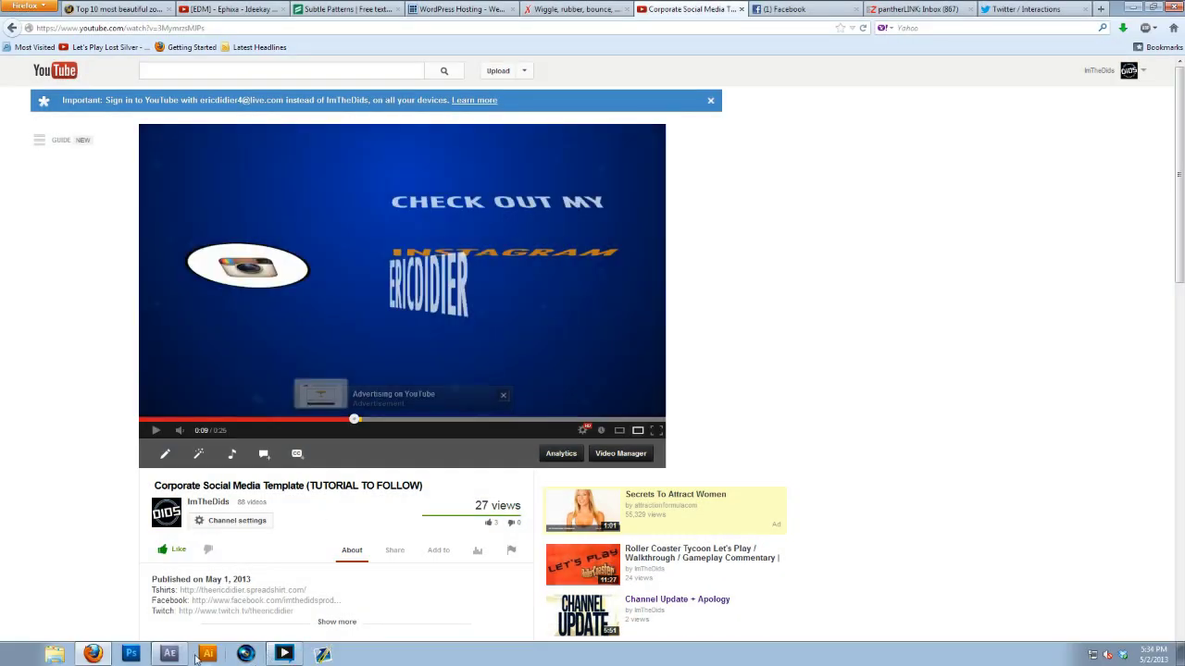
pyautogui.click(167, 655)
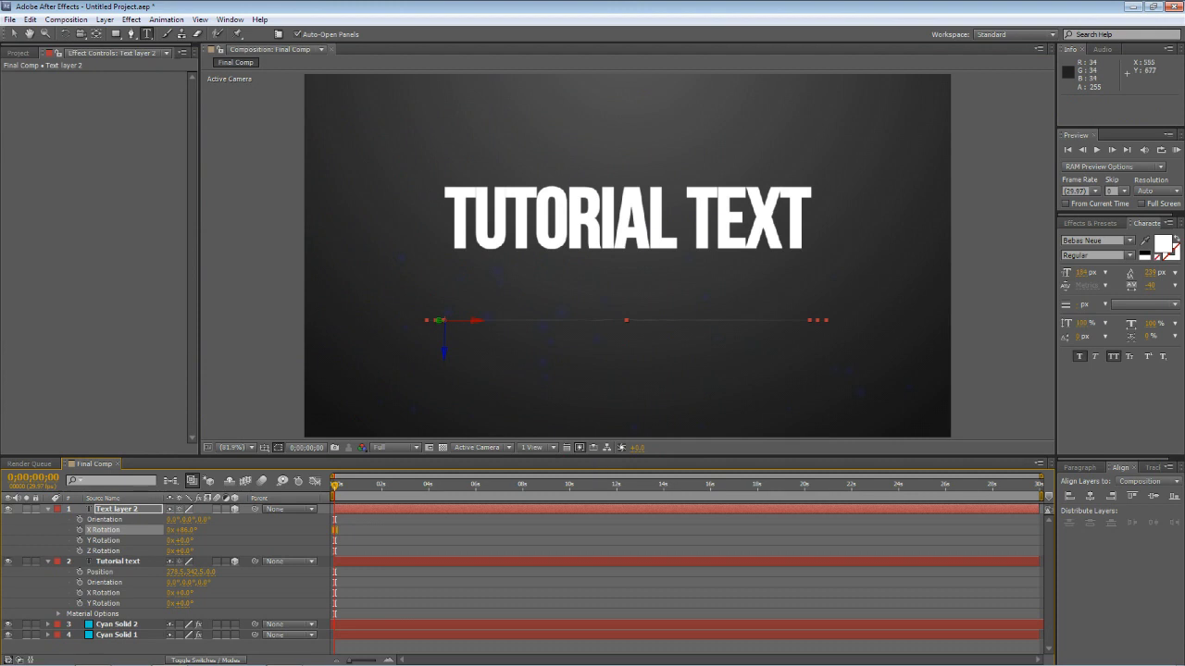
# Keyframe Text layer 2's X Rotation and give it the pasted Inertial Bounce expression
pyautogui.click(79, 530)
pyautogui.keyDown('alt'); pyautogui.click(78, 530); pyautogui.keyUp('alt')
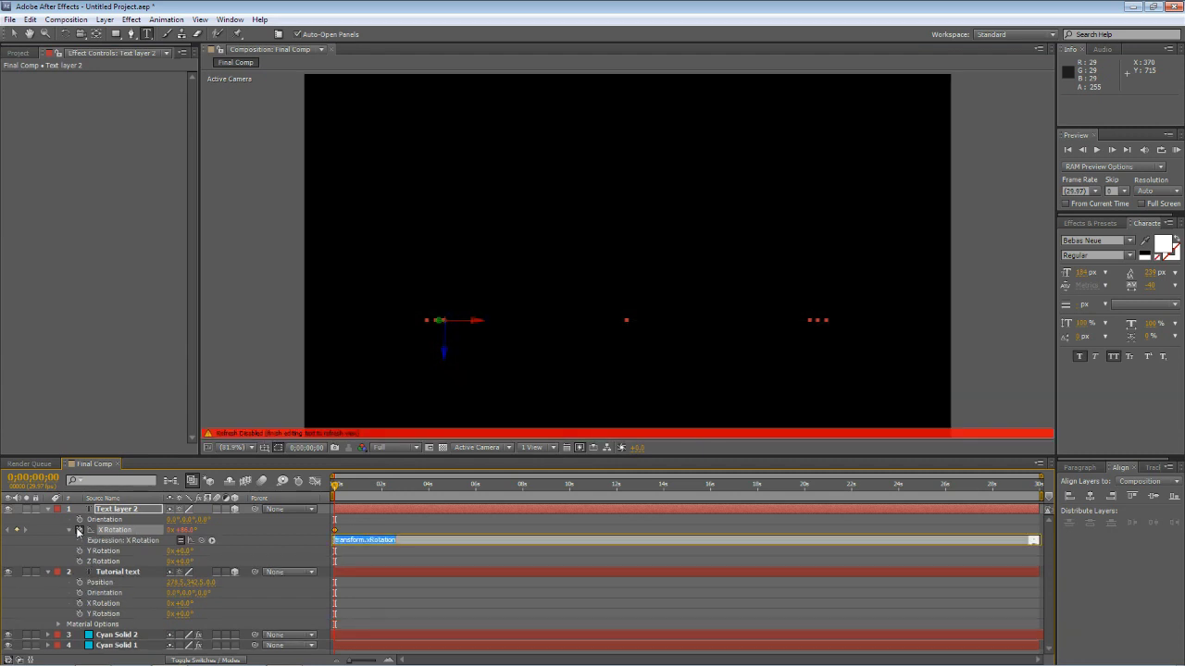
pyautogui.press('BackSpace')
pyautogui.hotkey('ctrl', 'v')
pyautogui.press('Up')
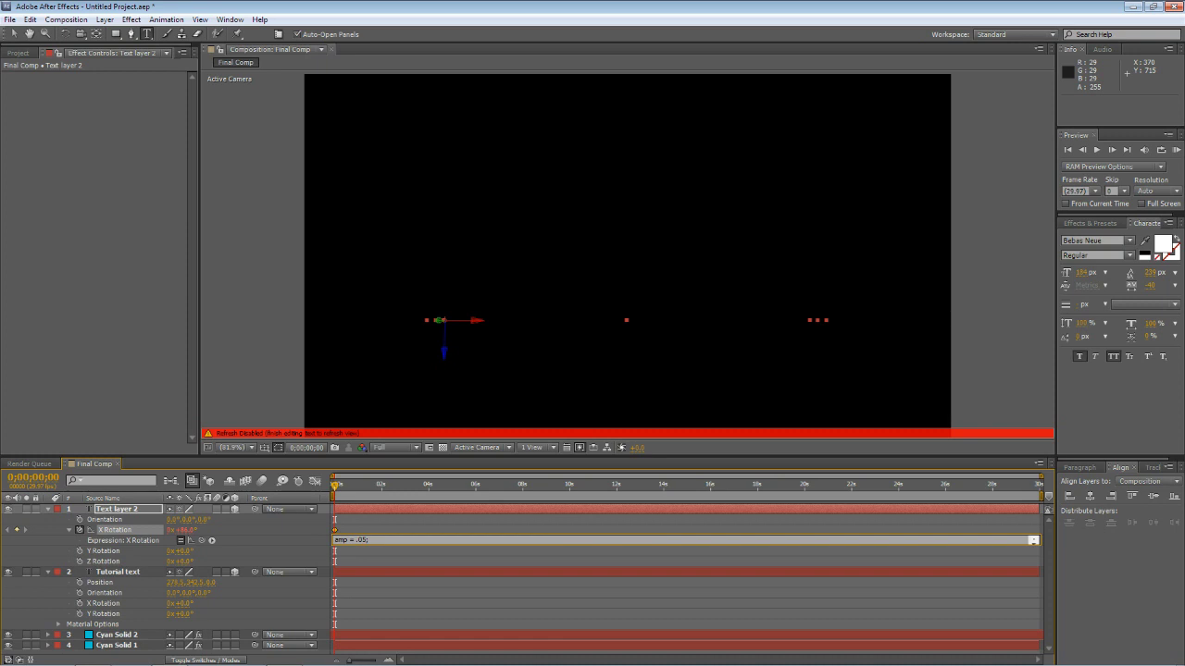
pyautogui.click(356, 526)
# Set X Rotation to 0° at frame 25 and scrub to preview the bounce
pyautogui.moveTo(336, 487); pyautogui.dragTo(355, 487)
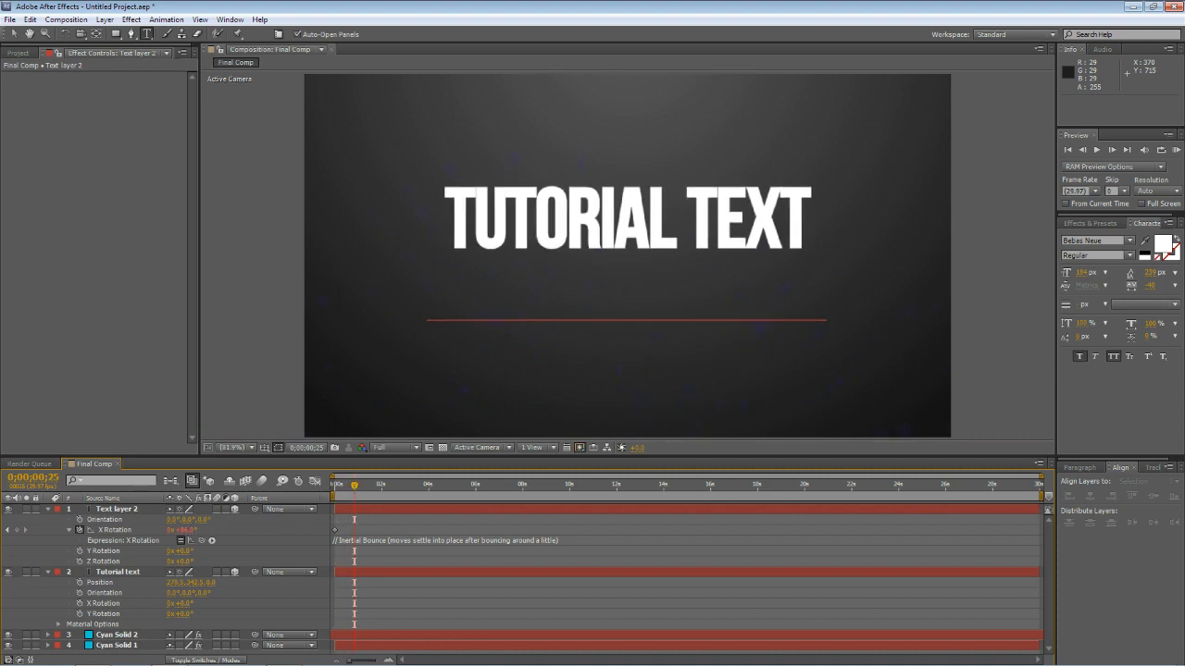
pyautogui.click(183, 529)
pyautogui.write('0')
pyautogui.press('Return')
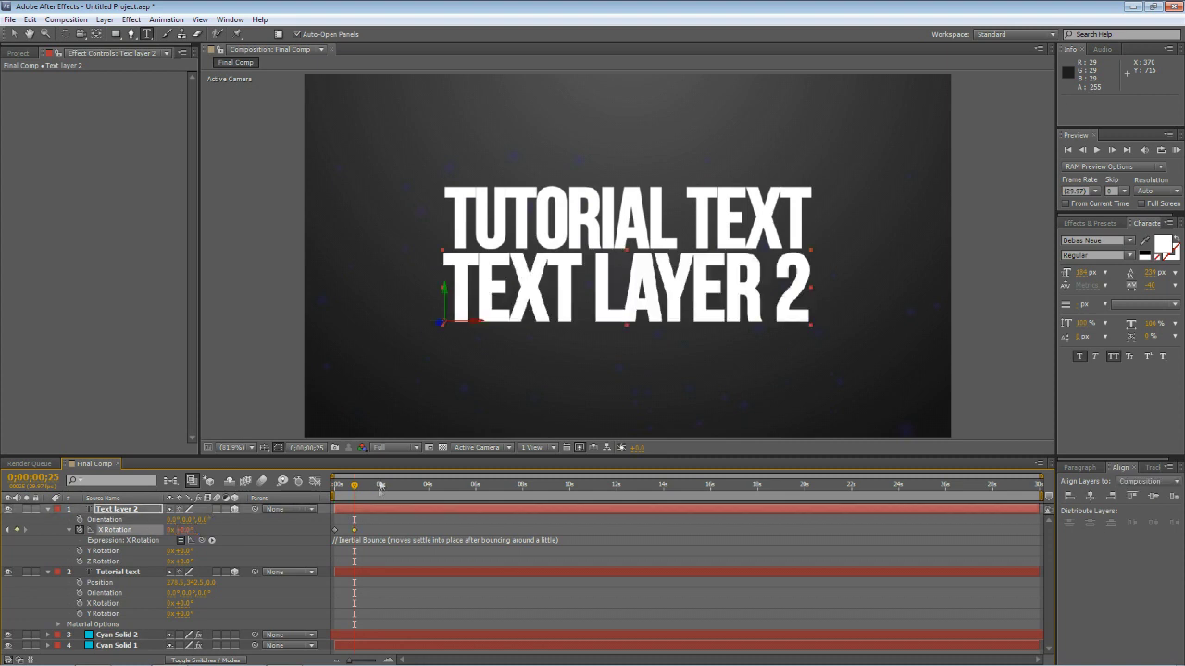
pyautogui.moveTo(357, 487); pyautogui.dragTo(275, 493)
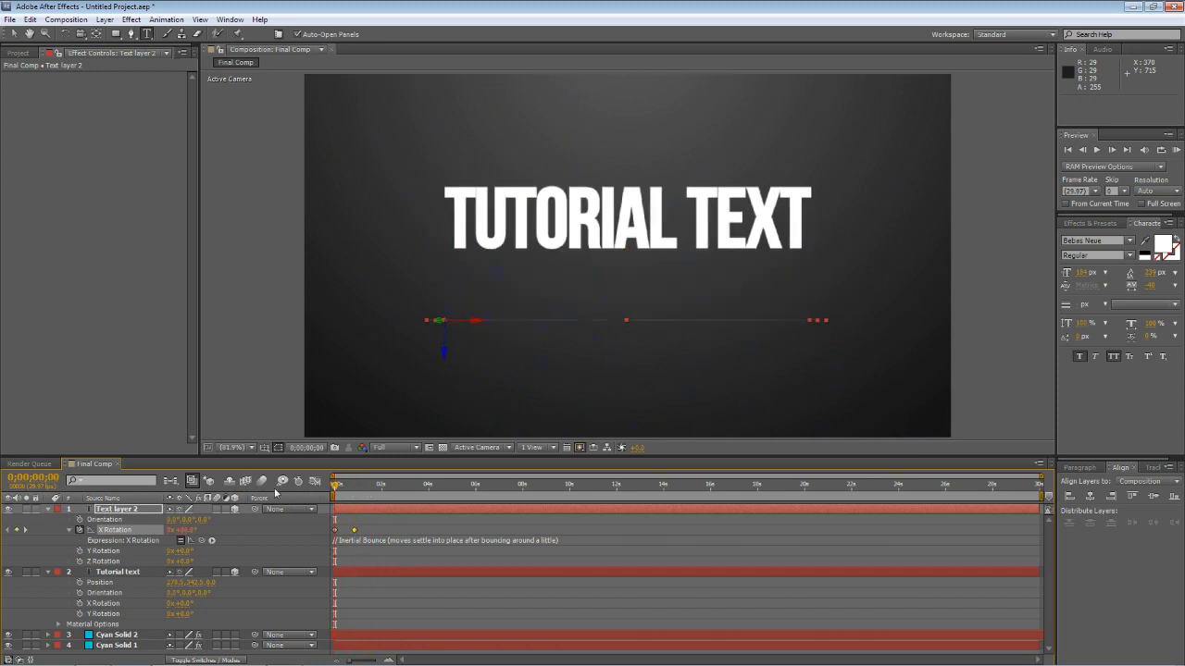
# Turn Tutorial text edge-on in Y Rotation and apply the pasted Inertial Bounce expression
pyautogui.click(138, 572)
pyautogui.press('u')
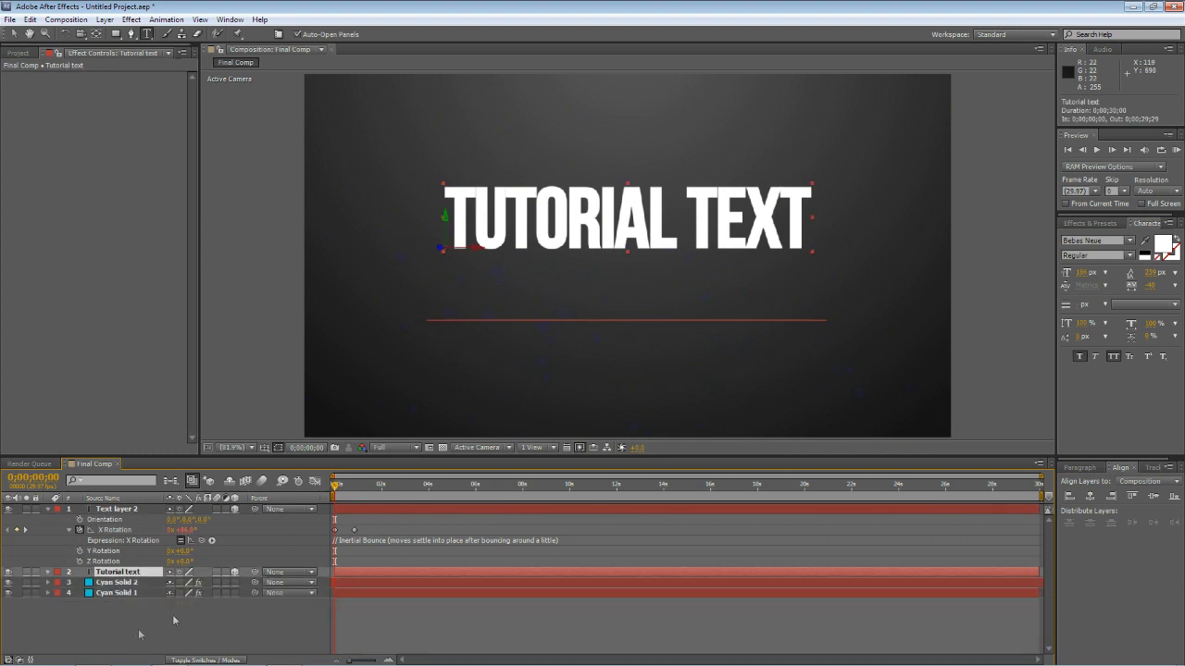
pyautogui.press('r')
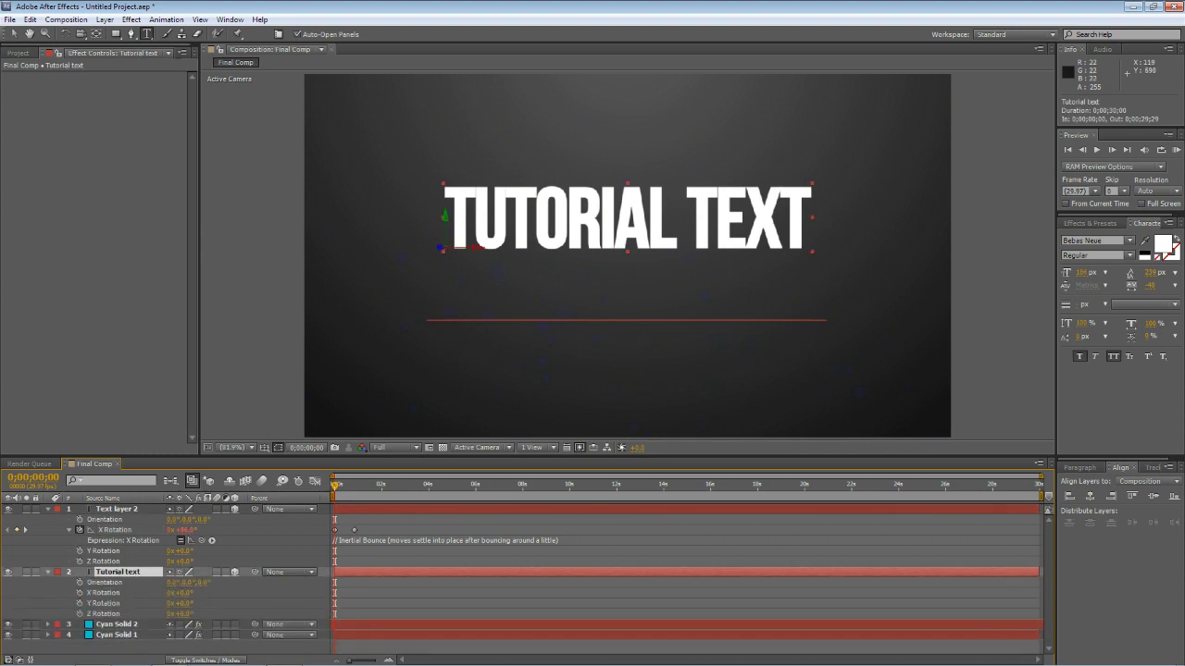
pyautogui.moveTo(178, 603); pyautogui.dragTo(266, 603)
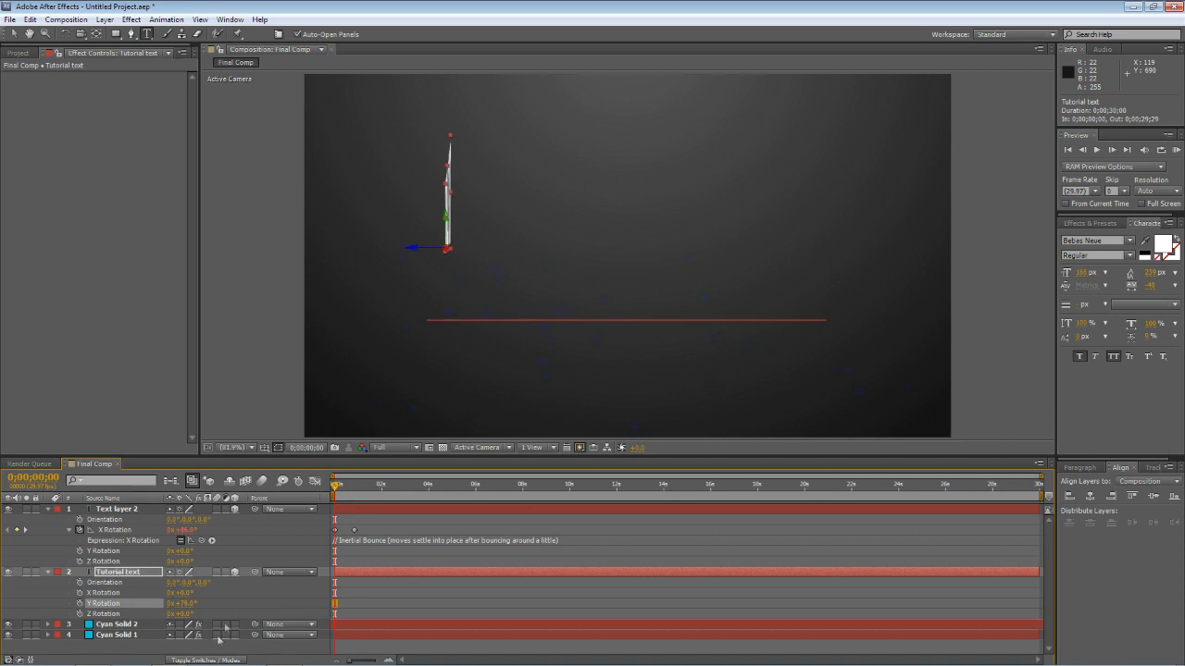
pyautogui.keyDown('alt'); pyautogui.click(80, 603); pyautogui.keyUp('alt')
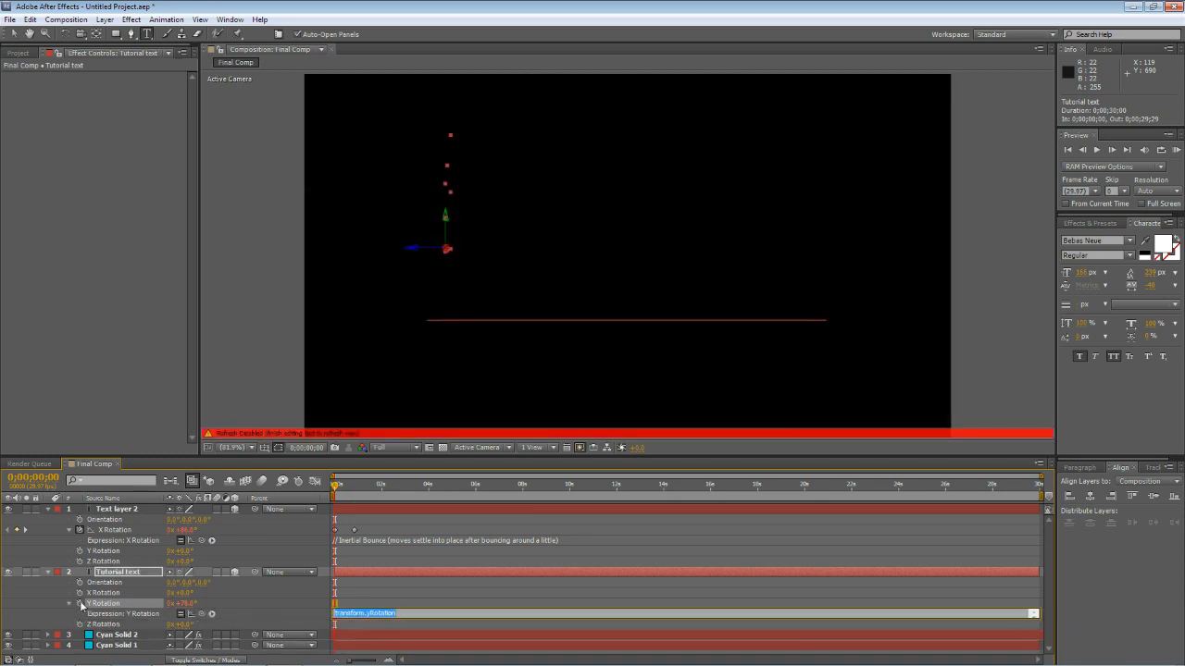
pyautogui.press('BackSpace')
pyautogui.hotkey('ctrl', 'v')
pyautogui.click(600, 463)
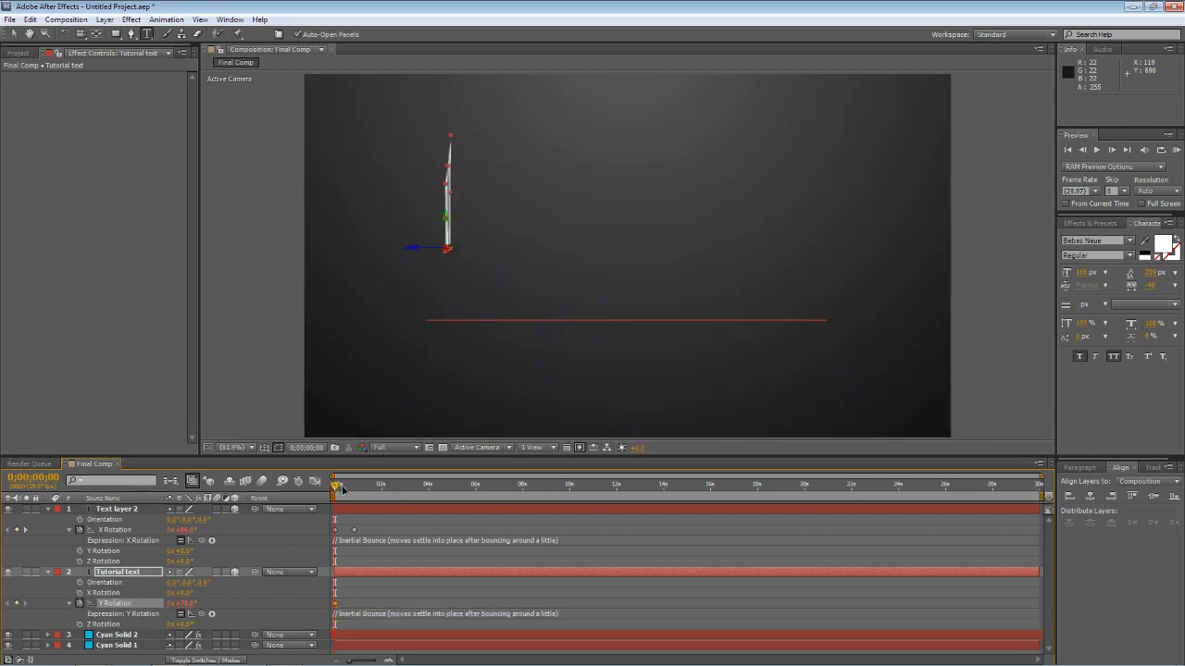
# Set Y Rotation to 0 at frame 25 and scrub to watch the title bounce in
pyautogui.moveTo(343, 488); pyautogui.dragTo(355, 483)
pyautogui.click(183, 604)
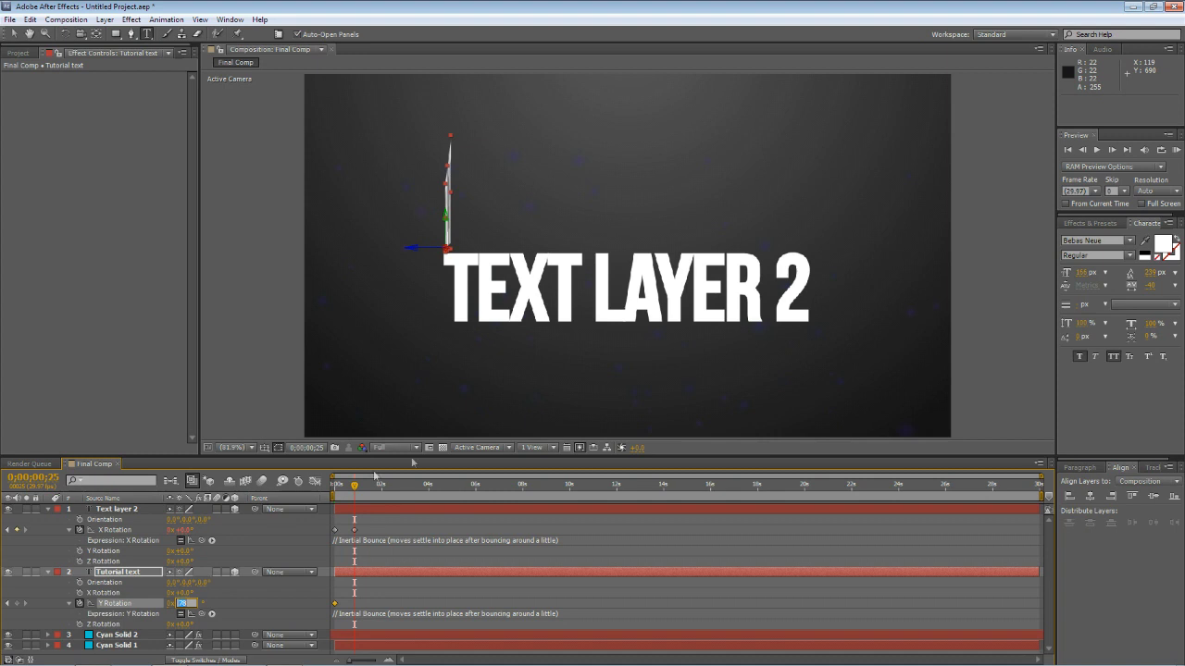
pyautogui.write('0')
pyautogui.press('Return')
pyautogui.click(348, 488)
pyautogui.moveTo(348, 488); pyautogui.dragTo(379, 483)
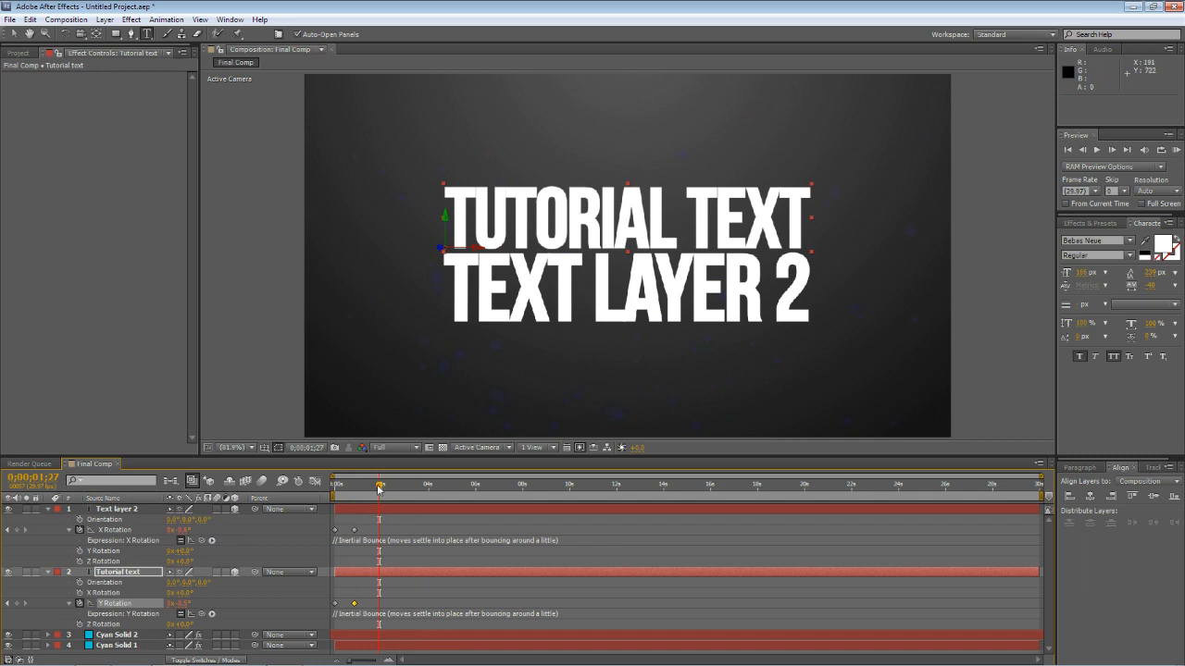
pyautogui.moveTo(377, 487); pyautogui.dragTo(367, 487)
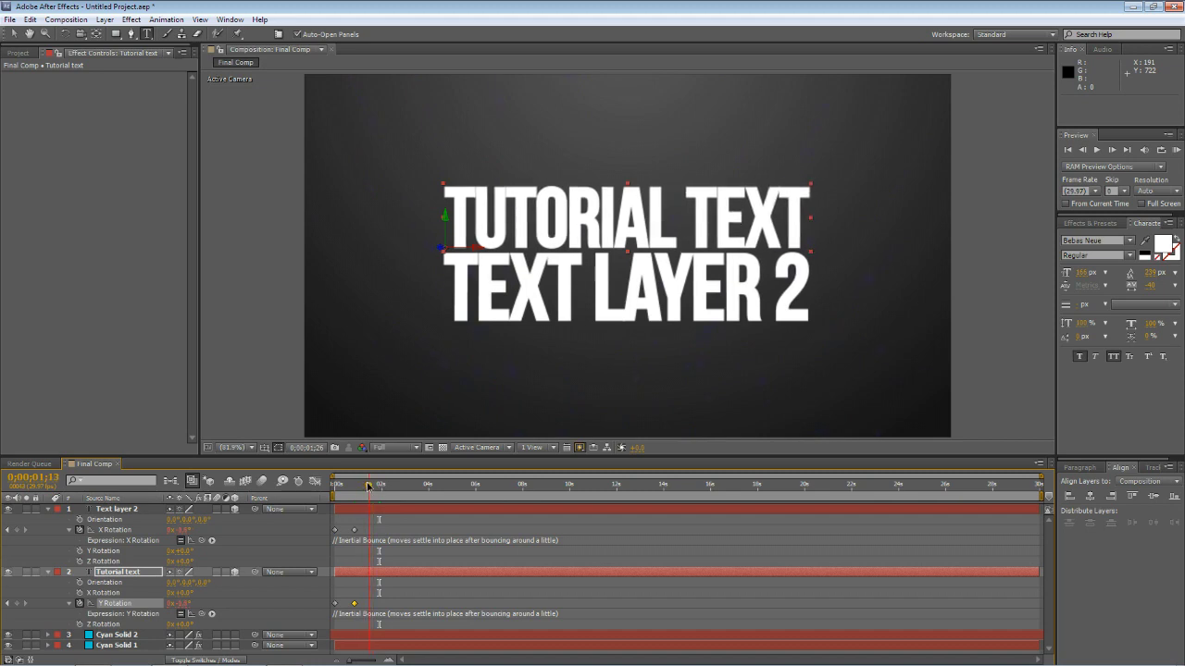
pyautogui.moveTo(368, 485)
pyautogui.mouseDown()
pyautogui.moveTo(335, 484)
pyautogui.moveTo(349, 485)
pyautogui.mouseUp()
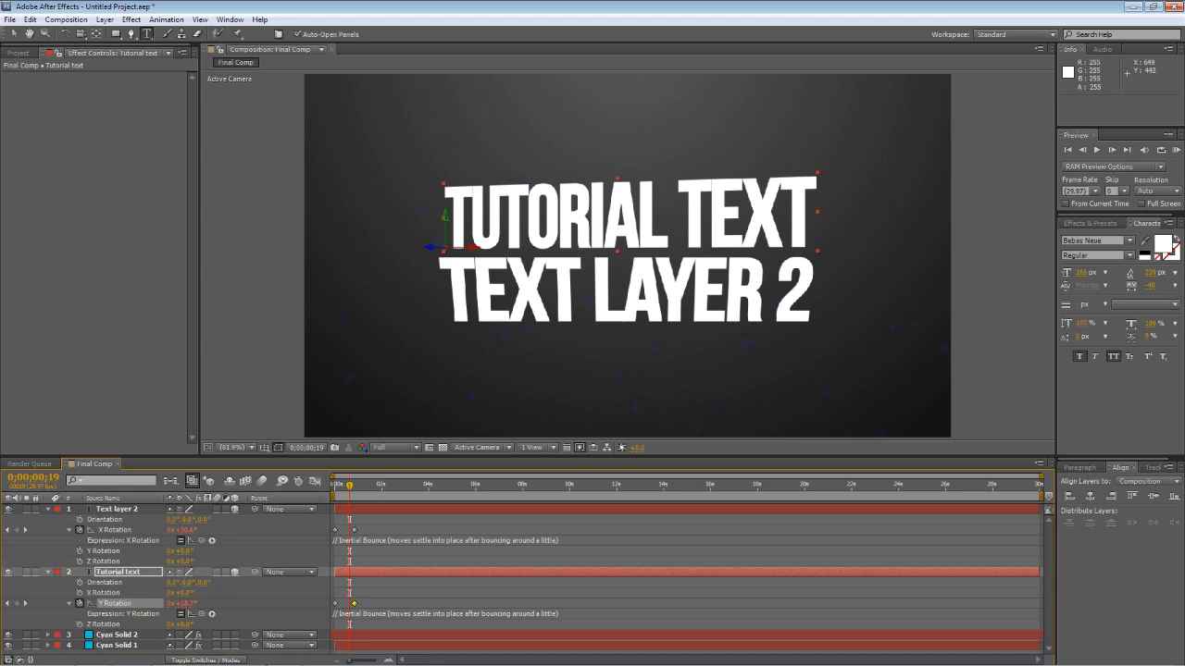
pyautogui.moveTo(348, 485); pyautogui.dragTo(383, 491)
# Pre-compose Tutorial text and Text layer 2 into a nested composition named Tutorial
pyautogui.click(1111, 149)
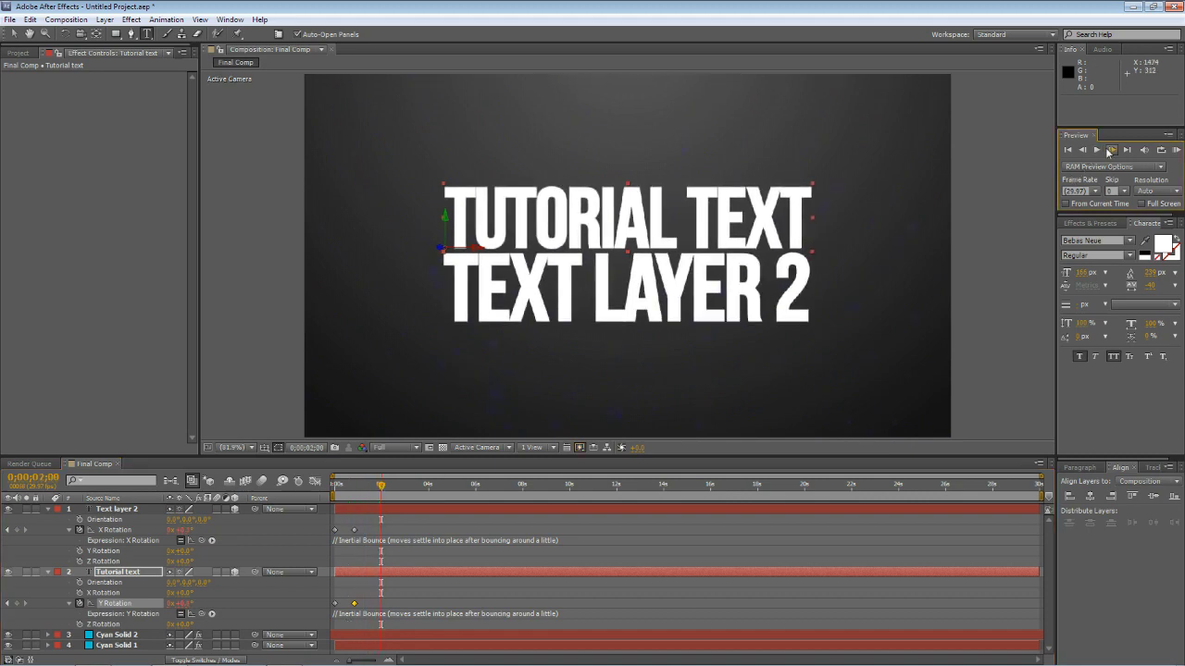
pyautogui.click(1085, 225)
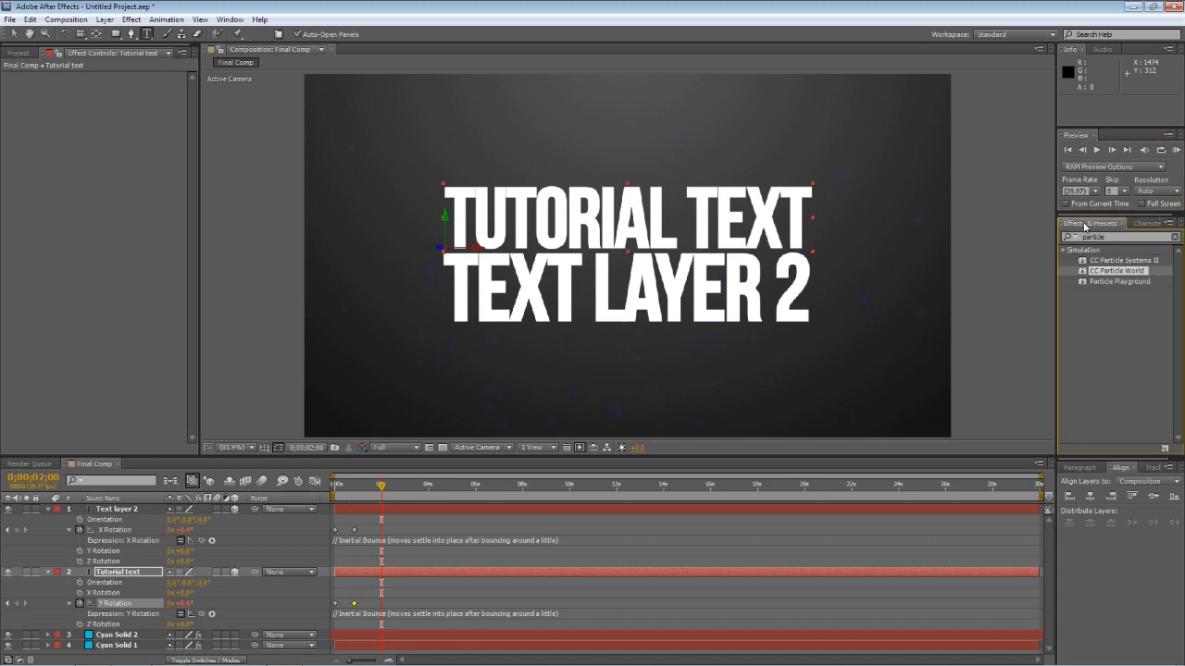
pyautogui.click(140, 558)
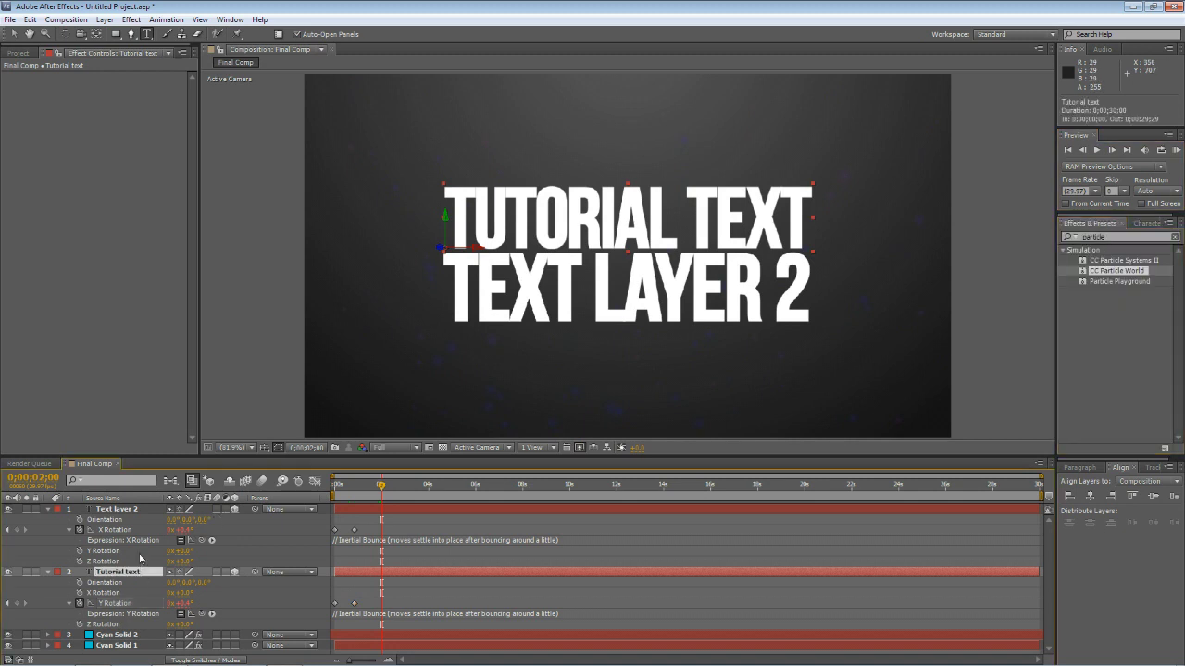
pyautogui.keyDown('ctrl'); pyautogui.click(133, 509); pyautogui.keyUp('ctrl')
pyautogui.rightClick(133, 509)
pyautogui.click(173, 419)
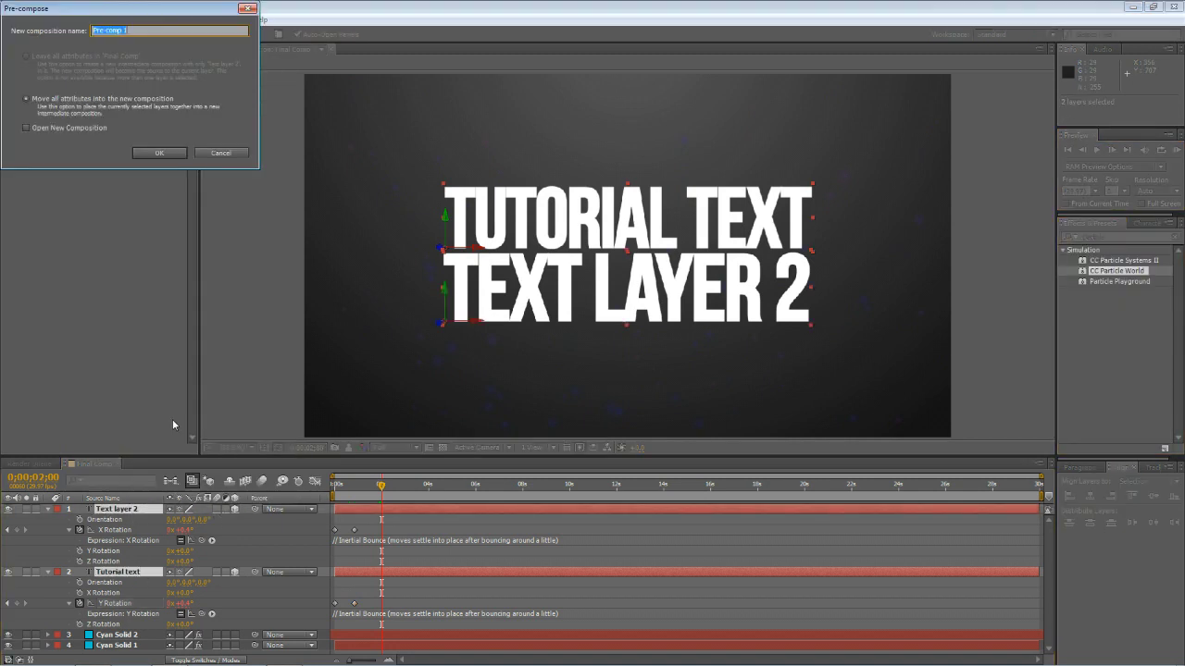
pyautogui.write('Tutorial')
pyautogui.press('Return')
pyautogui.click(1116, 237)
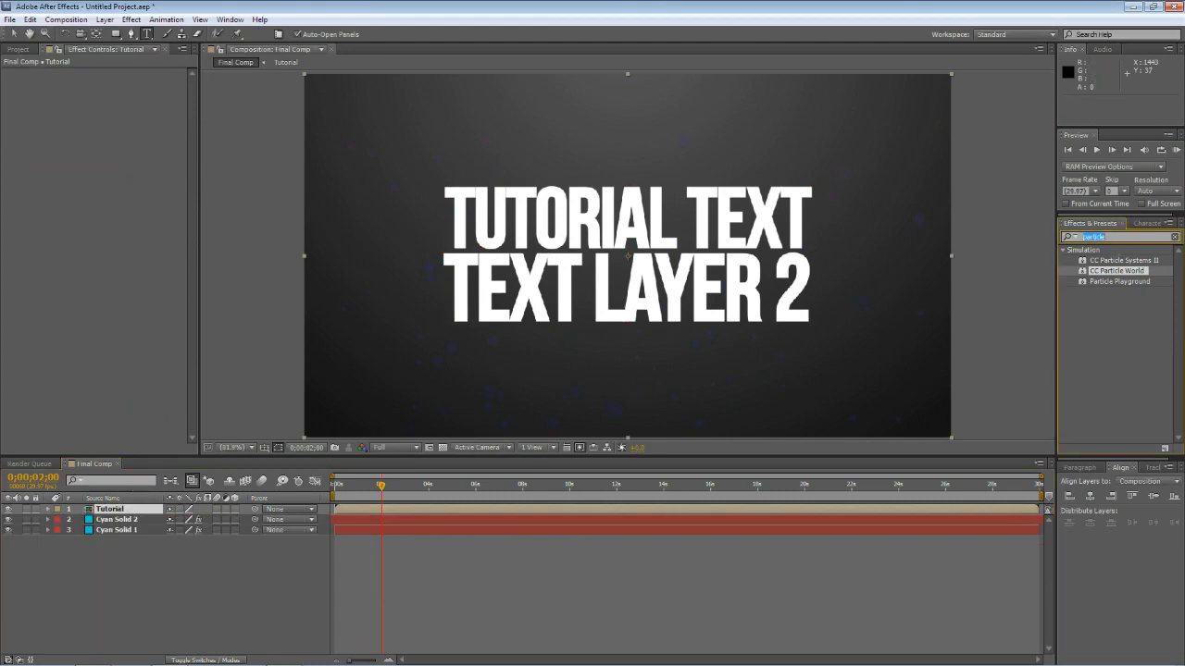
# Apply CC Light Burst 2.5 to the Tutorial layer, with Intensity and Ray Length at 0 at 2;00
pyautogui.write('light')
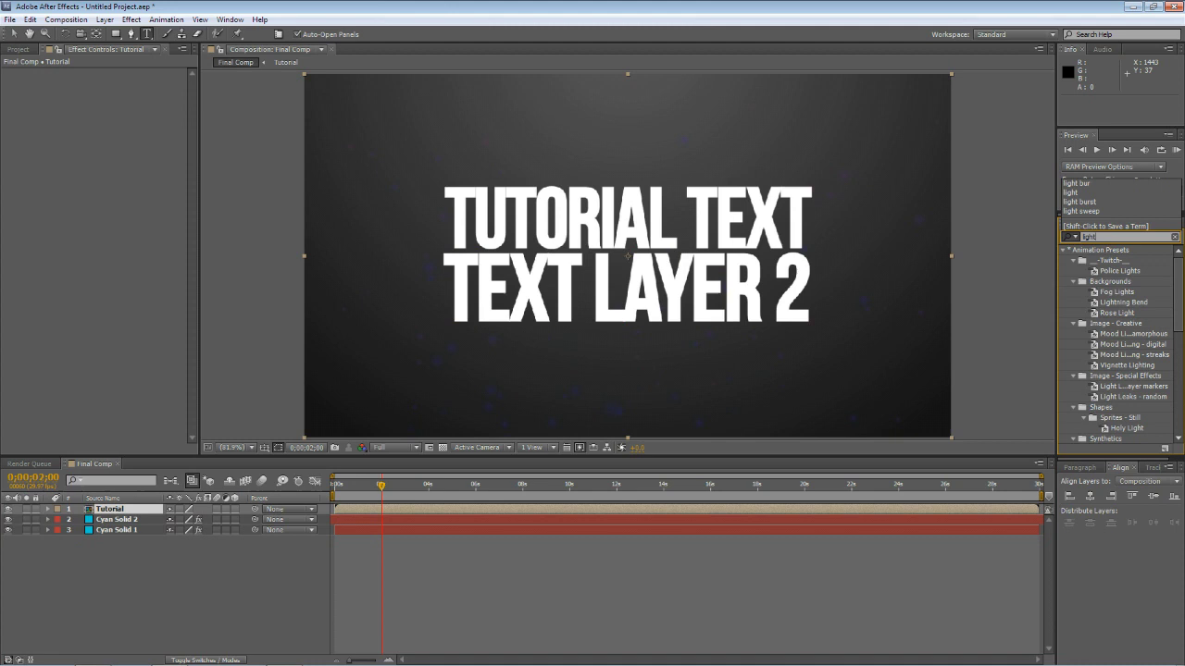
pyautogui.write(' bur')
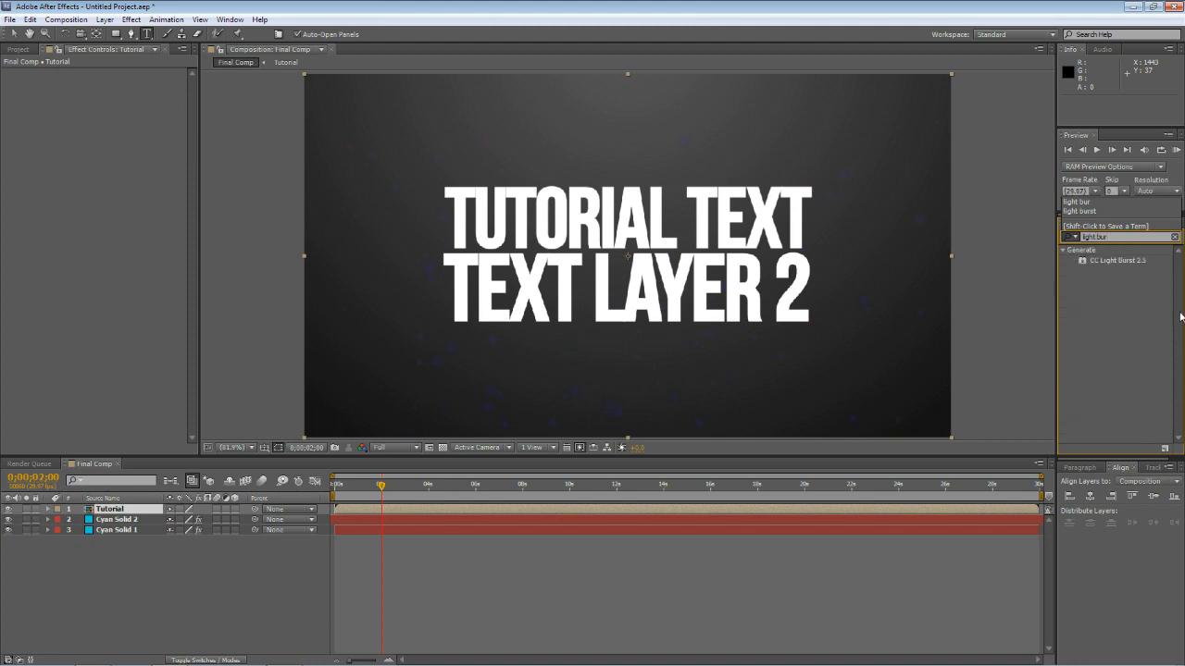
pyautogui.moveTo(1110, 265); pyautogui.dragTo(379, 398)
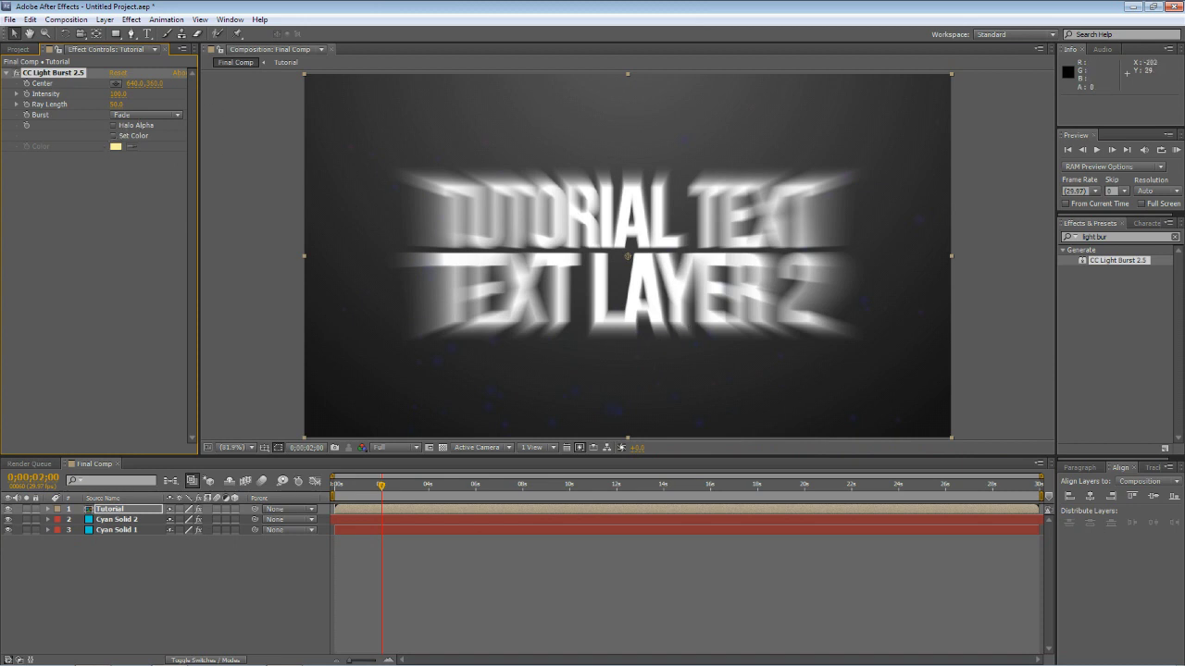
pyautogui.click(115, 93)
pyautogui.write('0')
pyautogui.press('Tab')
pyautogui.write('0')
pyautogui.press('Return')
# At 2;15, keyframe the Light Burst Intensity to 100 and Ray Length to 50
pyautogui.click(440, 550)
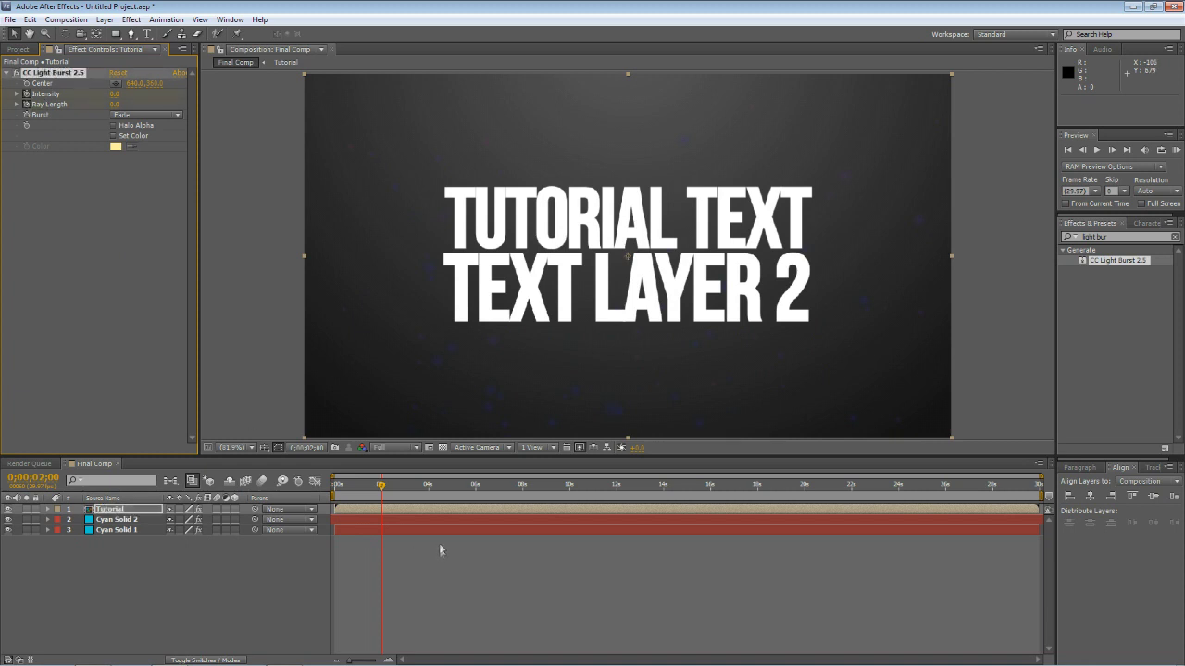
pyautogui.click(392, 483)
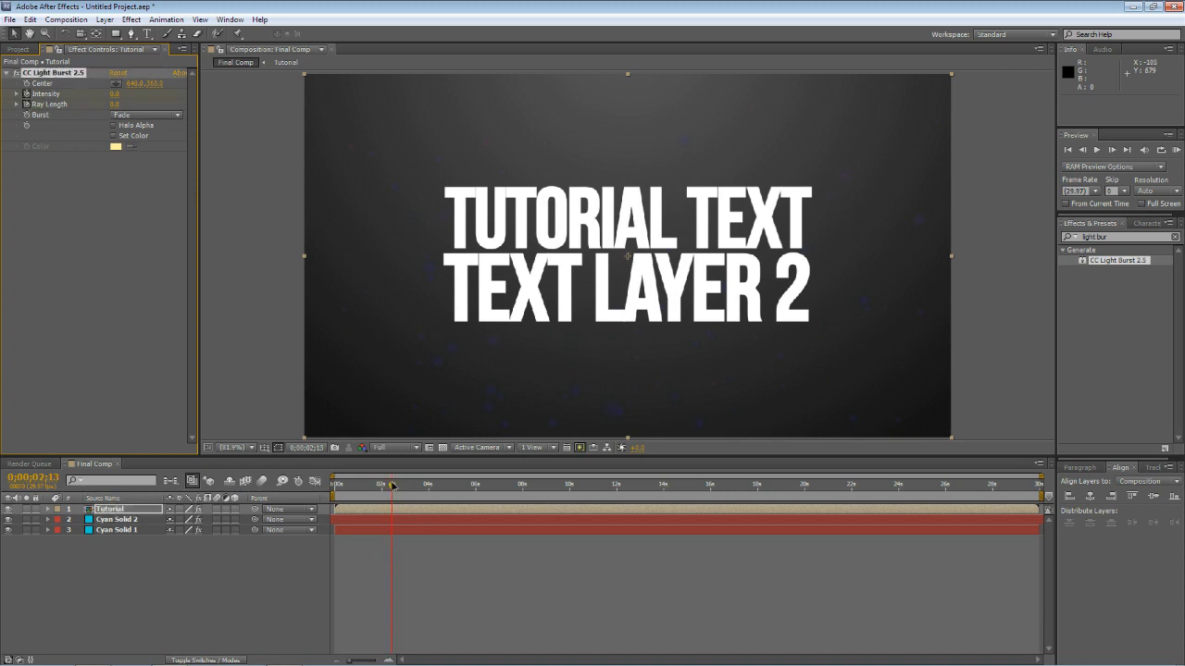
pyautogui.click(1111, 151)
pyautogui.click(1111, 151)
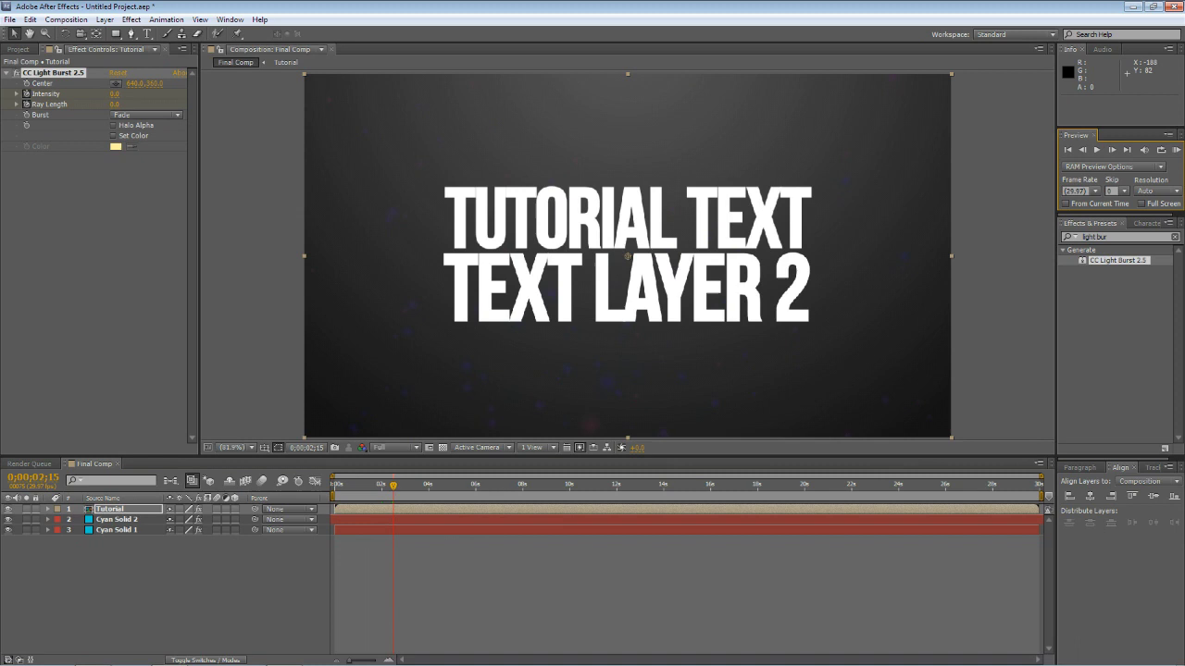
pyautogui.click(114, 94)
pyautogui.write('100')
pyautogui.press('Tab')
pyautogui.write('50')
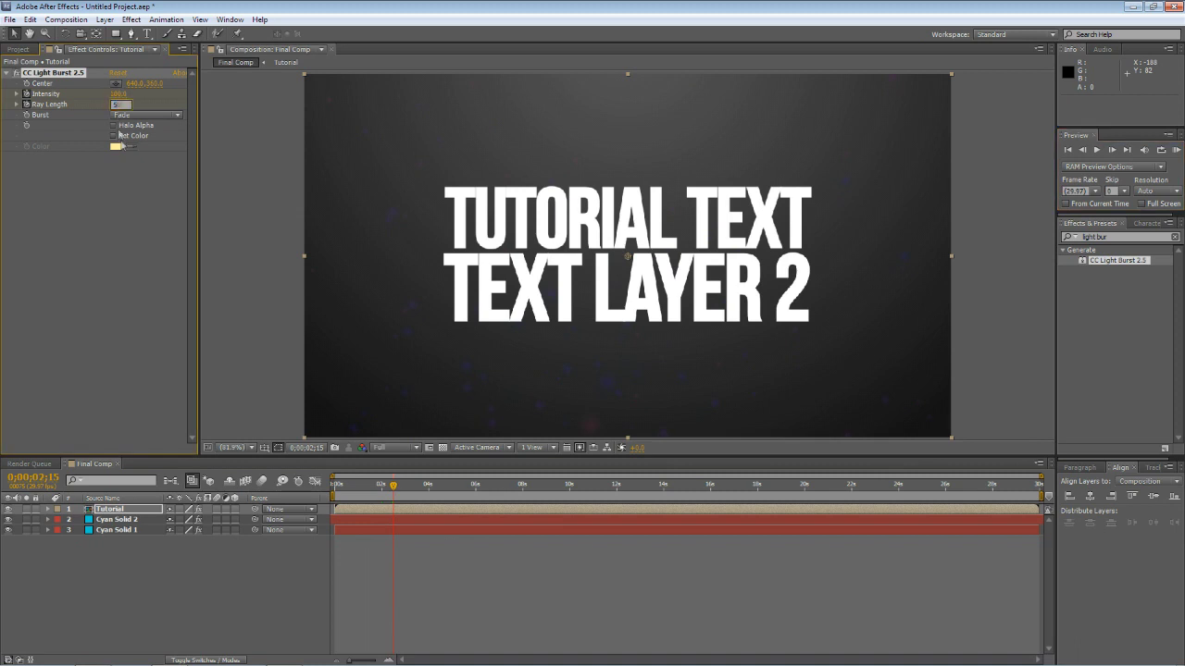
pyautogui.press('Return')
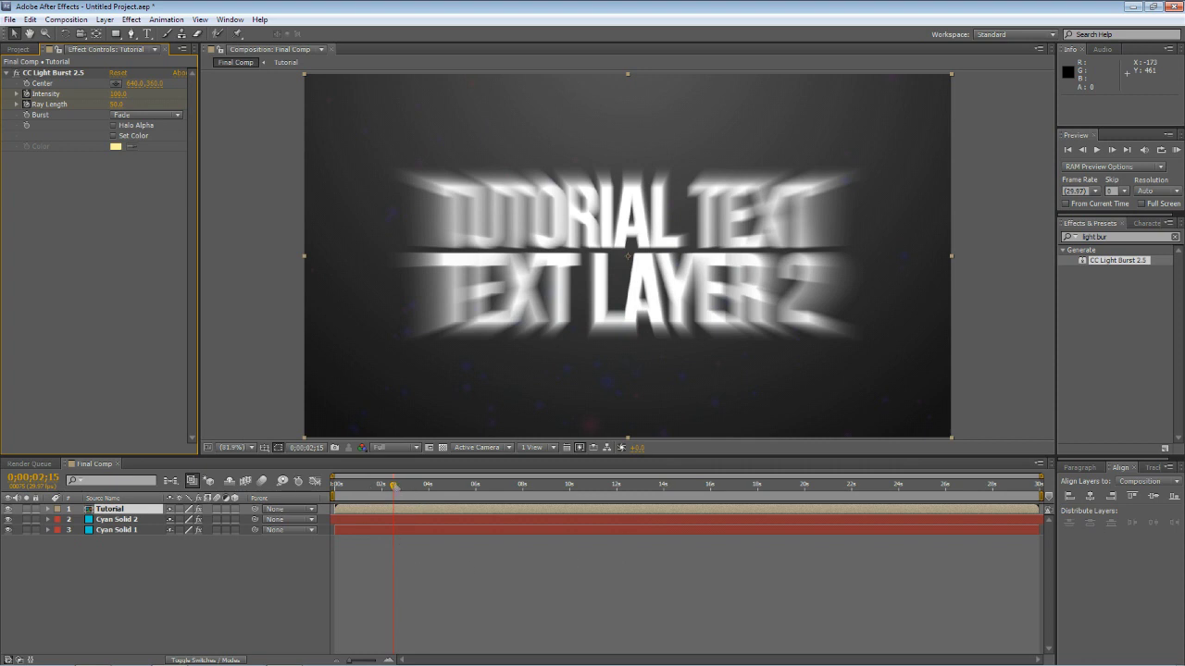
# Scrub the timeline back around the 2-second mark to check the burst building
pyautogui.moveTo(398, 488); pyautogui.dragTo(385, 487)
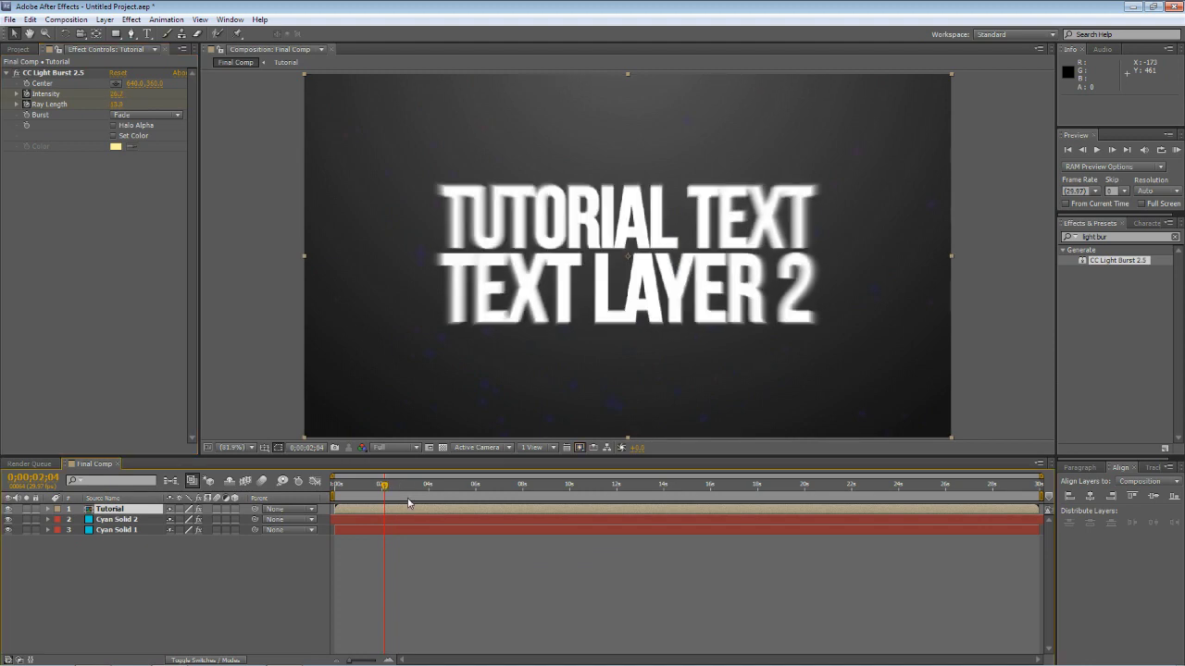
pyautogui.press('.')
pyautogui.press('.')
pyautogui.press('.')
pyautogui.press(',')
pyautogui.press(',')
pyautogui.press(',')
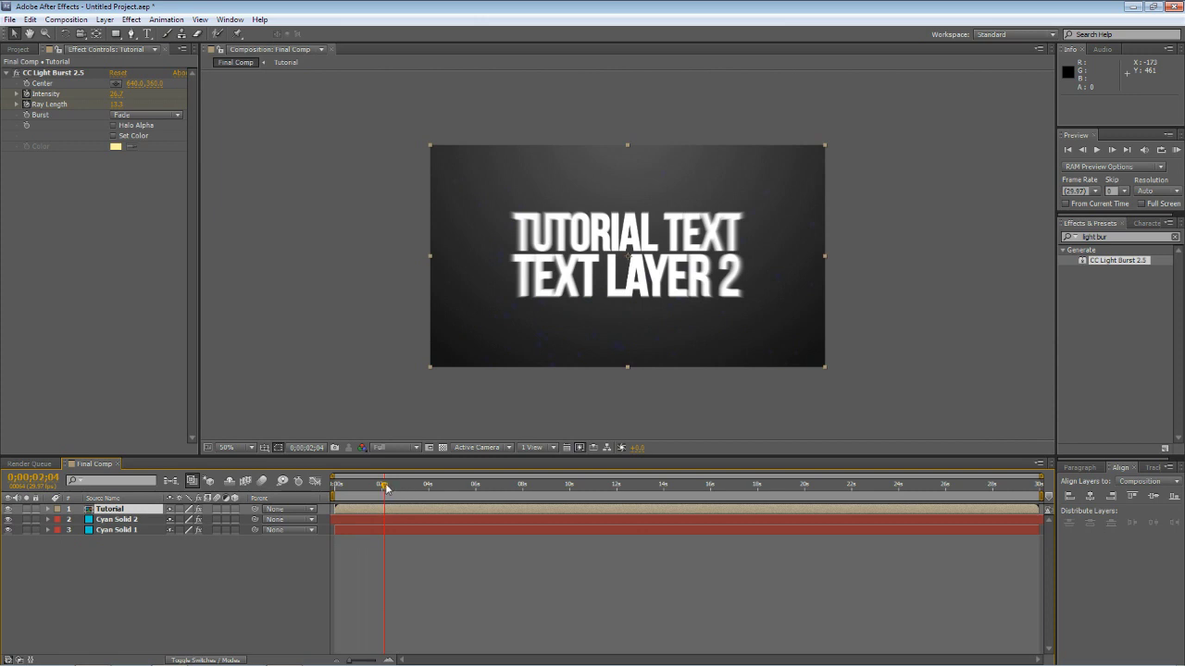
pyautogui.moveTo(386, 488); pyautogui.dragTo(383, 488)
pyautogui.moveTo(1039, 476); pyautogui.dragTo(491, 476)
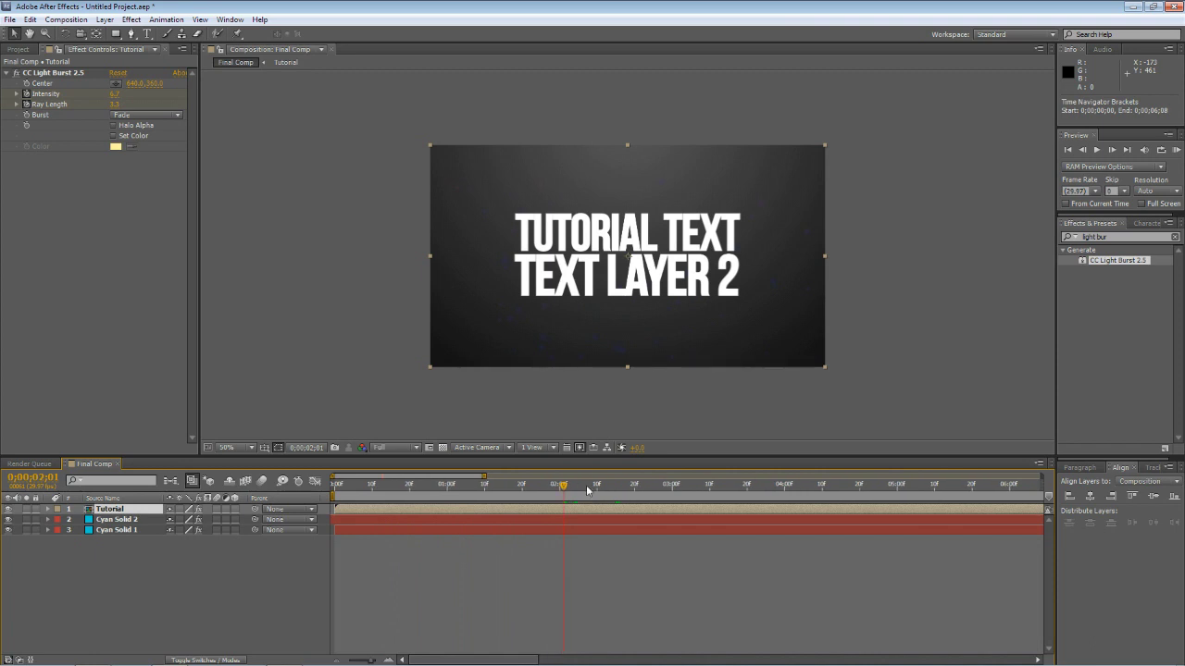
pyautogui.moveTo(567, 492); pyautogui.dragTo(561, 493)
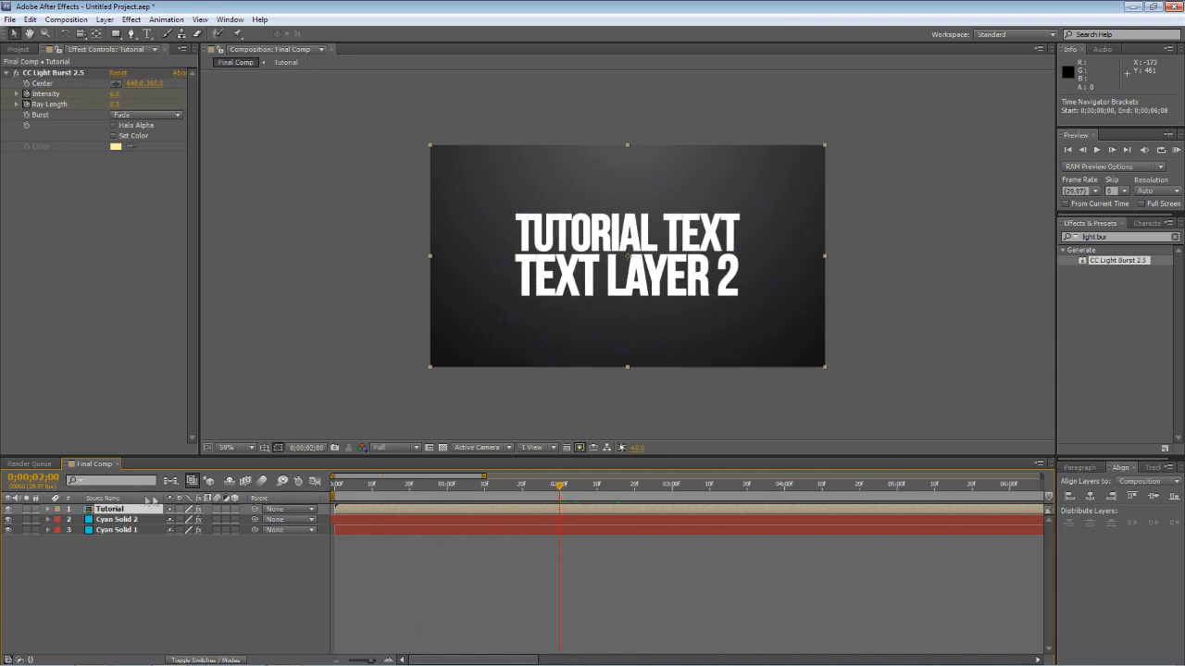
# Keyframe the Tutorial layer's Opacity from 100% at 2;00 to 0% at 2;15
pyautogui.click(119, 511)
pyautogui.press('t')
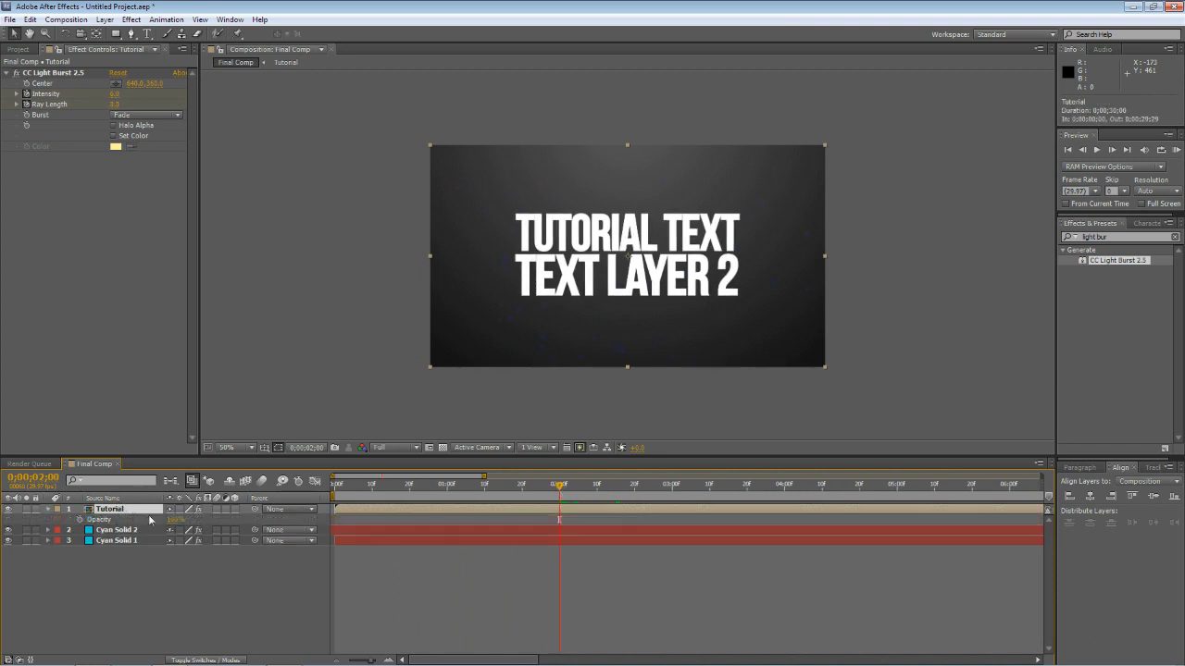
pyautogui.click(79, 519)
pyautogui.click(615, 485)
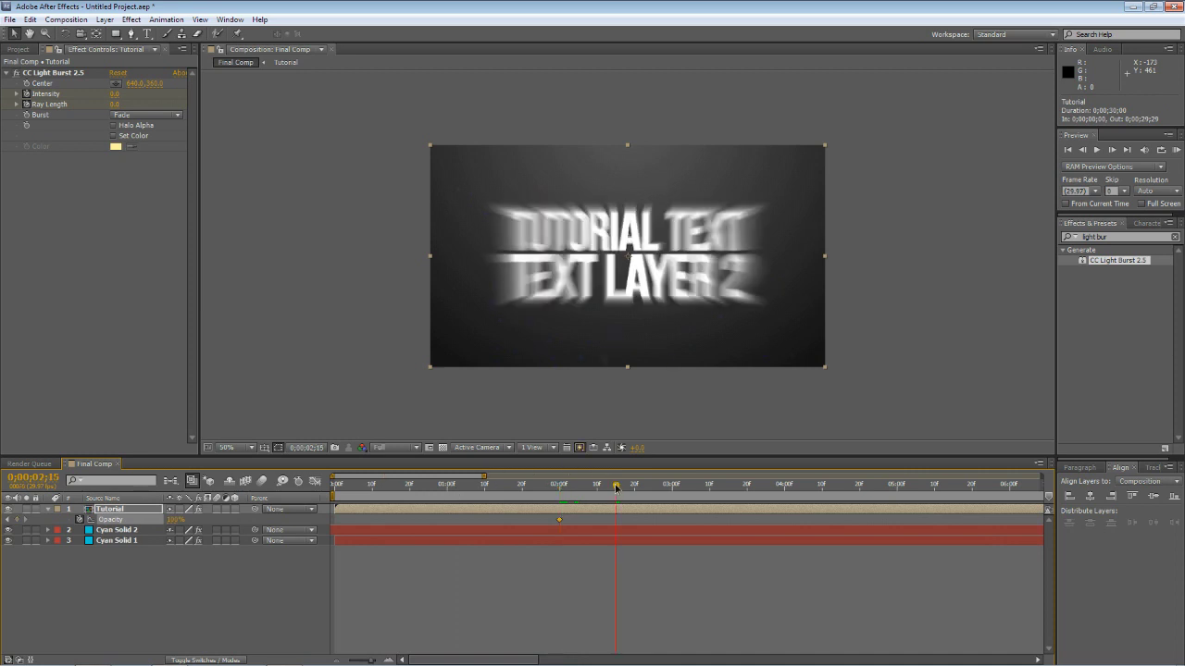
pyautogui.moveTo(172, 519); pyautogui.dragTo(448, 472)
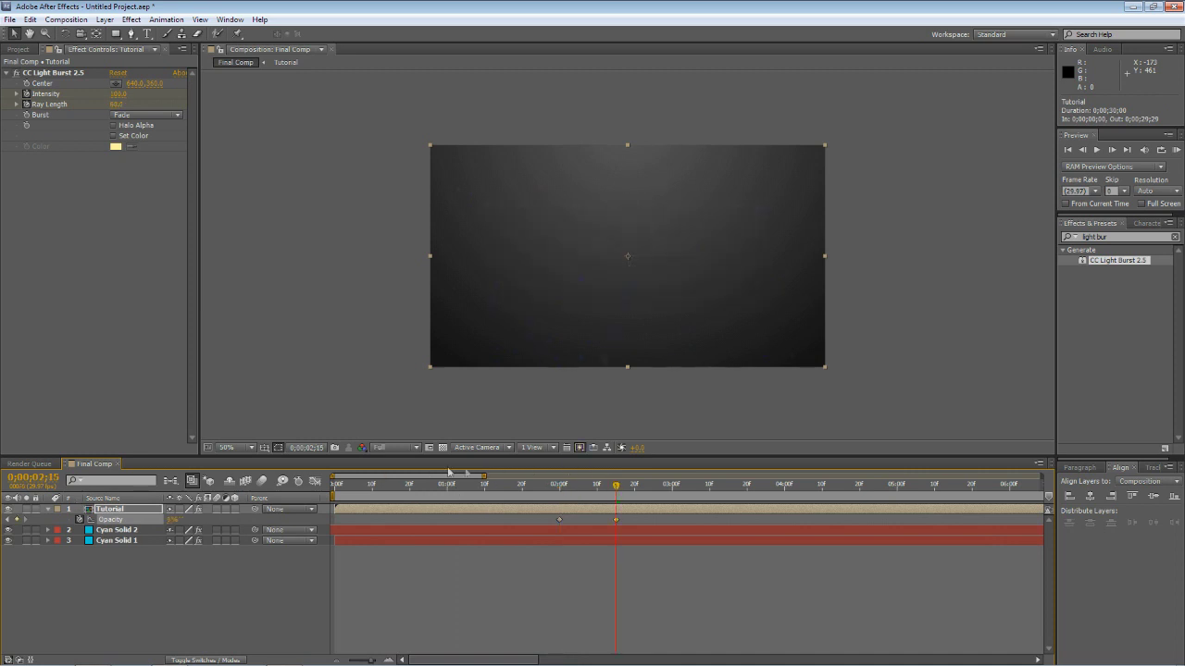
# End the work area at 4;00 and play a RAM preview of the intro
pyautogui.click(785, 485)
pyautogui.press('n')
pyautogui.click(1175, 150)
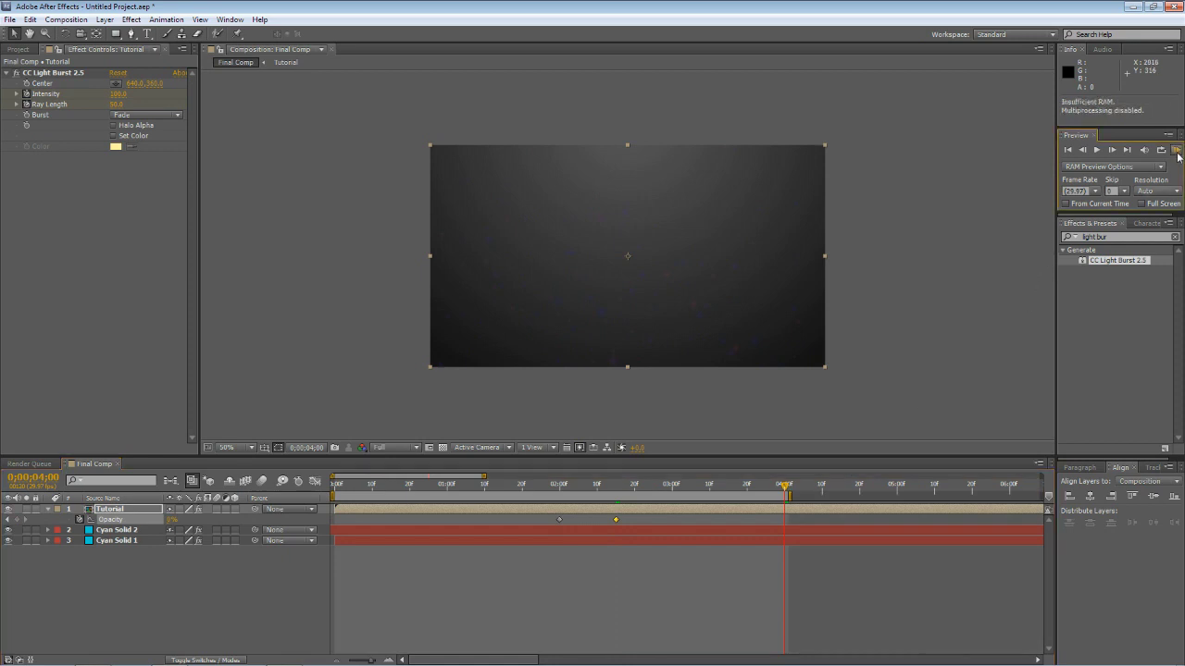